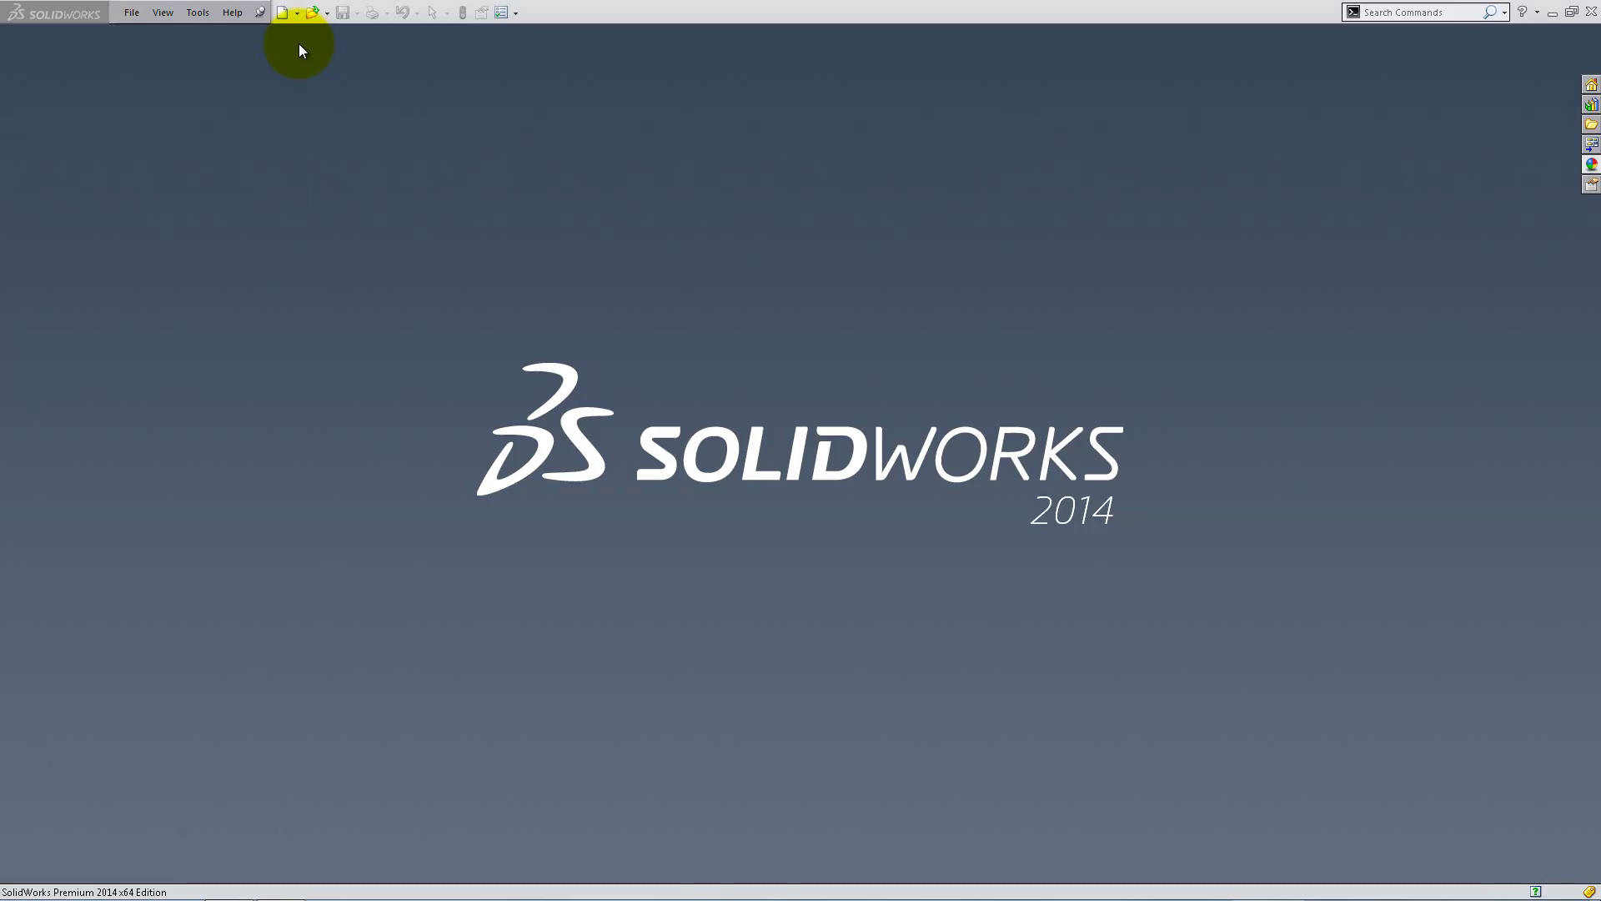
- Create a new assembly and place Subassembly.SLDASM as its first component
left_click(283, 12)
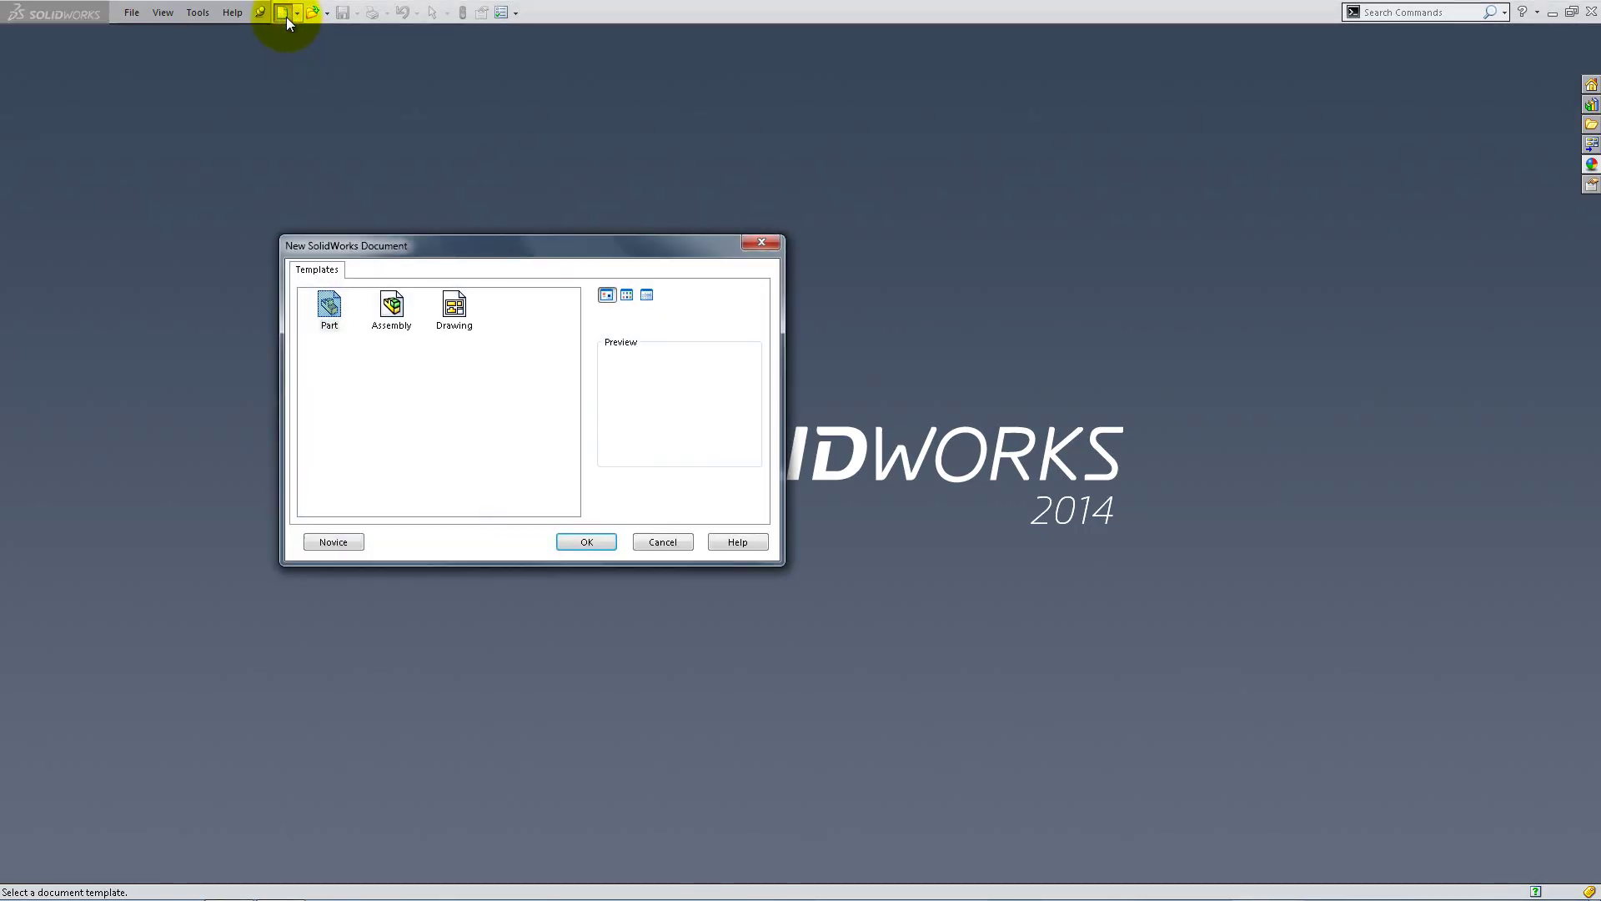
double_click(389, 301)
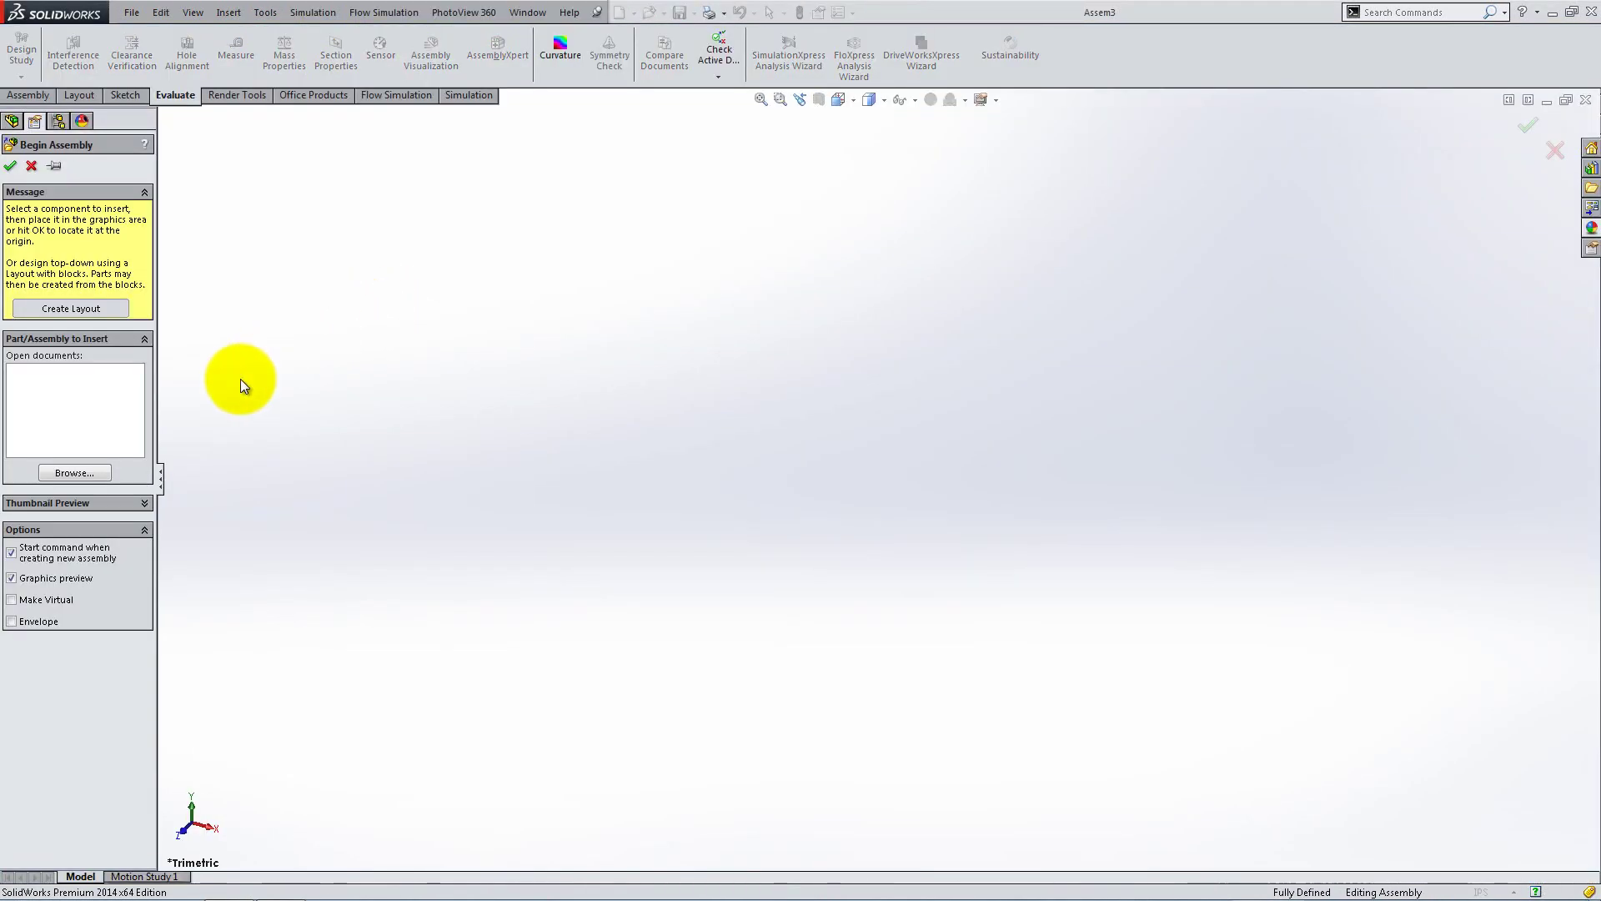
left_click(75, 473)
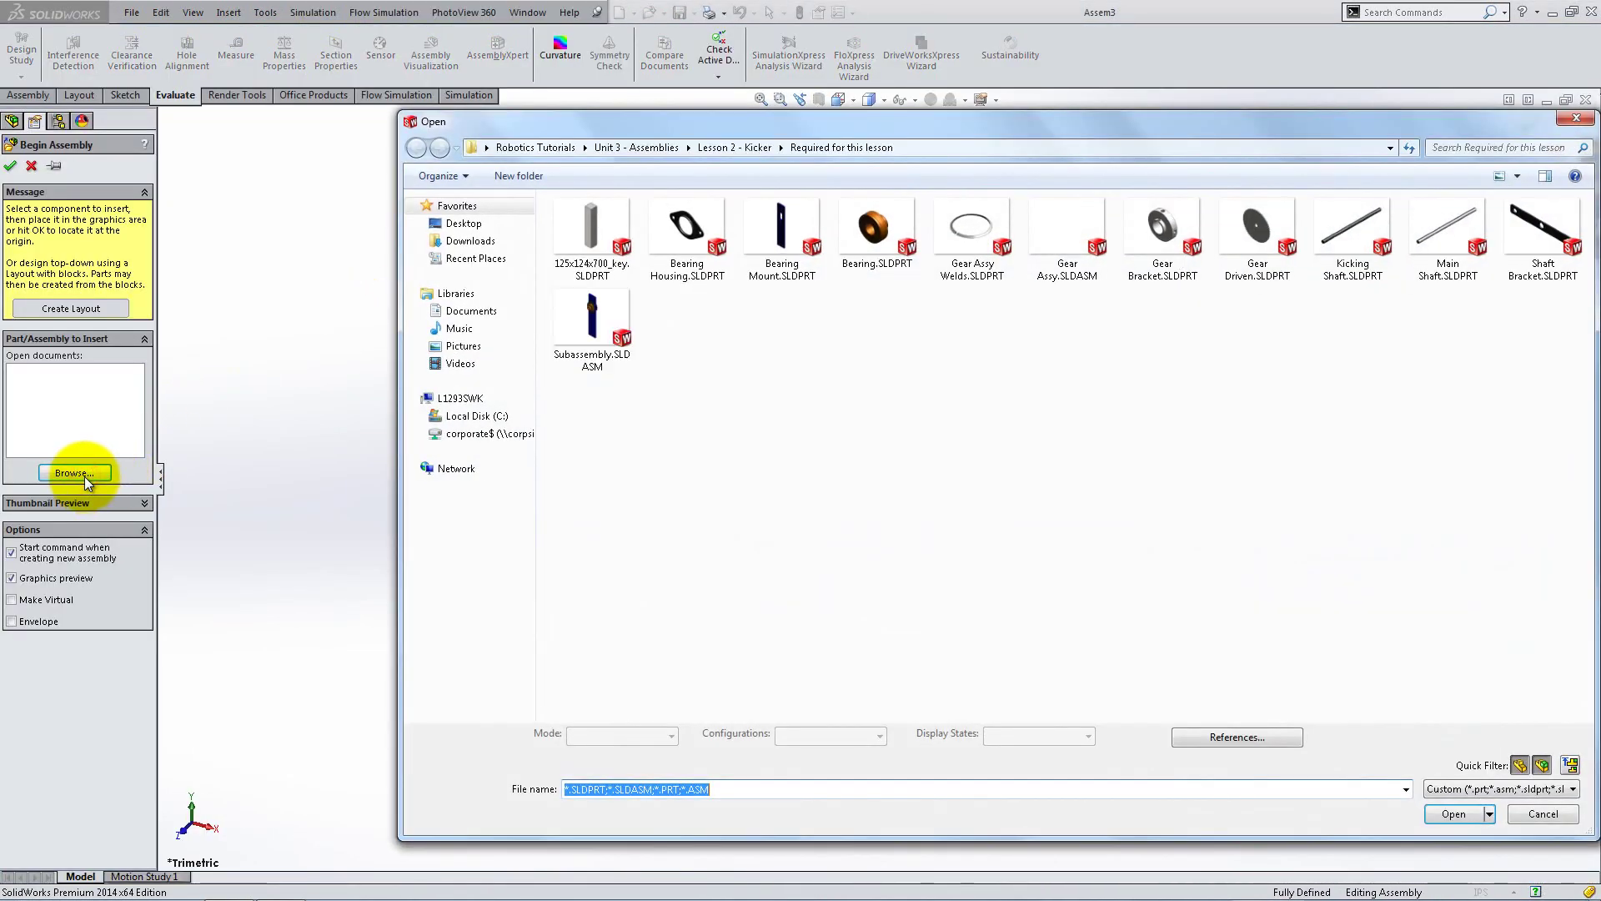
left_click(586, 338)
double_click(586, 338)
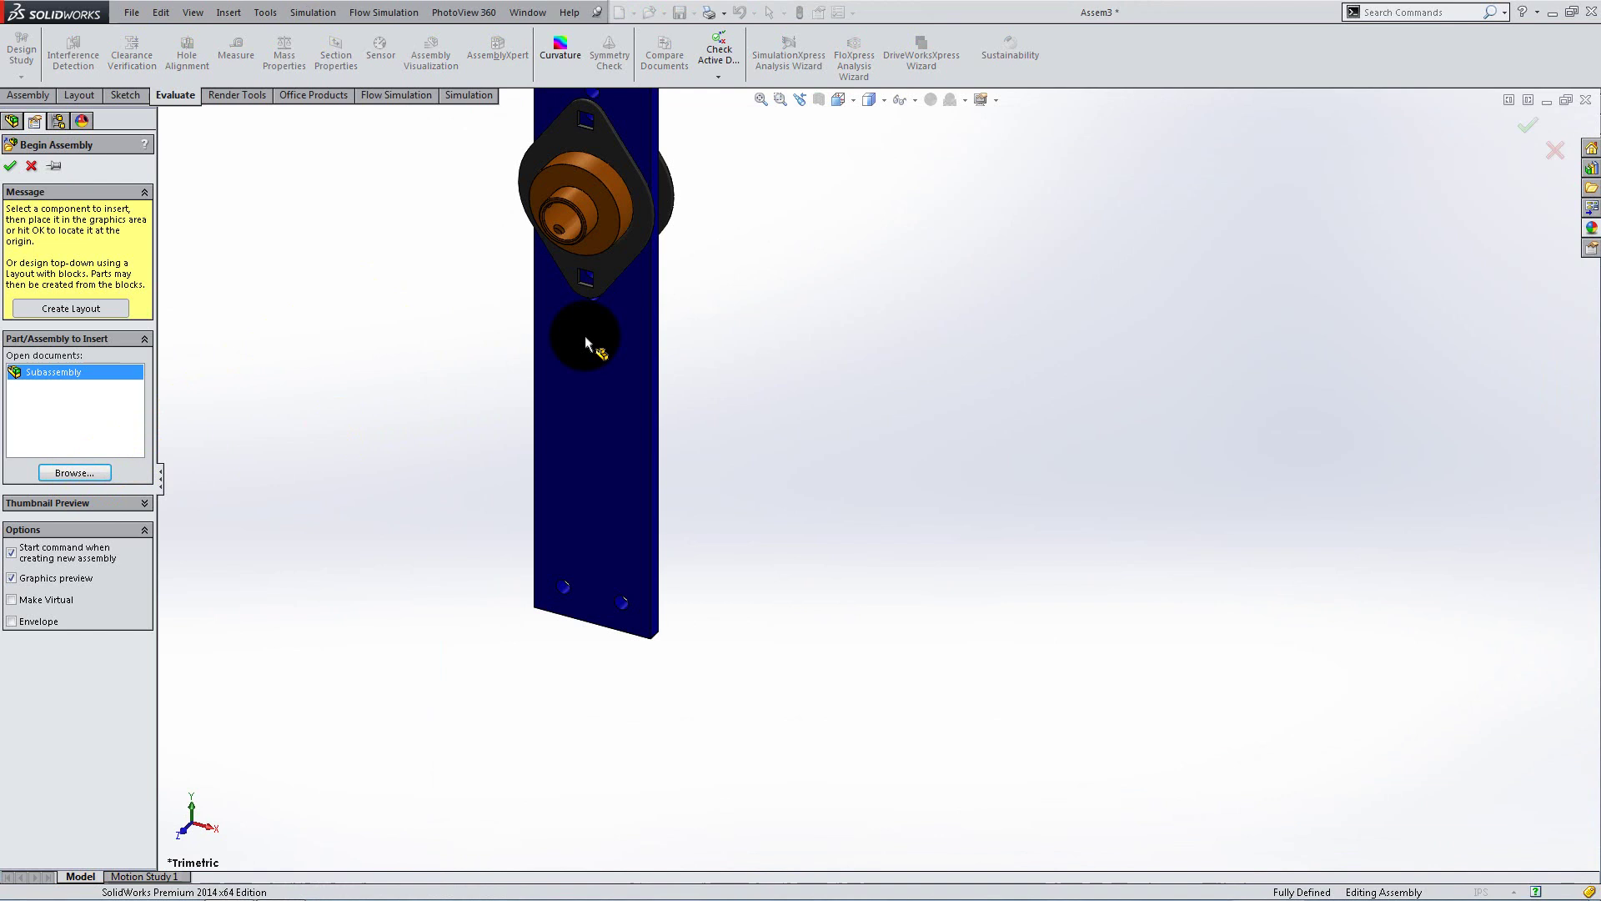
left_click(567, 406)
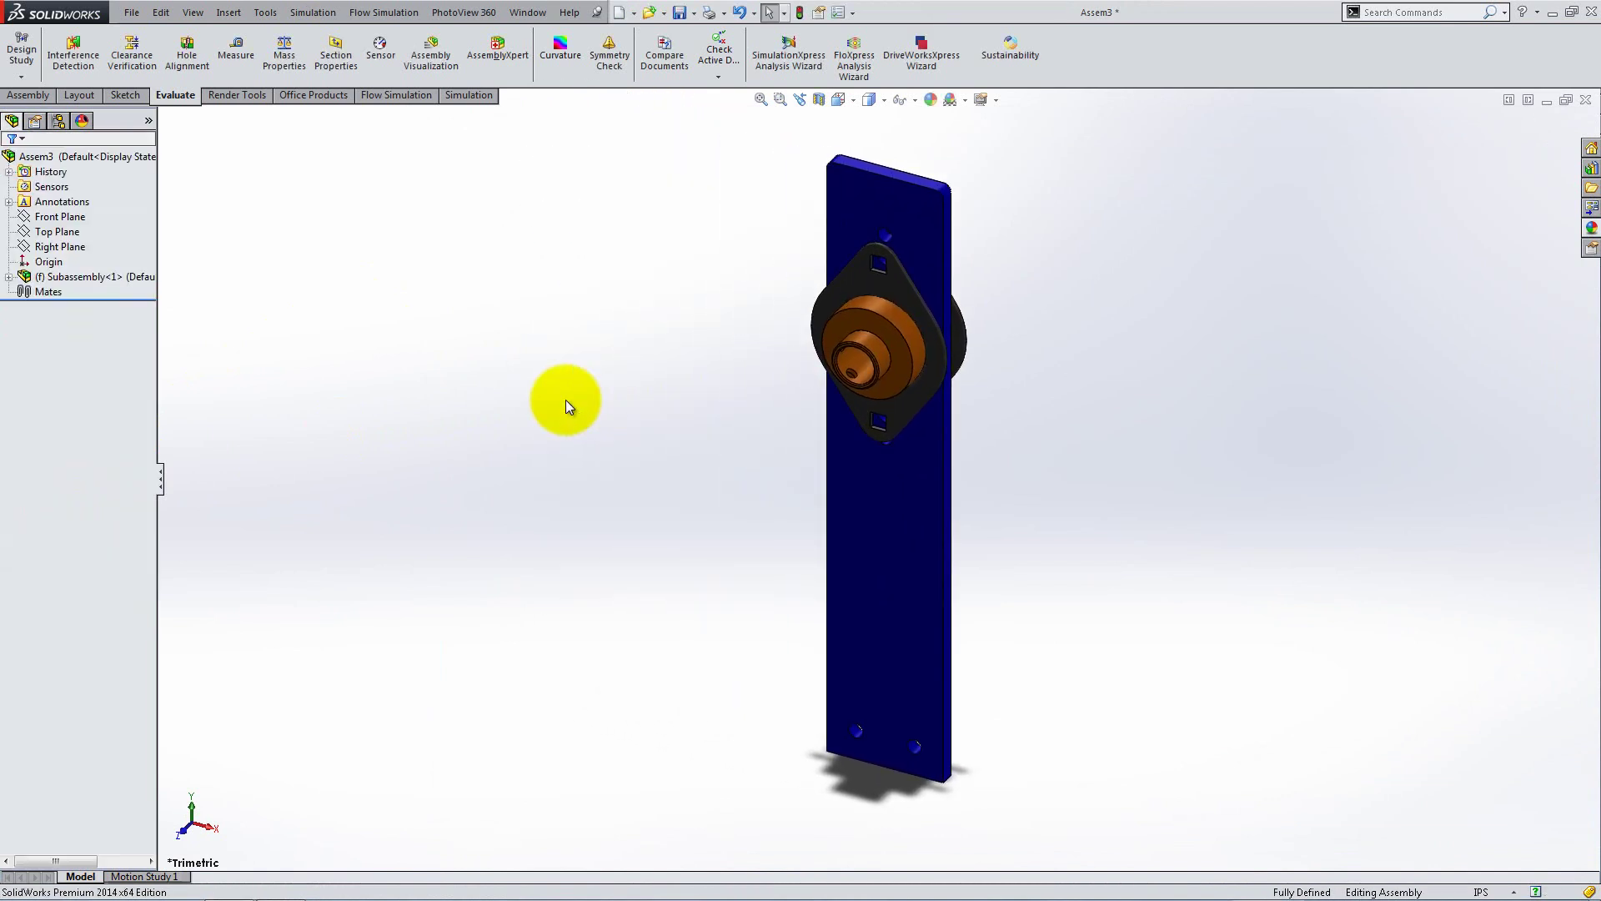
- Float Subassembly<1> and drag it to a new position
right_click(94, 277)
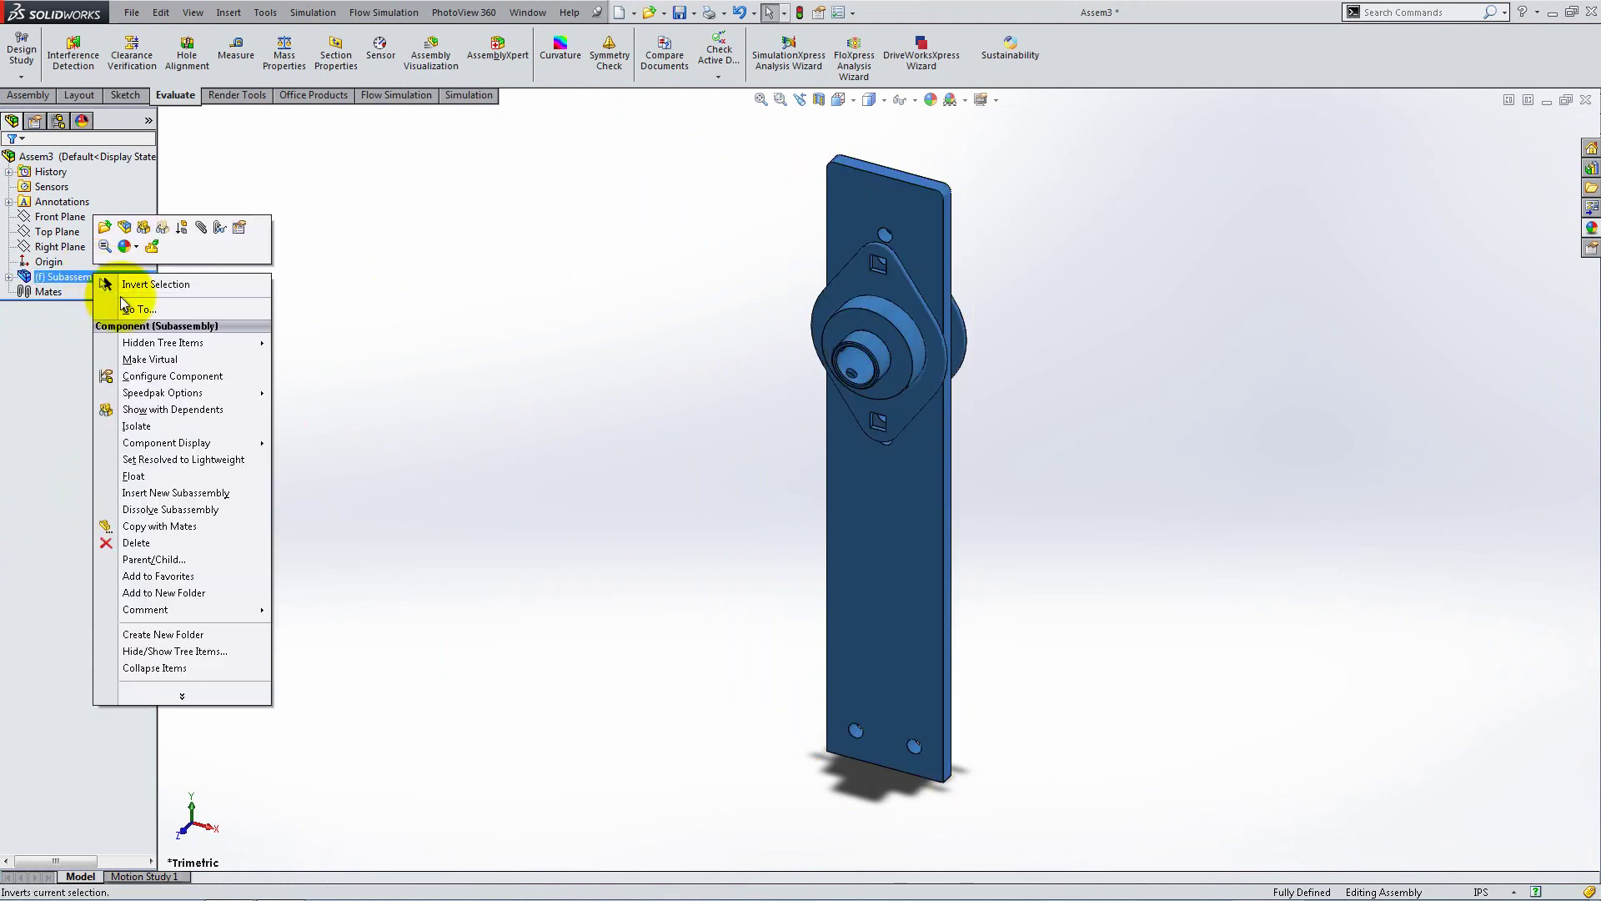
left_click(166, 475)
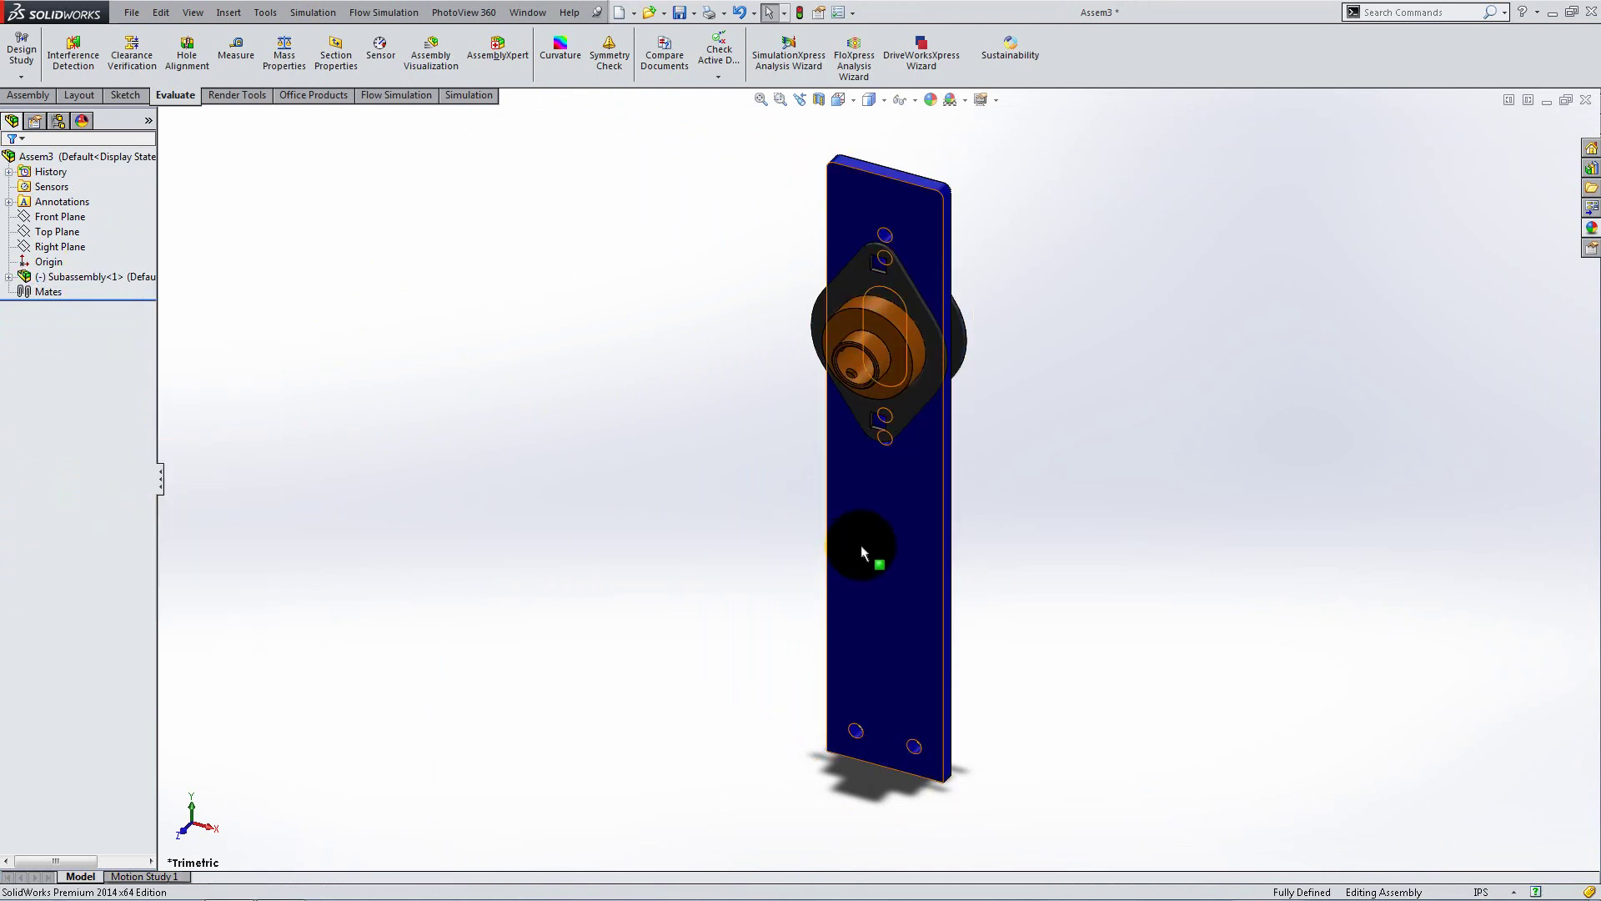
left_click_drag(861, 543, 626, 526)
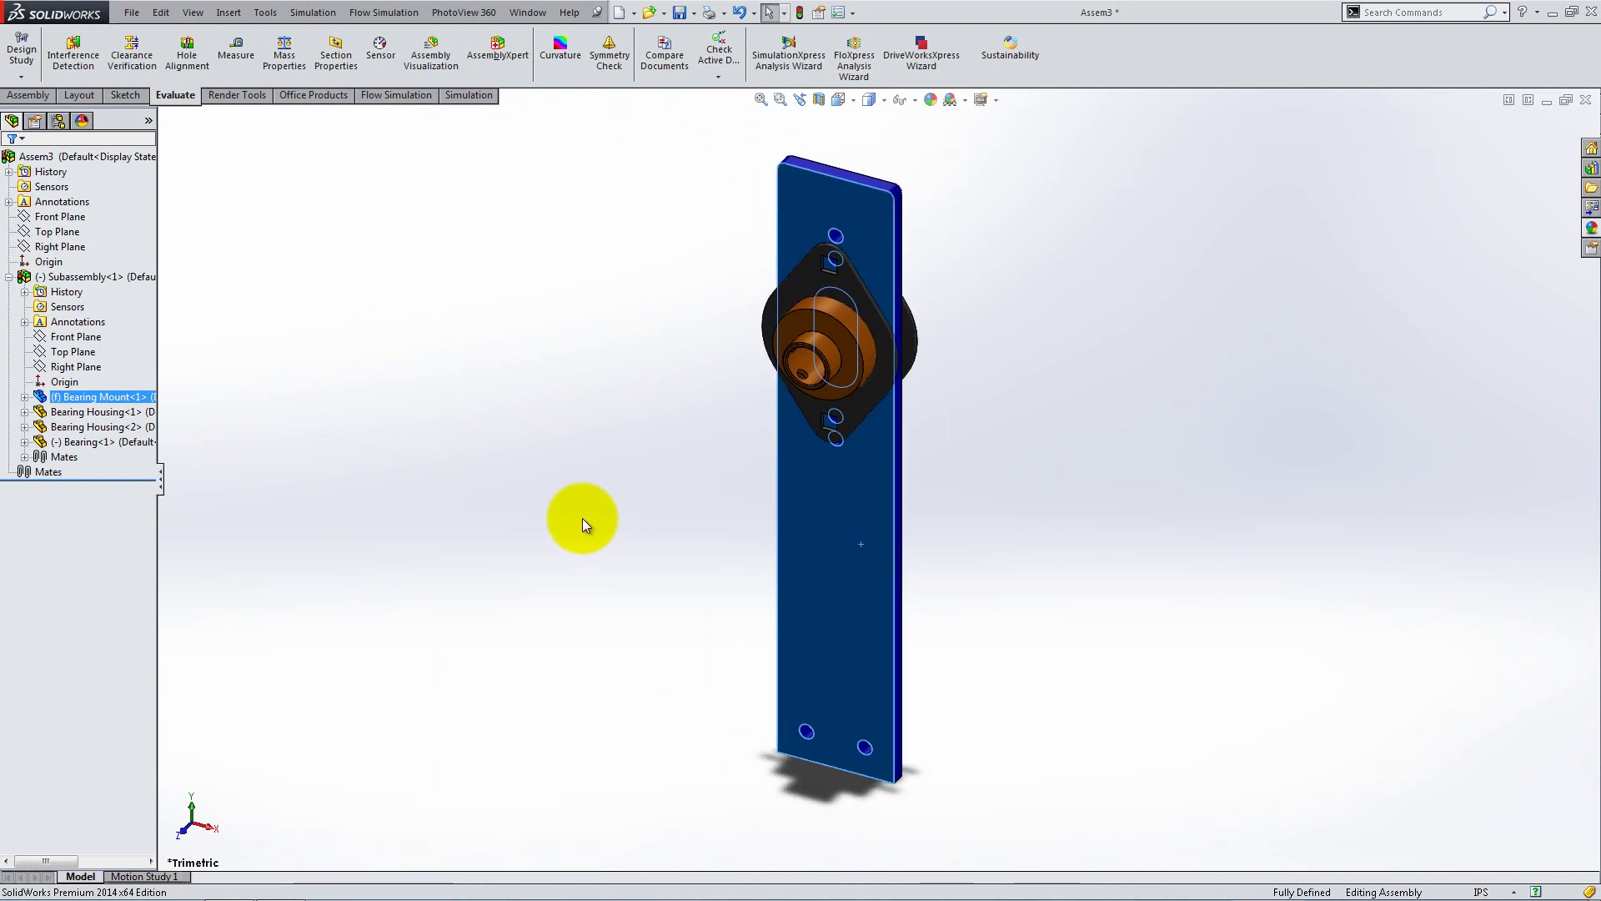
- Mate the Subassembly's Front and Right Planes coincident with the assembly's Front and Right Planes
left_click(46, 96)
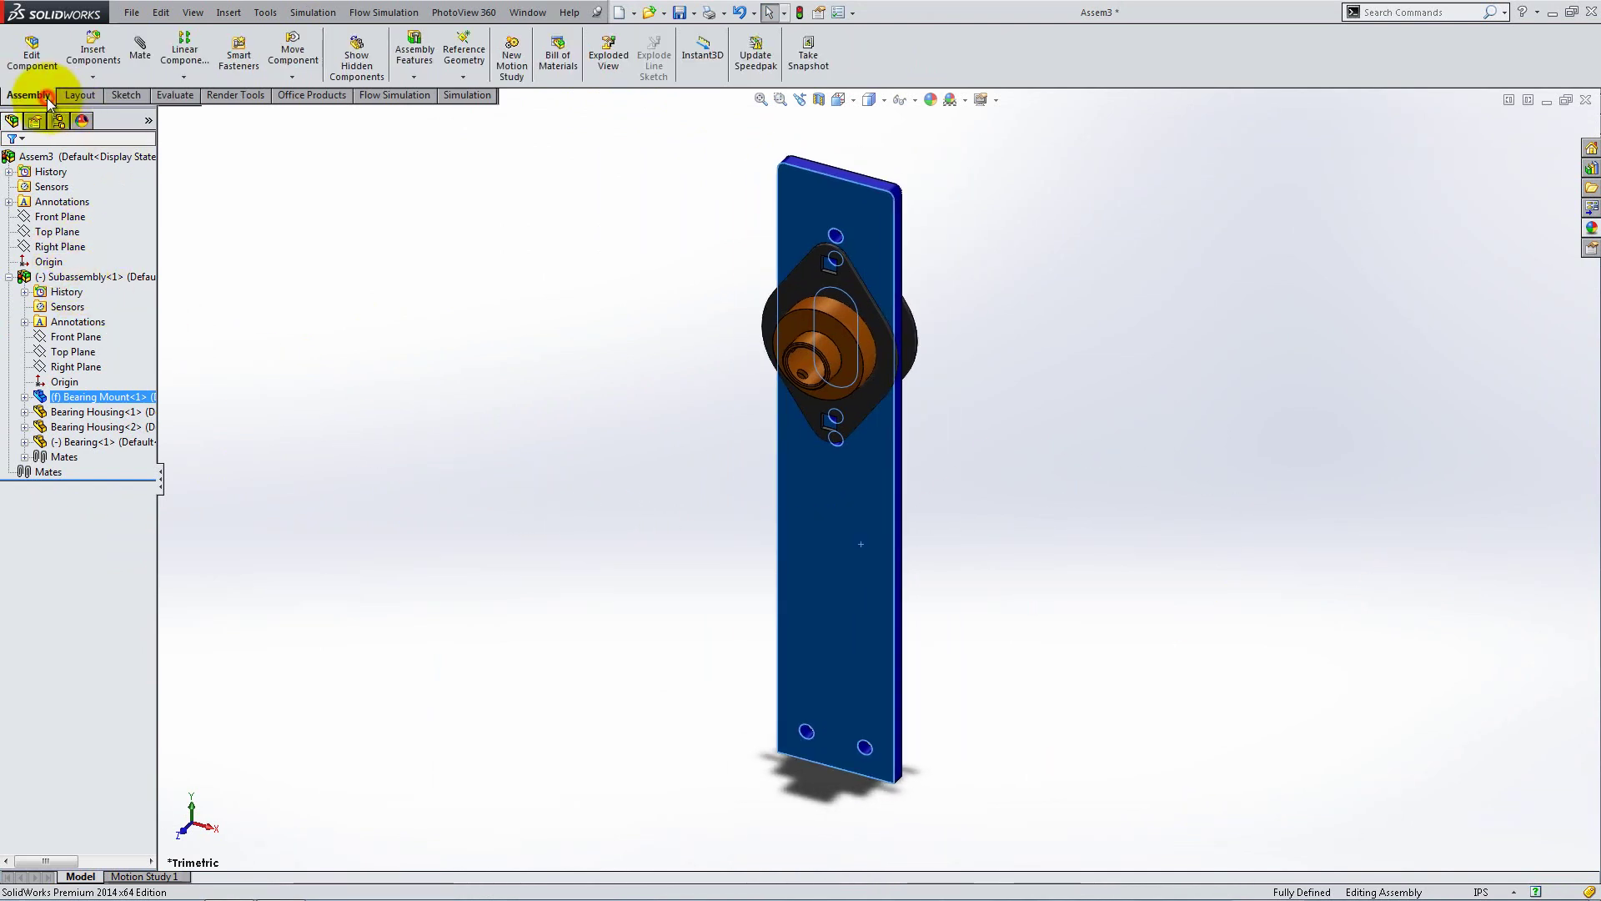
left_click(140, 50)
right_click(100, 247)
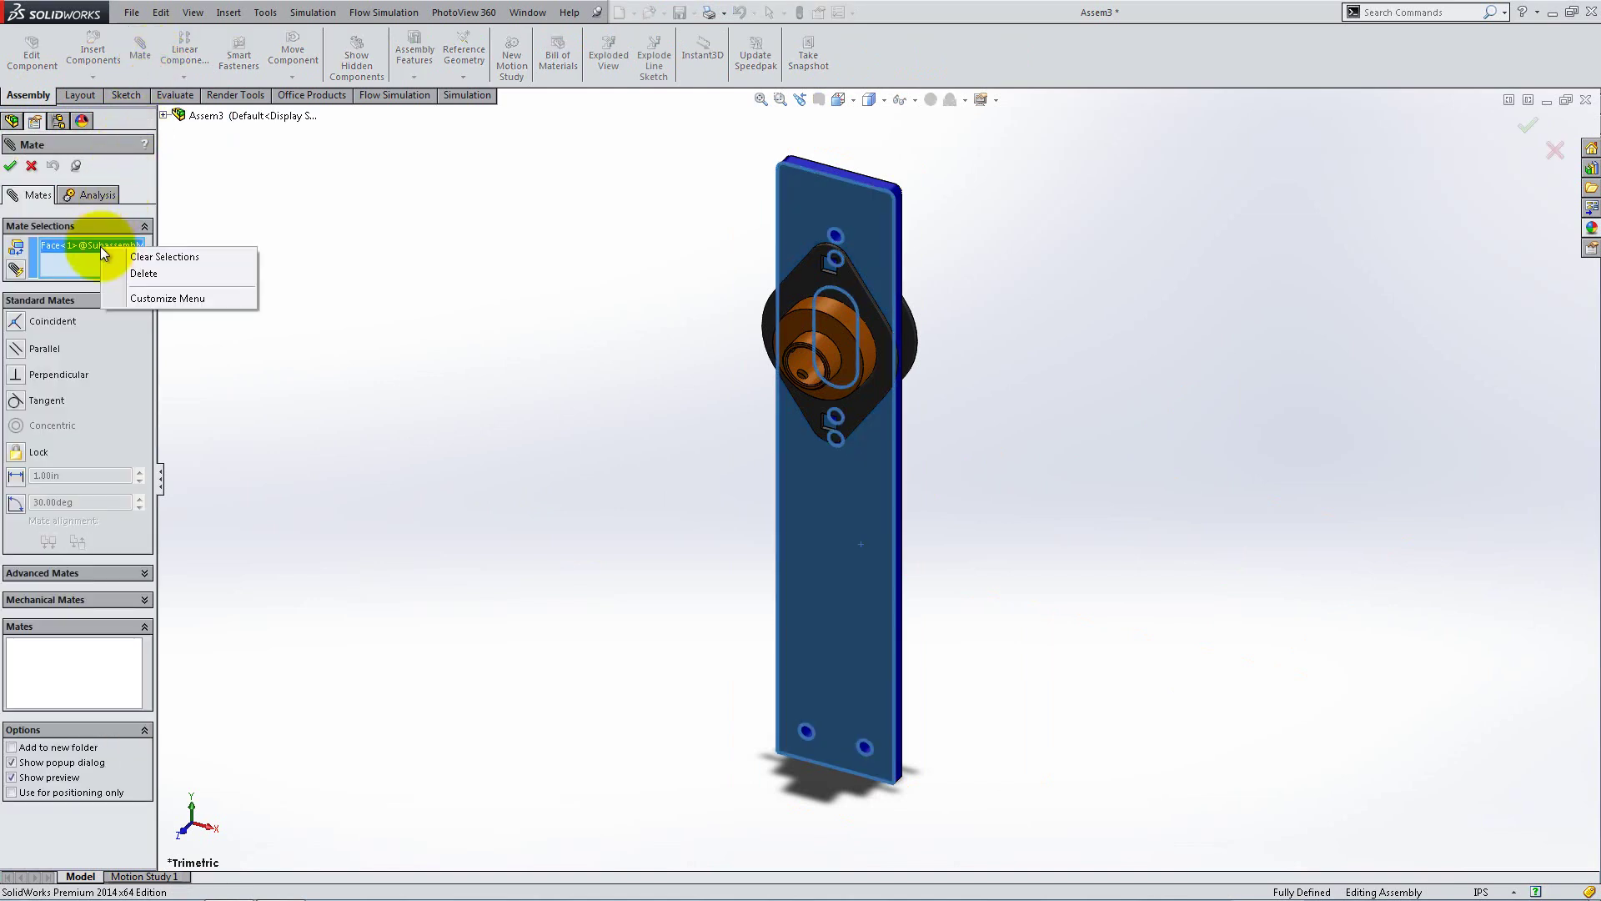
left_click(121, 273)
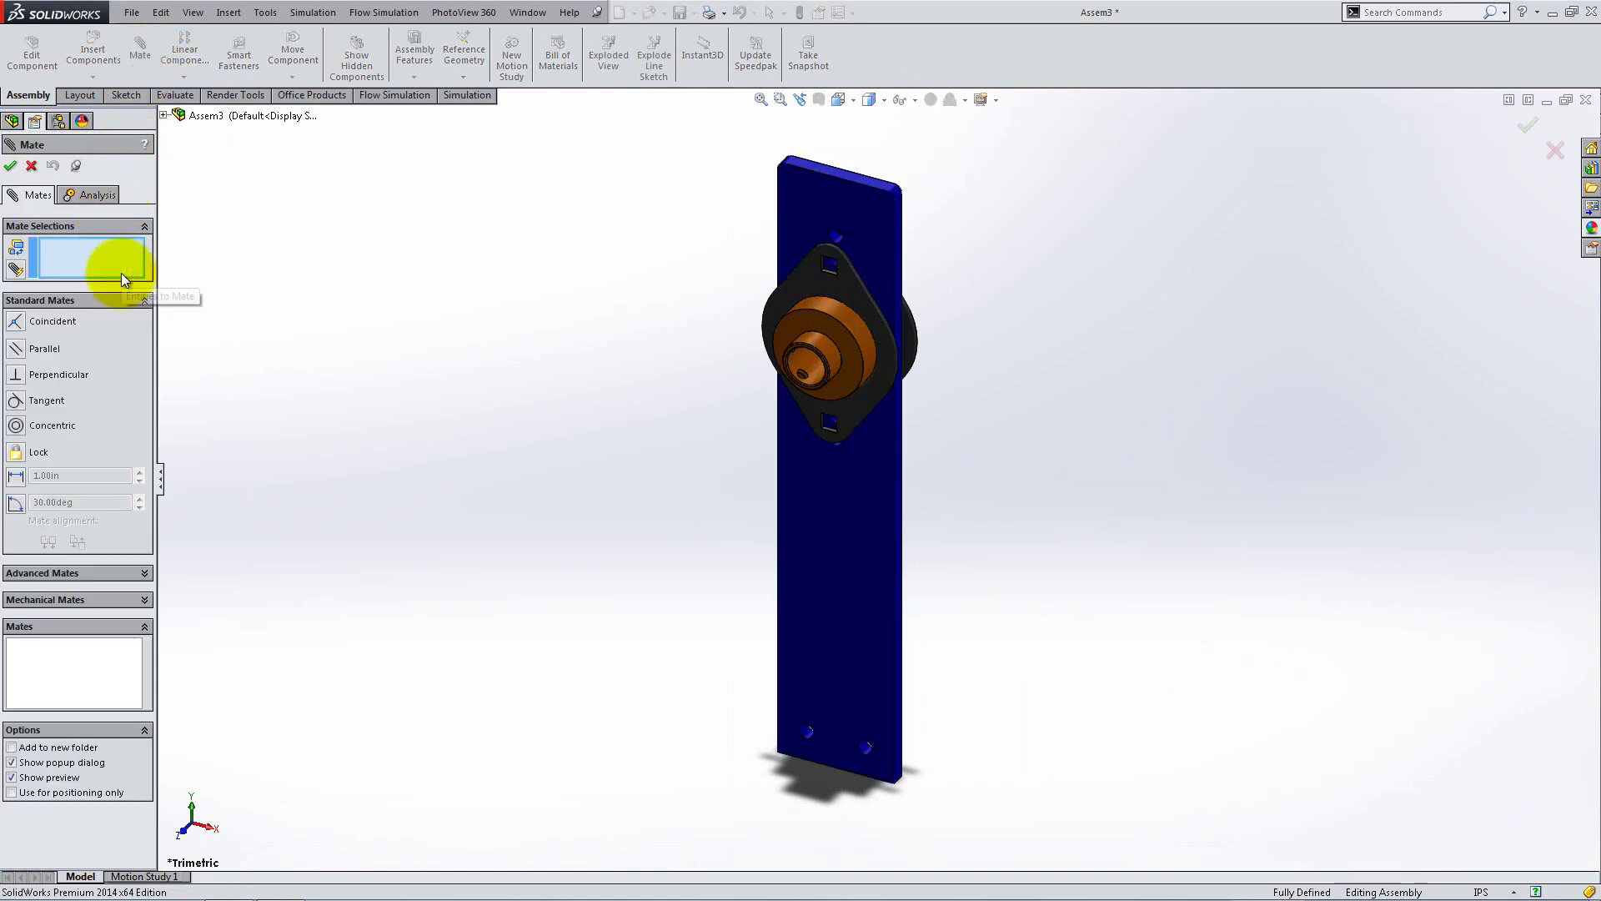
left_click(164, 115)
left_click(179, 235)
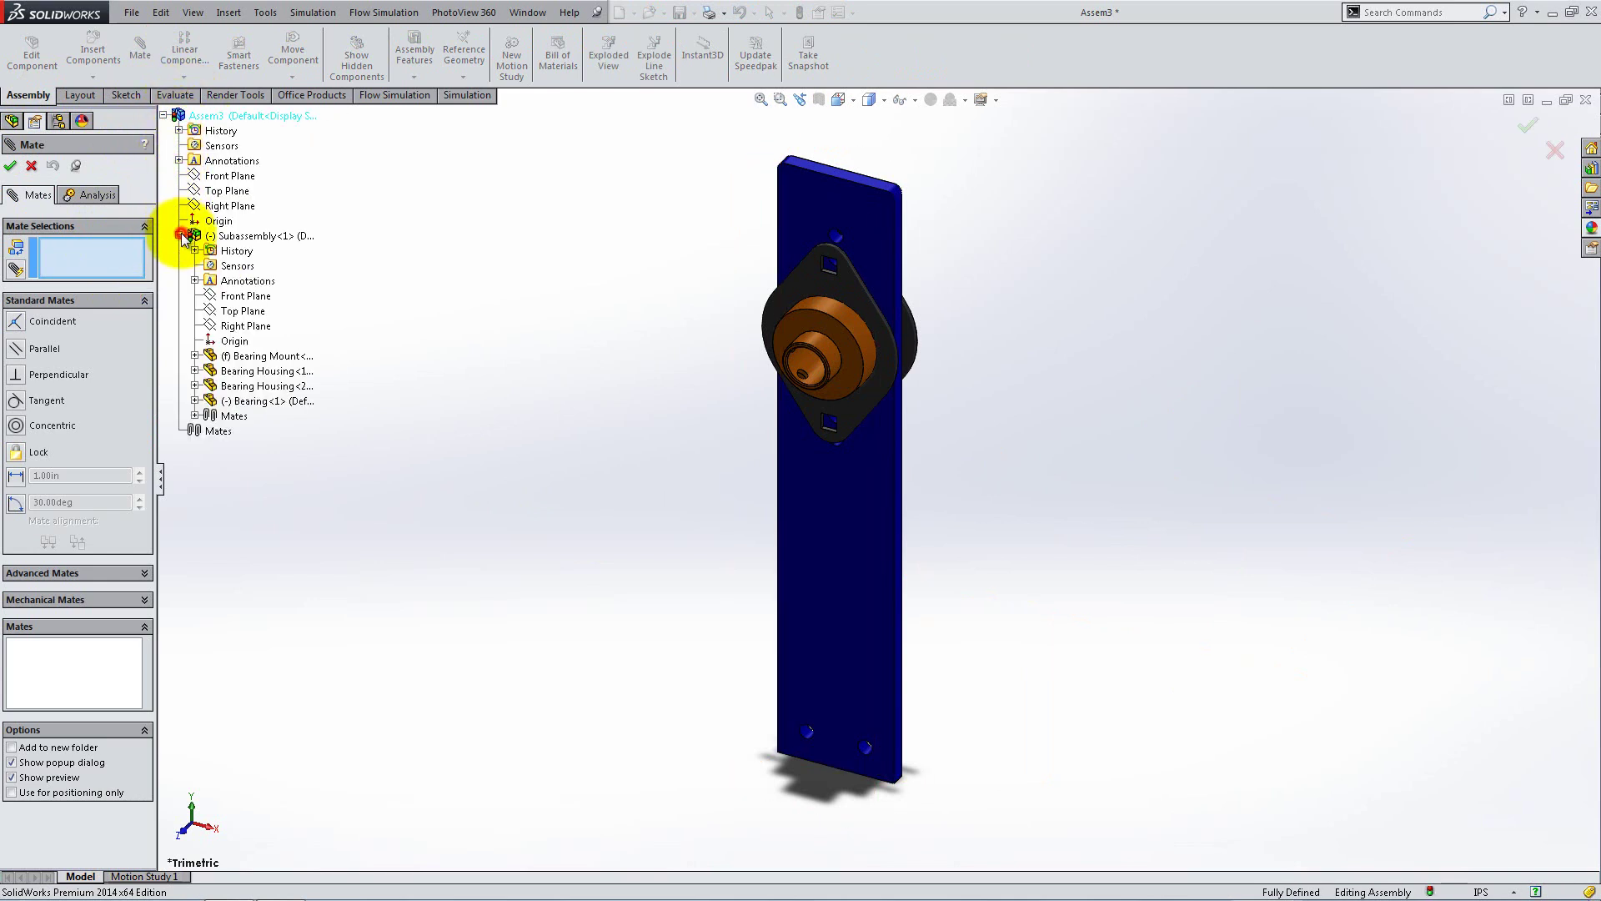
left_click(215, 177)
left_click(246, 296)
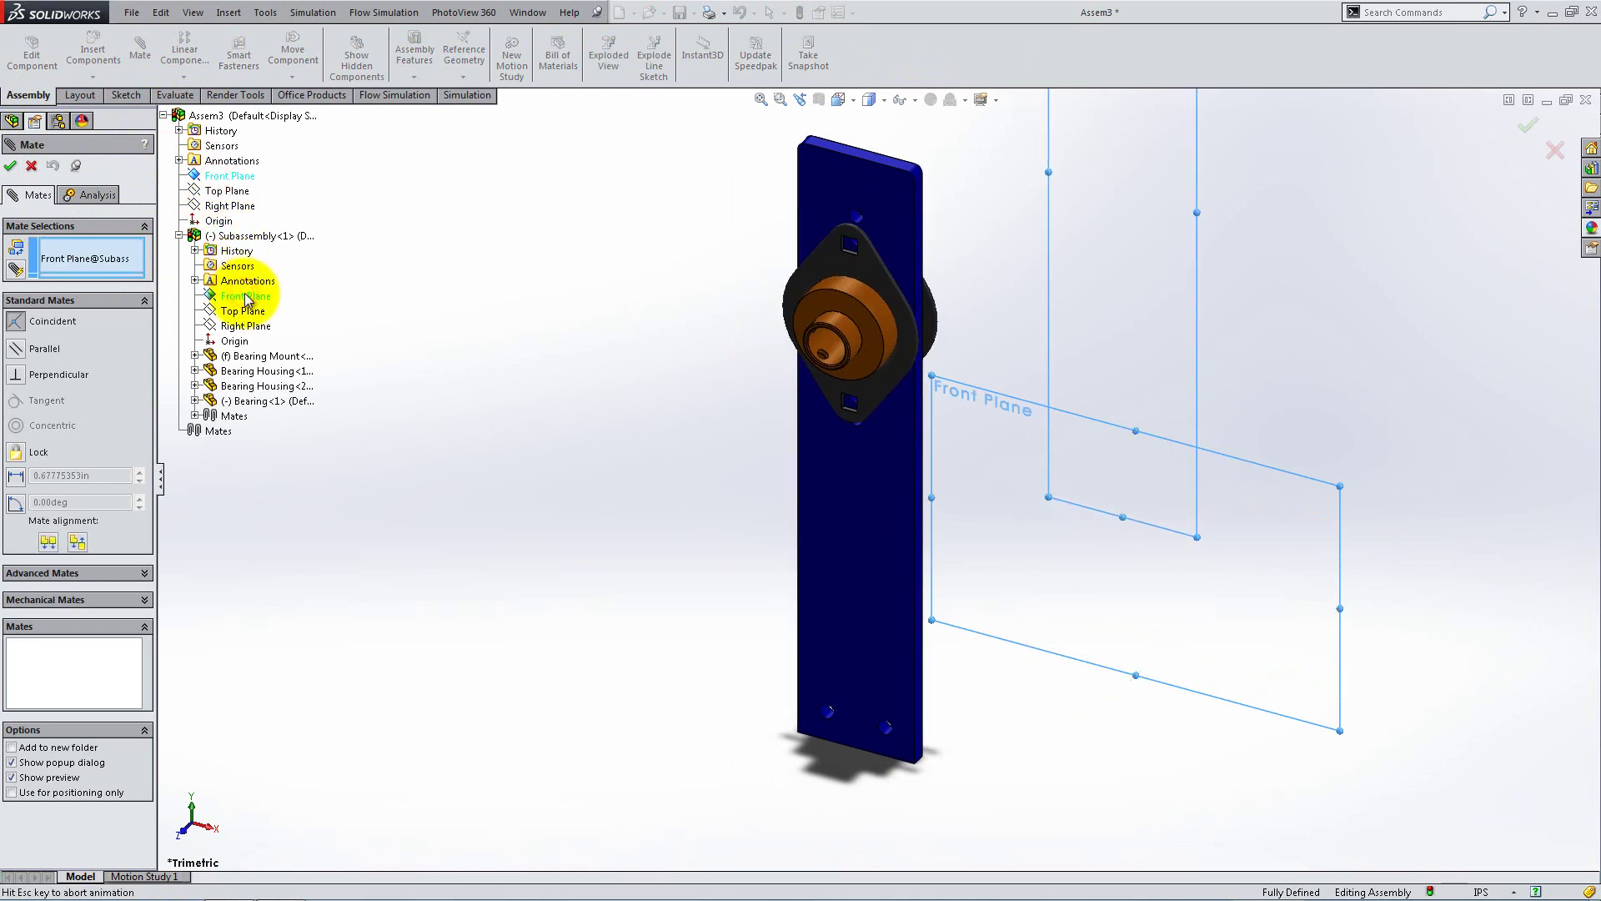
left_click(223, 267)
left_click(227, 206)
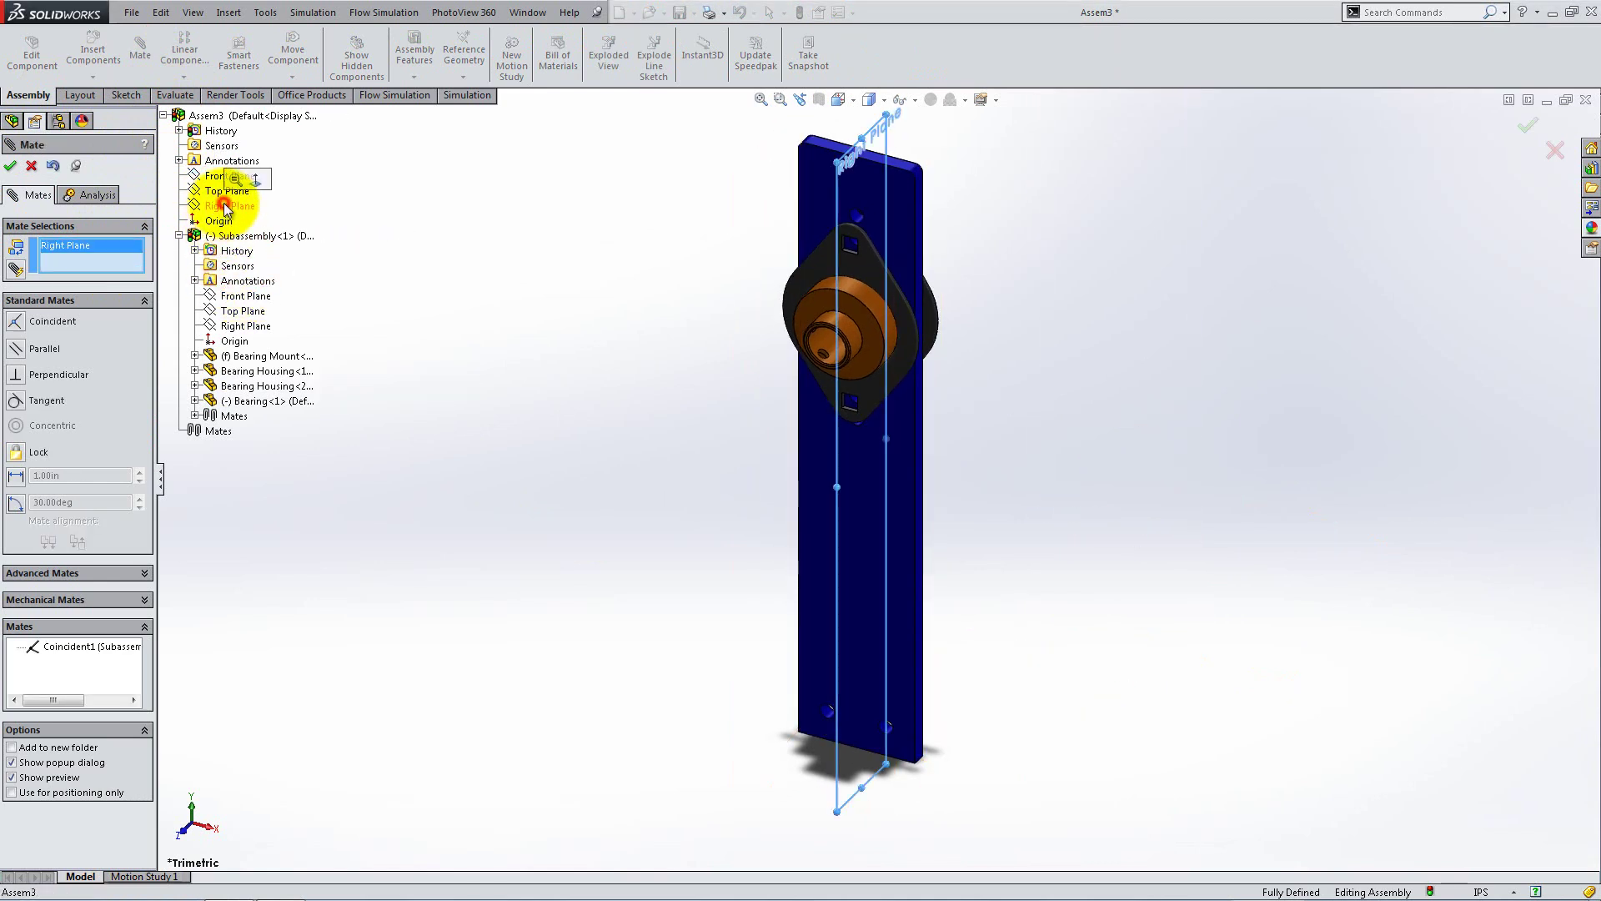
left_click(231, 332)
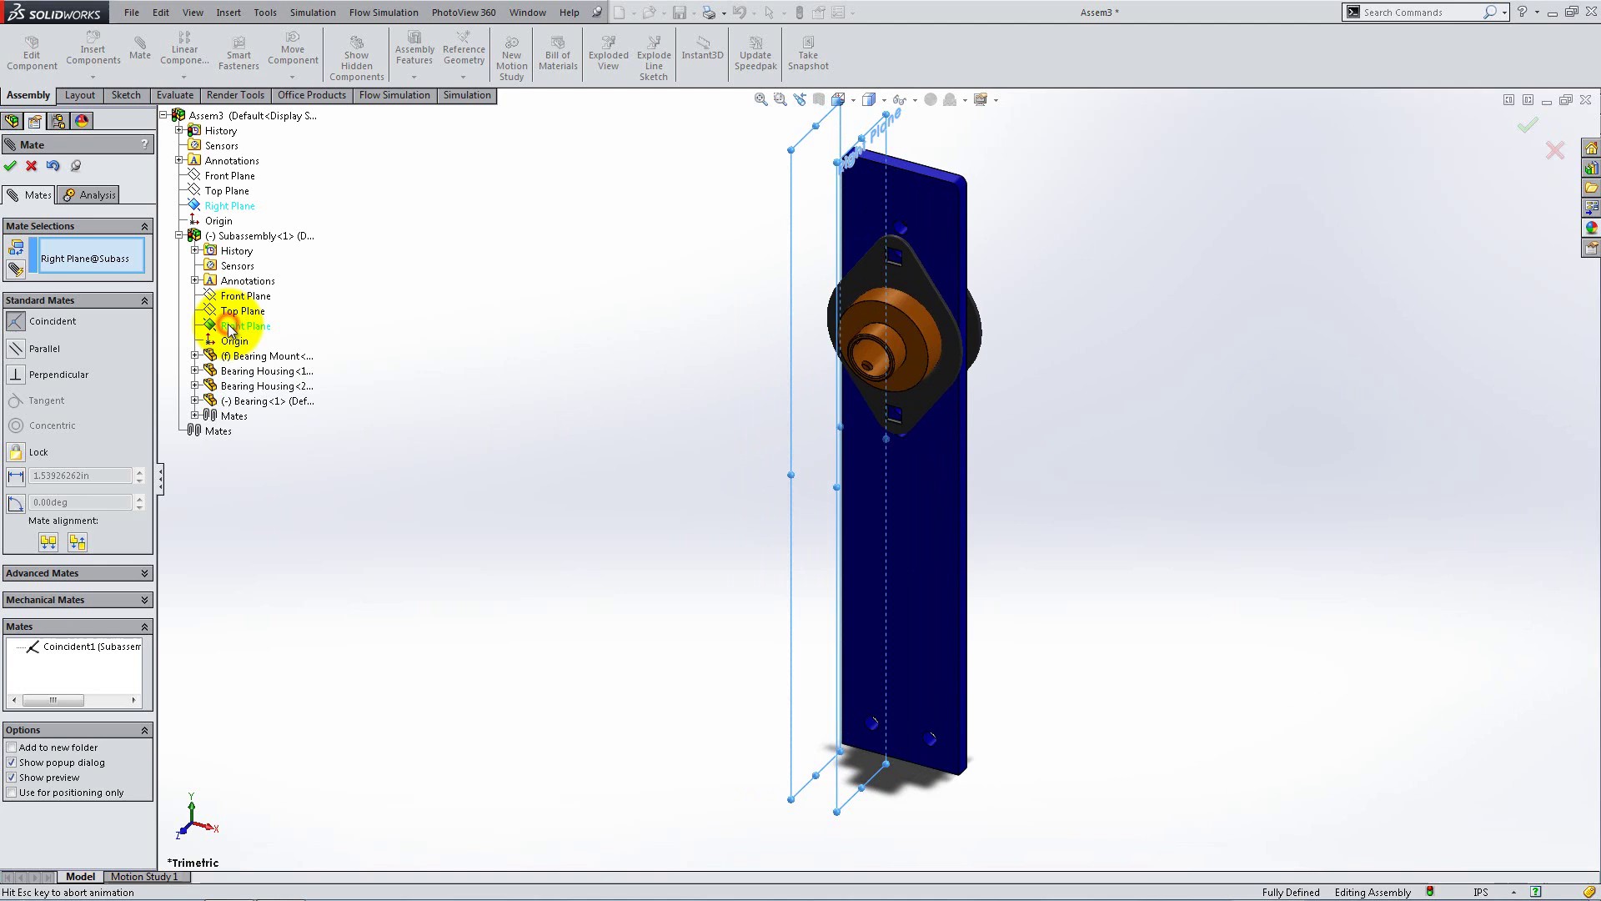
left_click(214, 305)
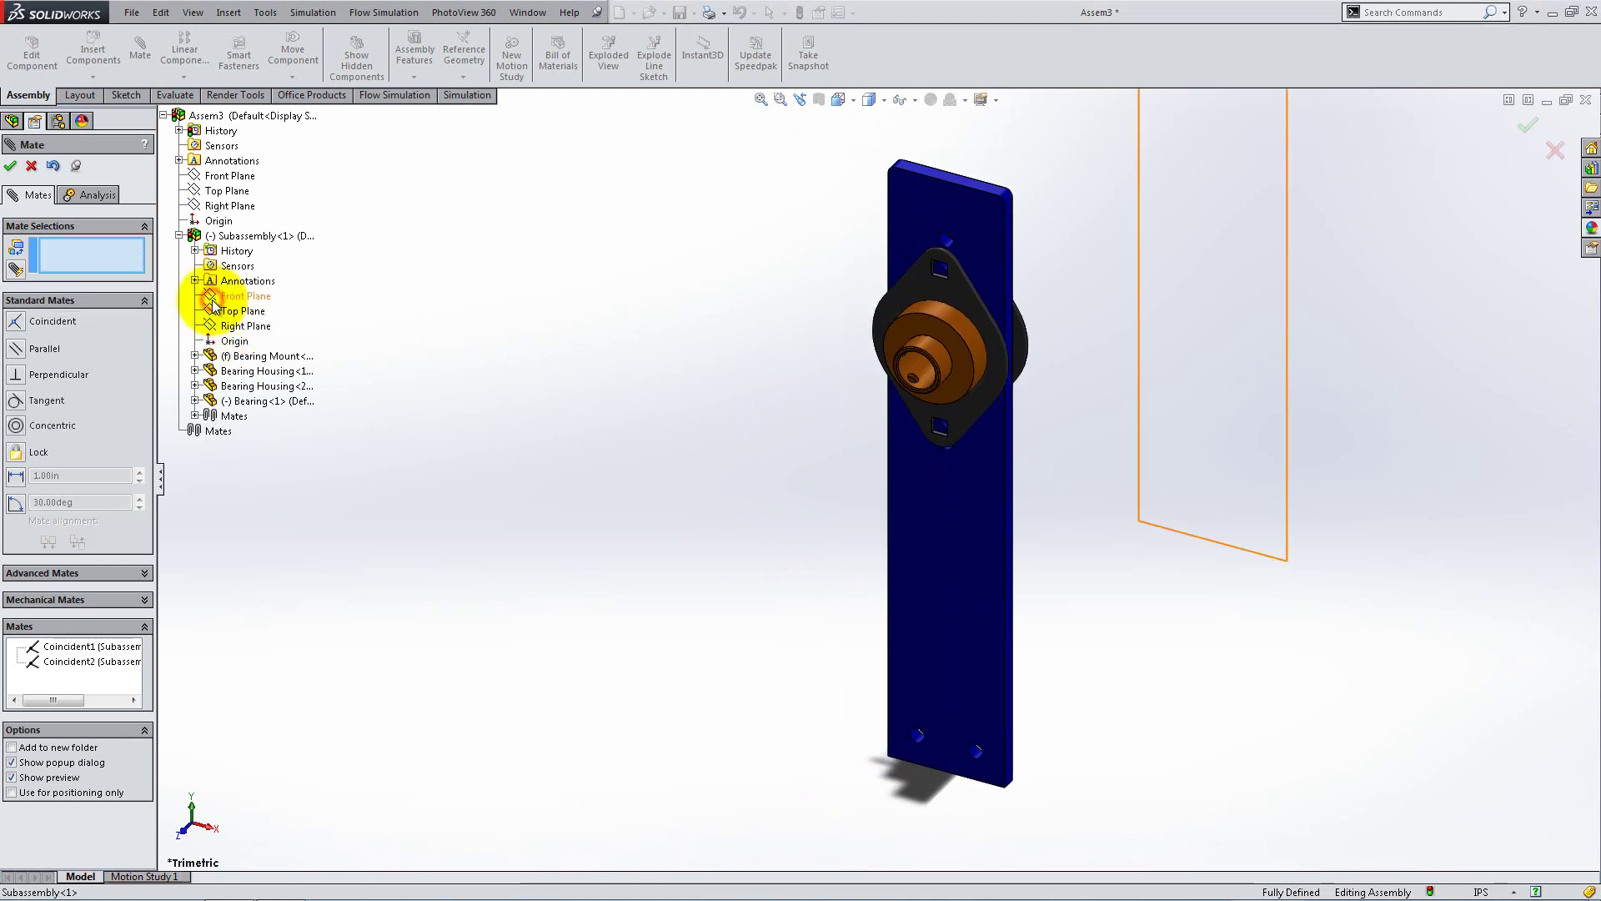
- Mate the Top Planes coincident with the alignment flipped
left_click(227, 191)
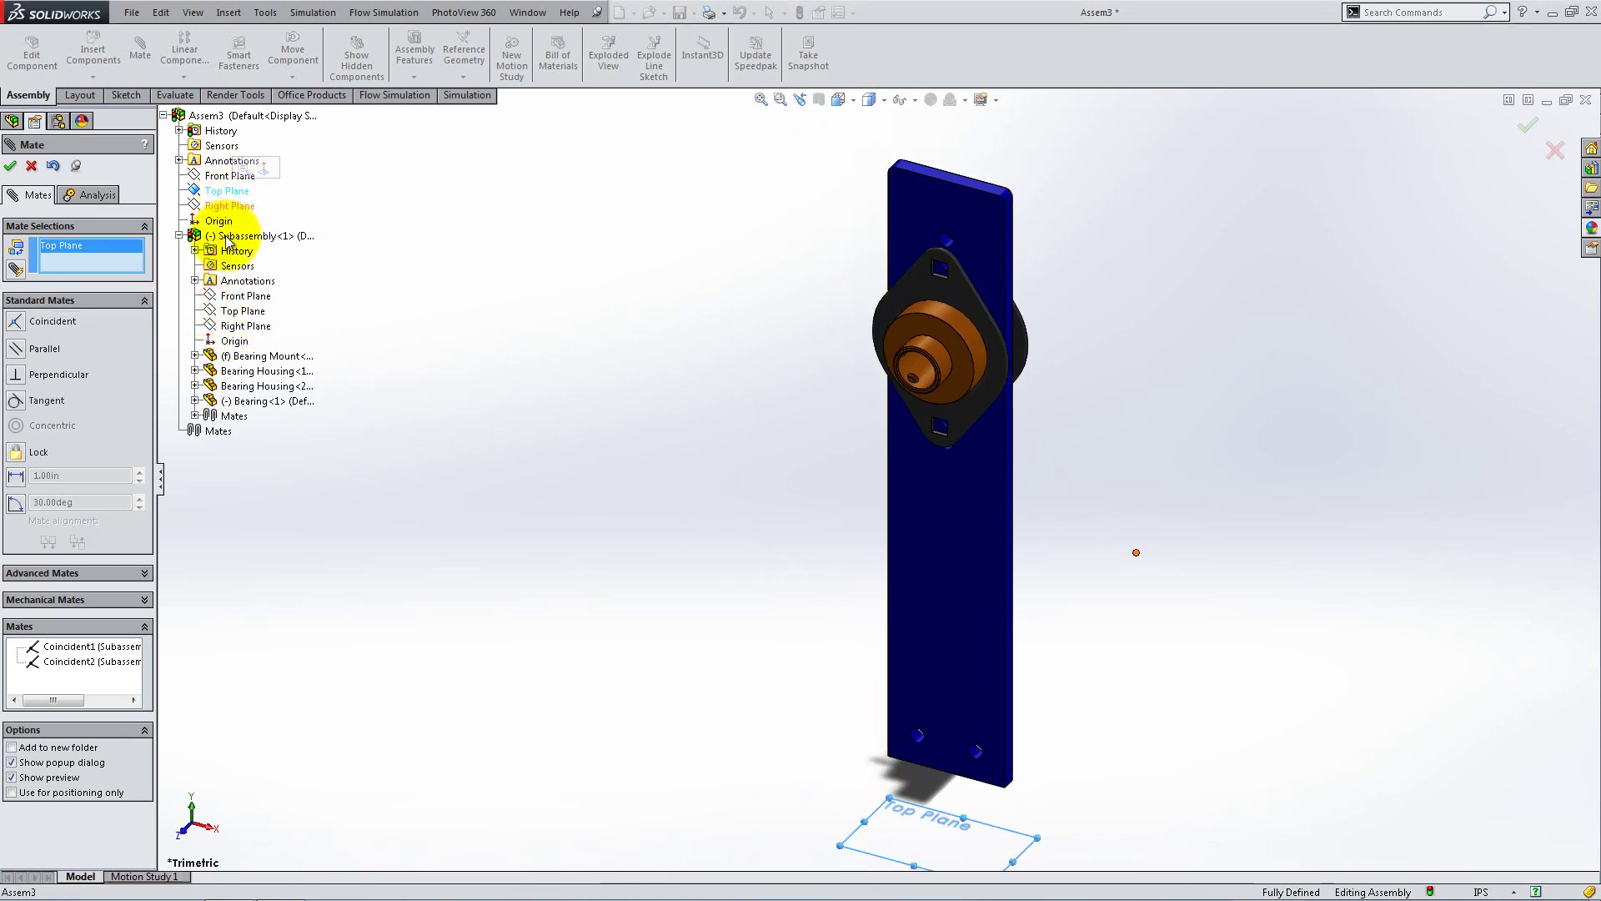
left_click(224, 313)
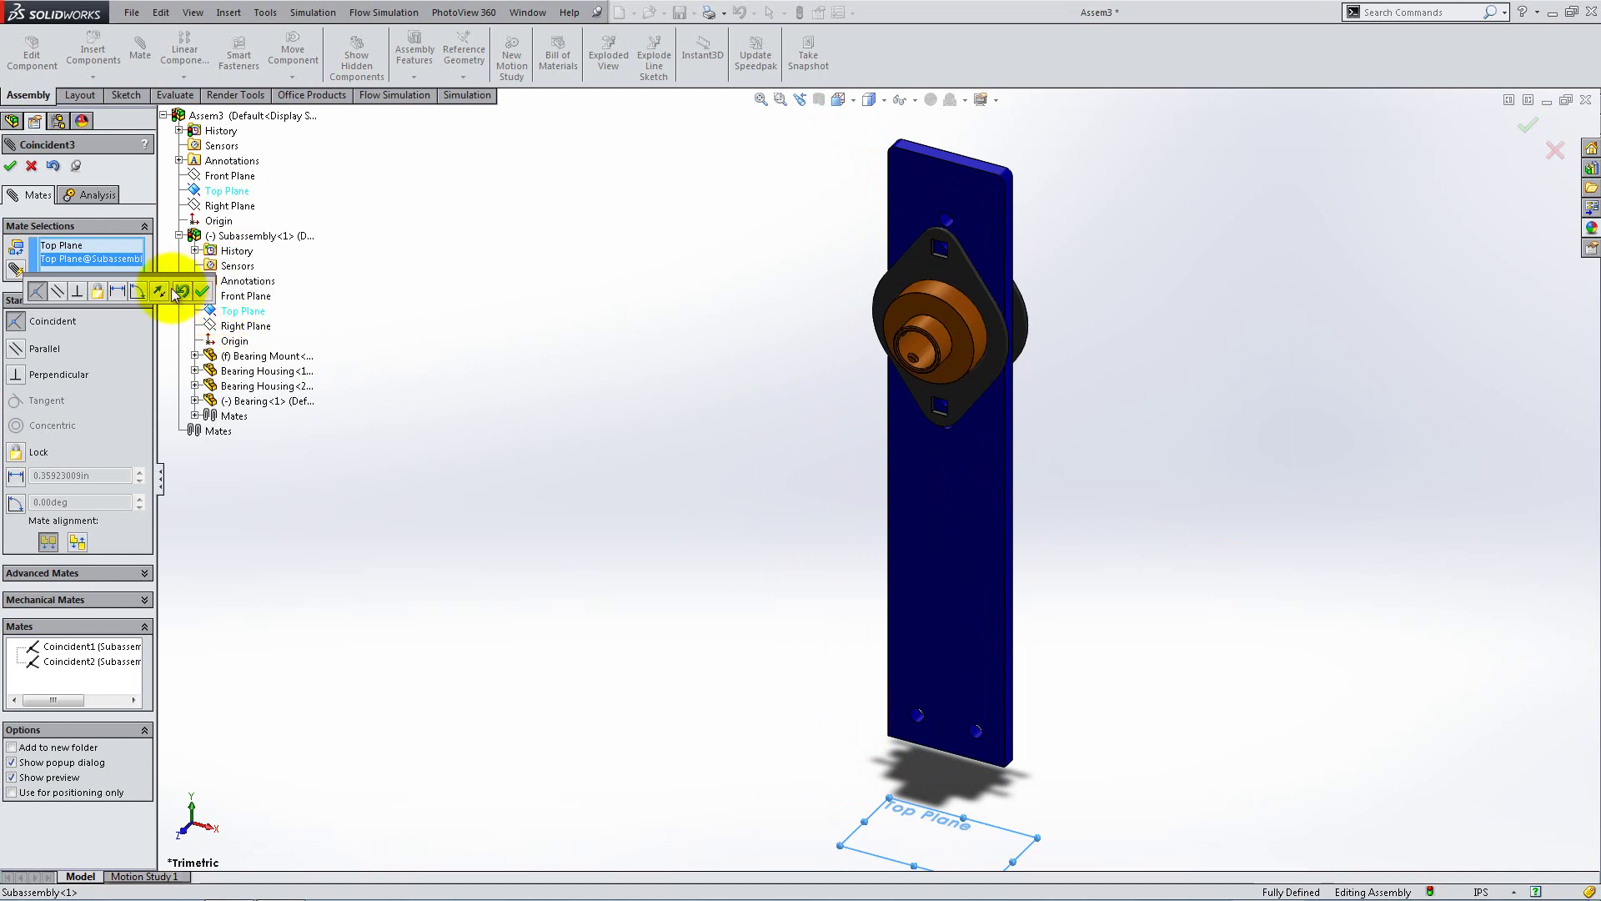
left_click(160, 291)
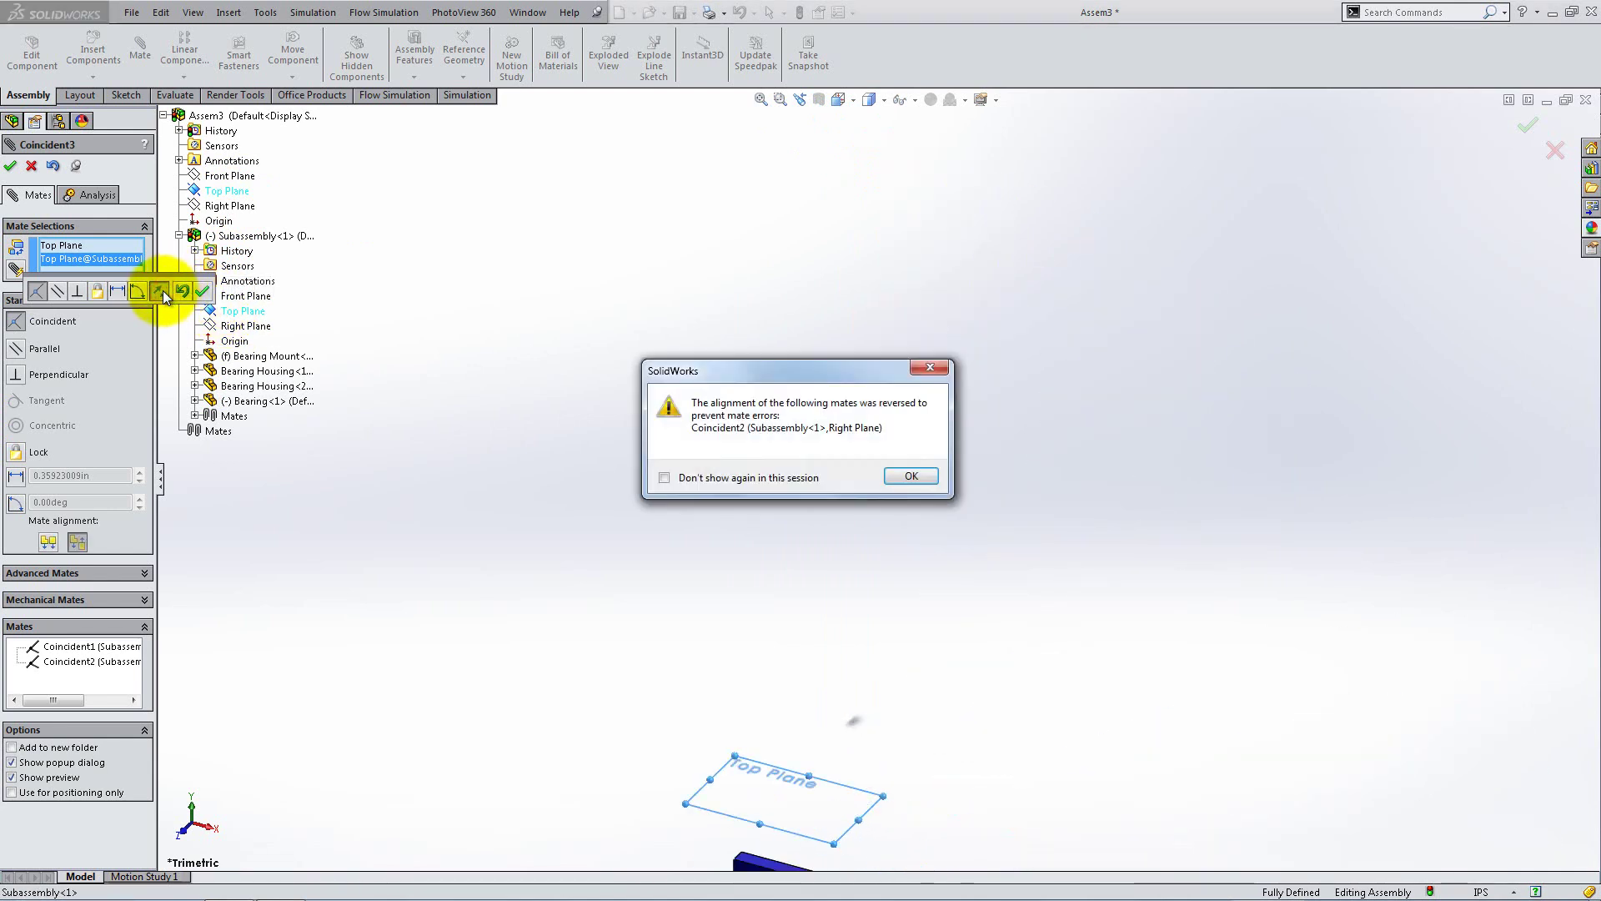
left_click(909, 478)
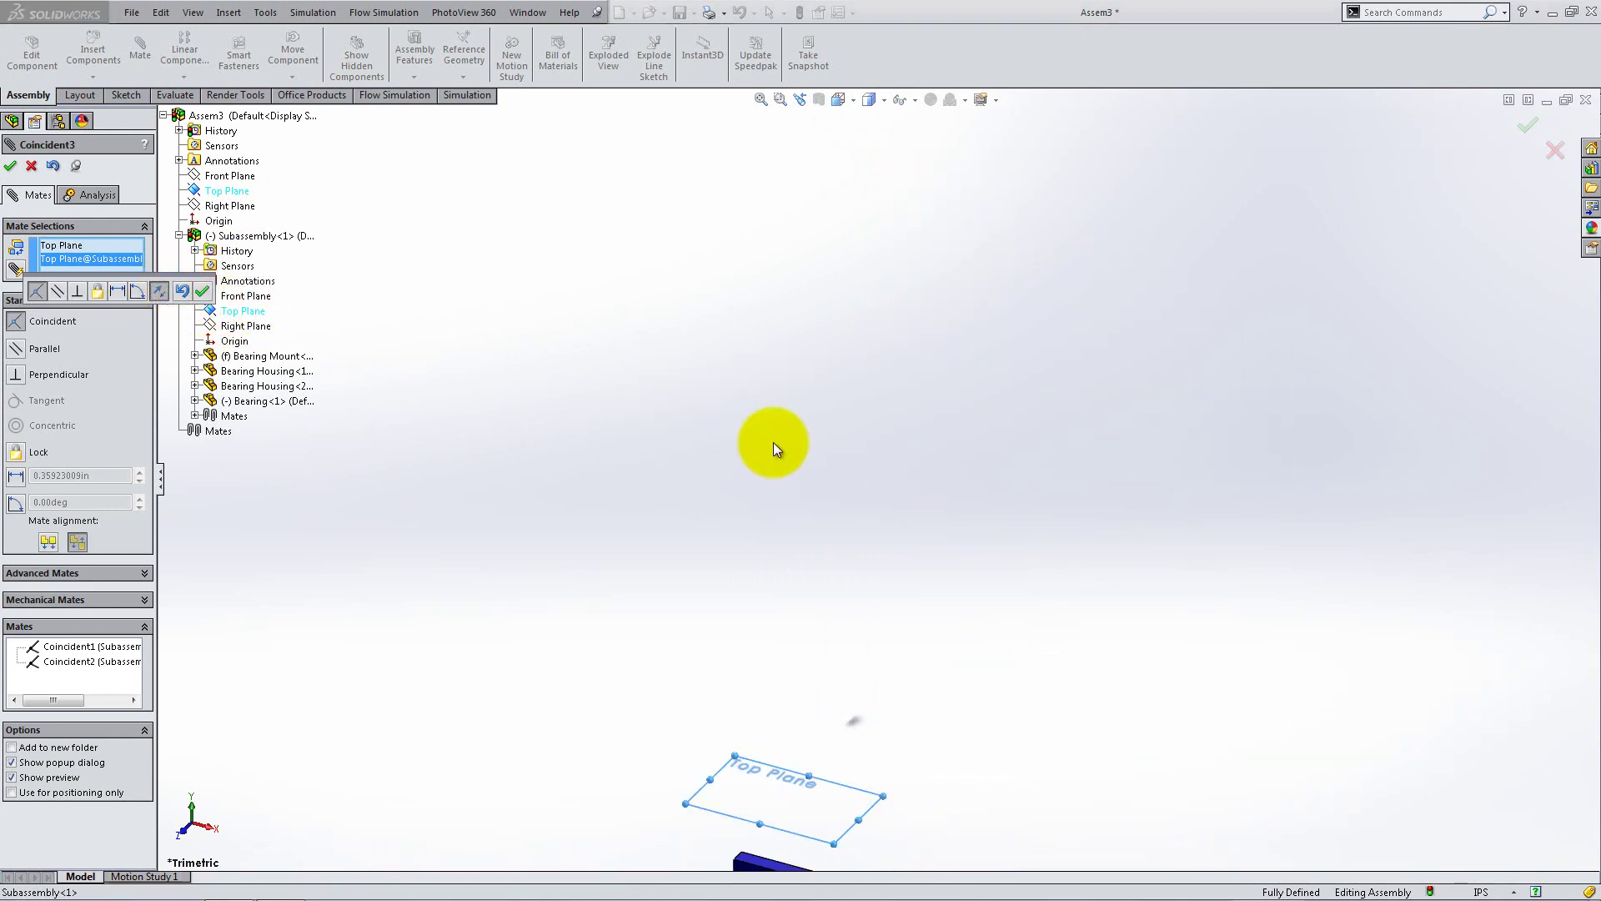
left_click(202, 290)
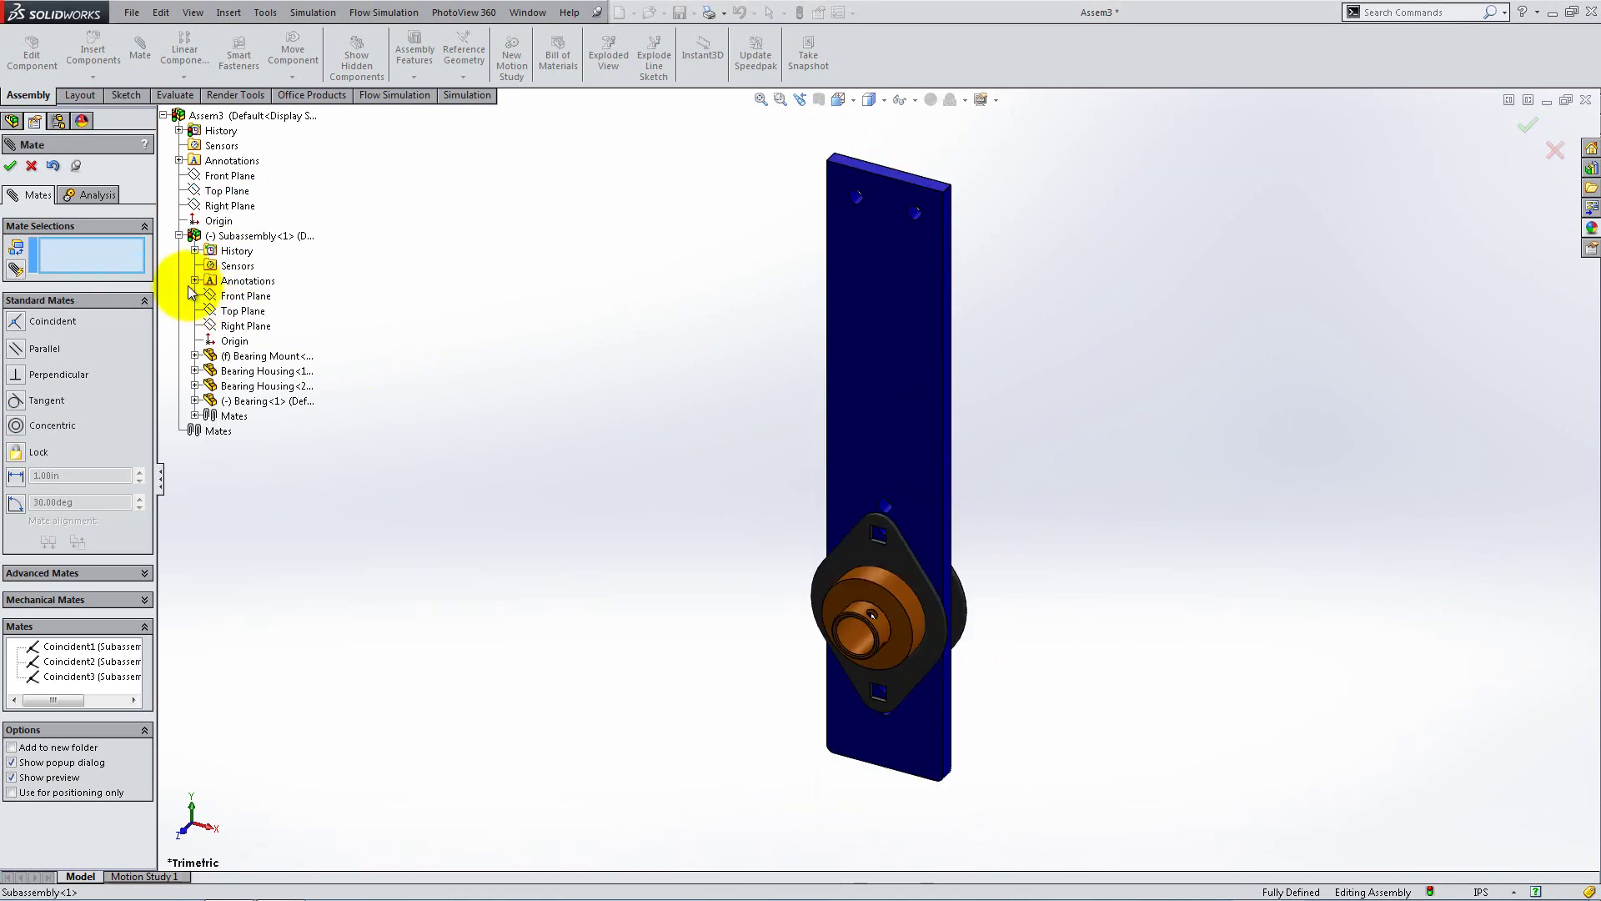
- Insert the Main Shaft part into the assembly
left_click(11, 165)
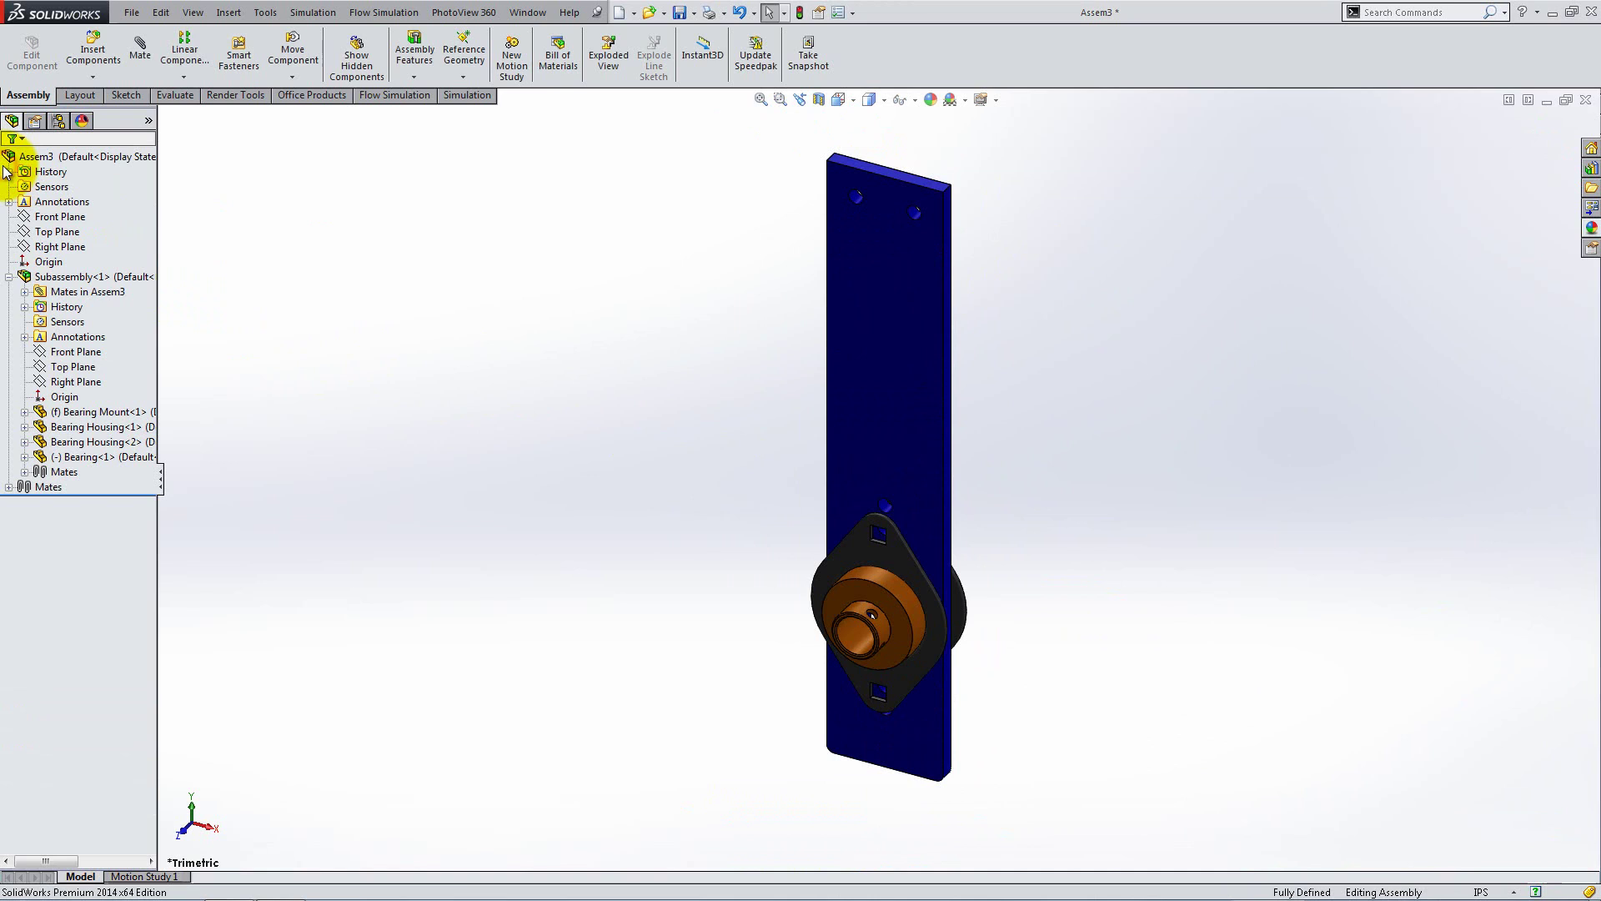
left_click(87, 60)
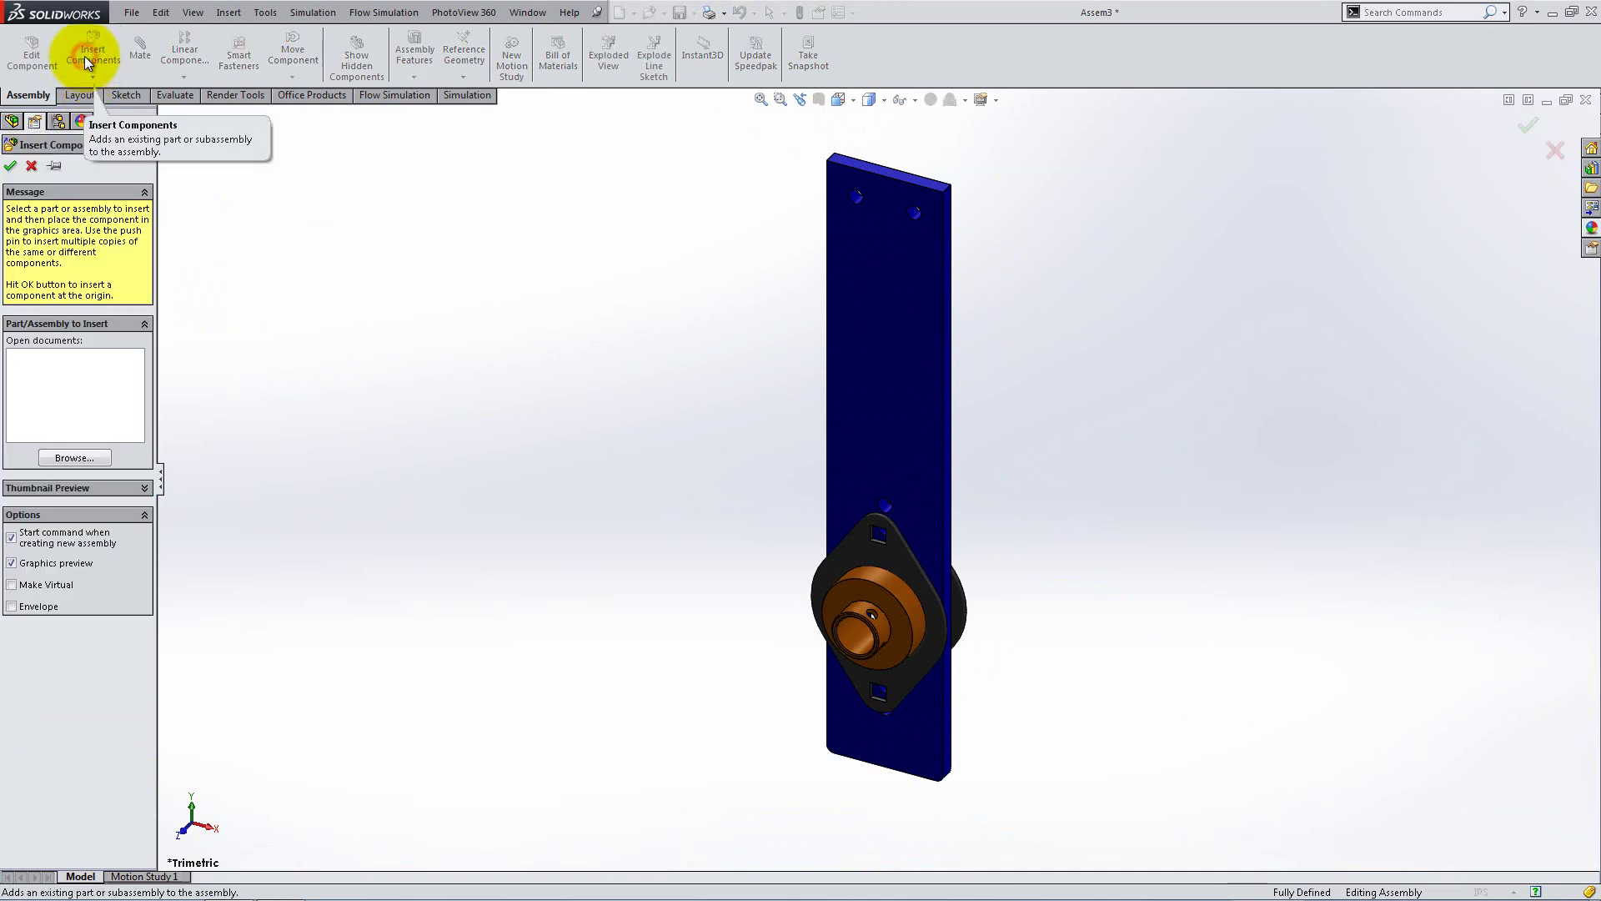
left_click(93, 458)
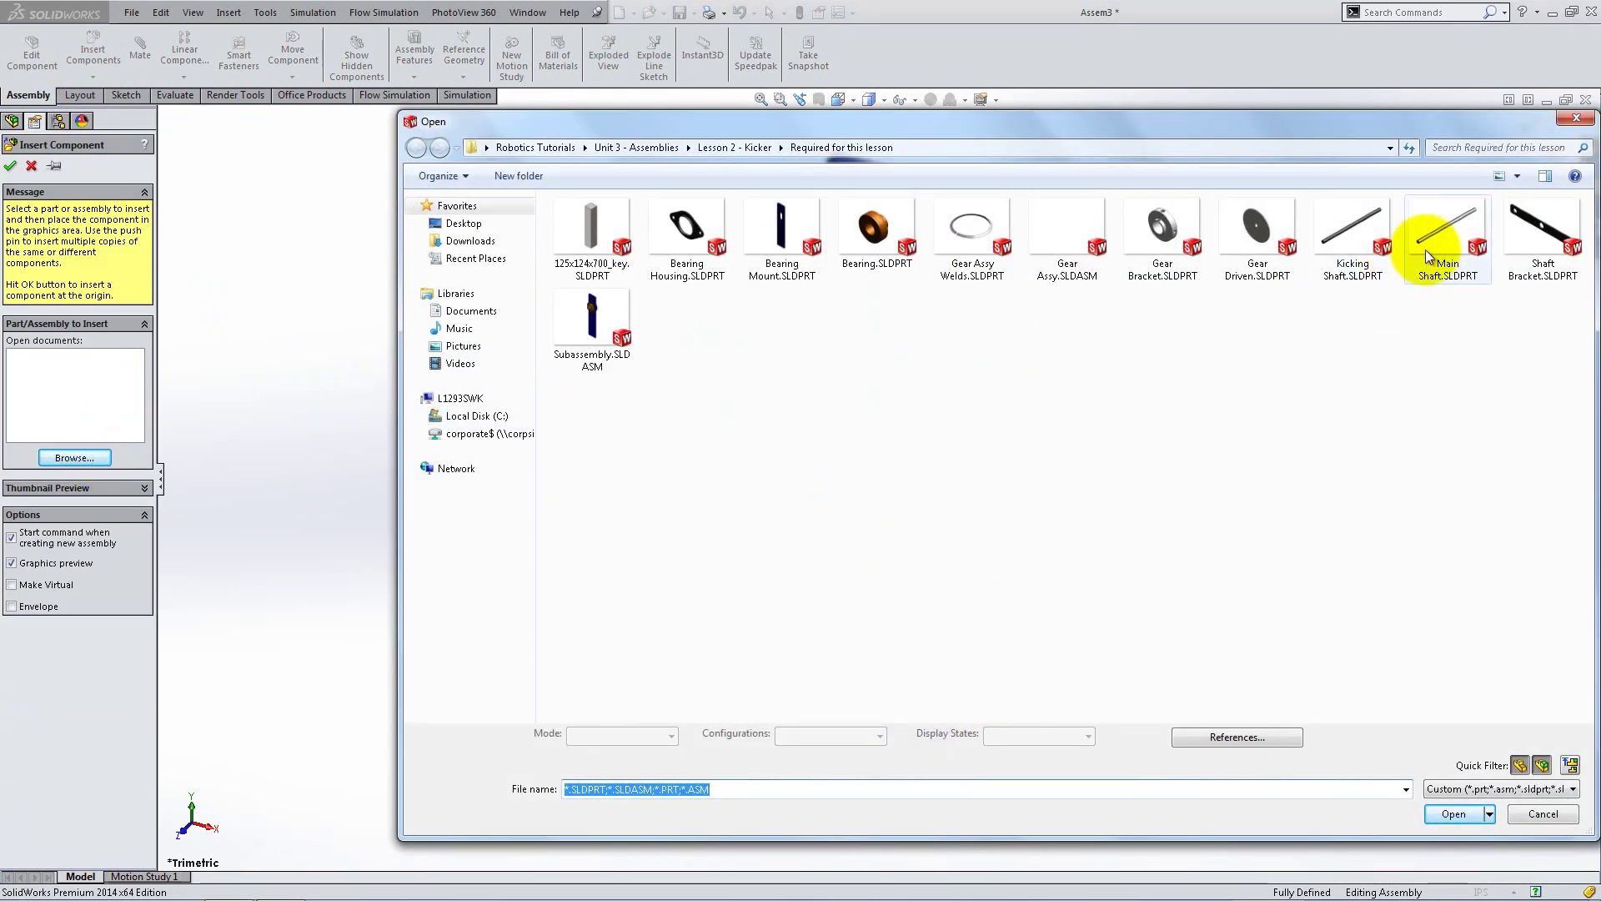
left_click(1430, 250)
left_click(1456, 813)
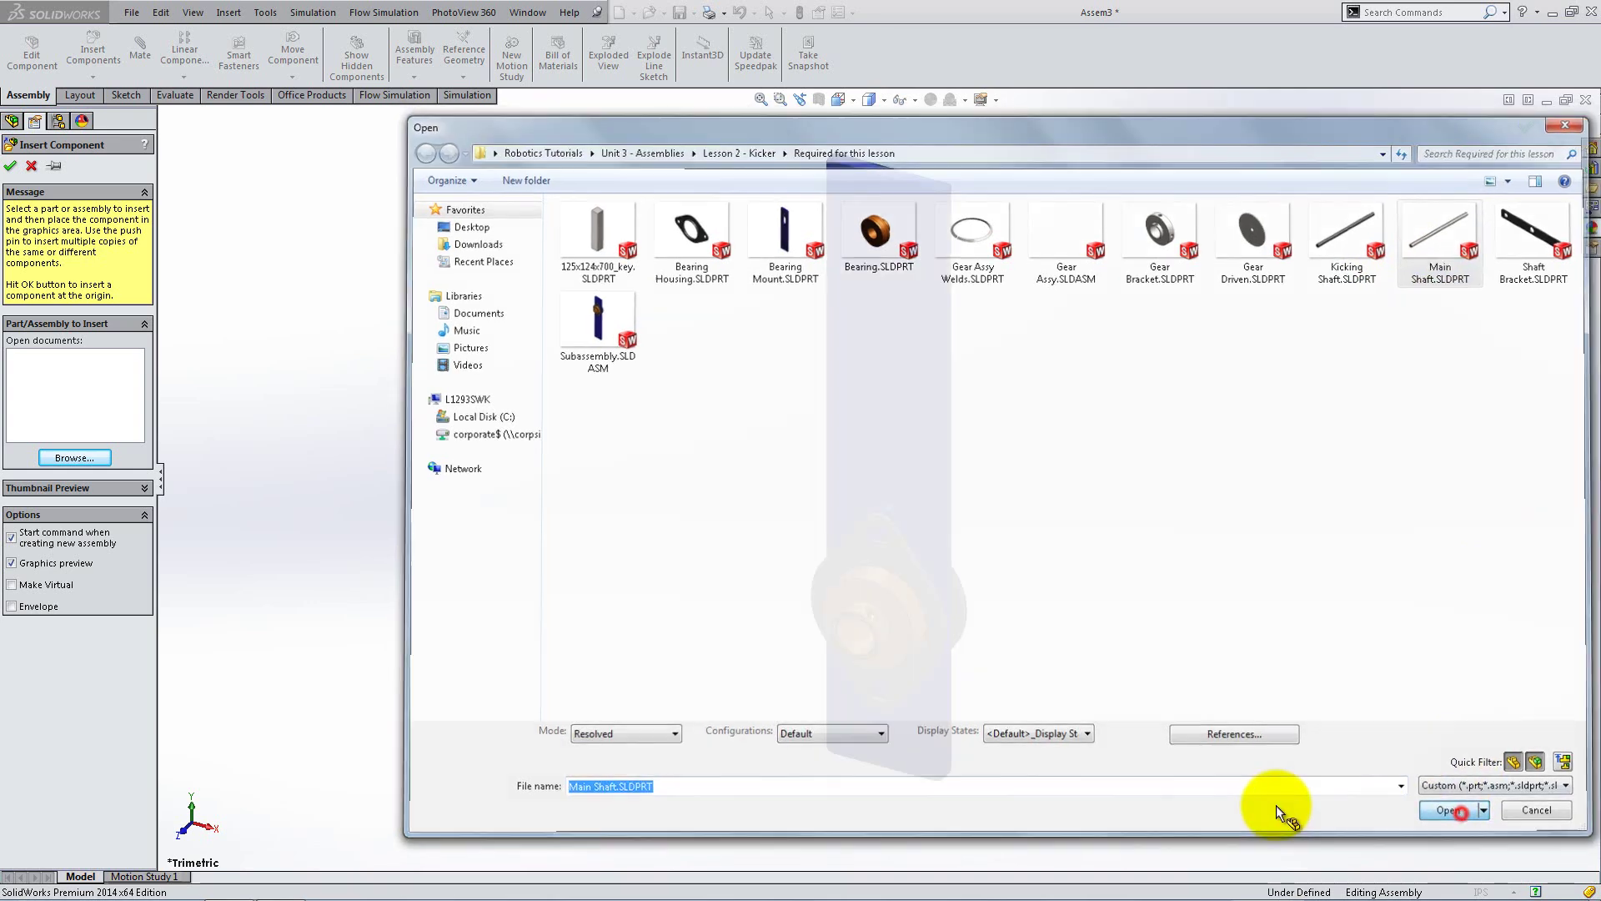
left_click(594, 649)
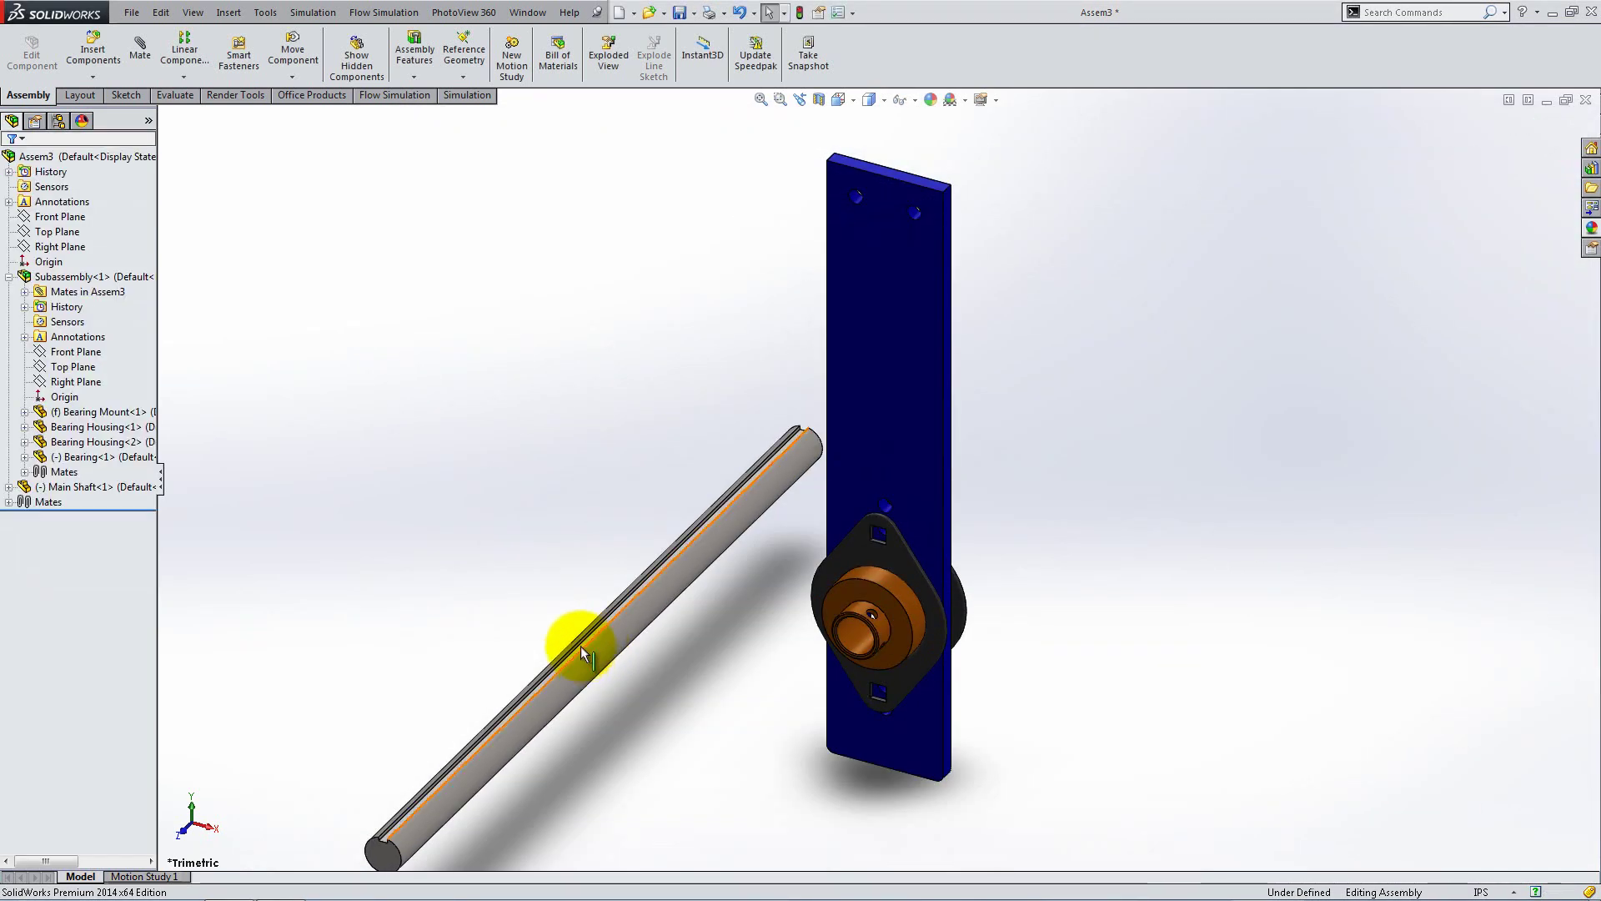
- Mate the Main Shaft concentric with the bearing bore
left_click(140, 56)
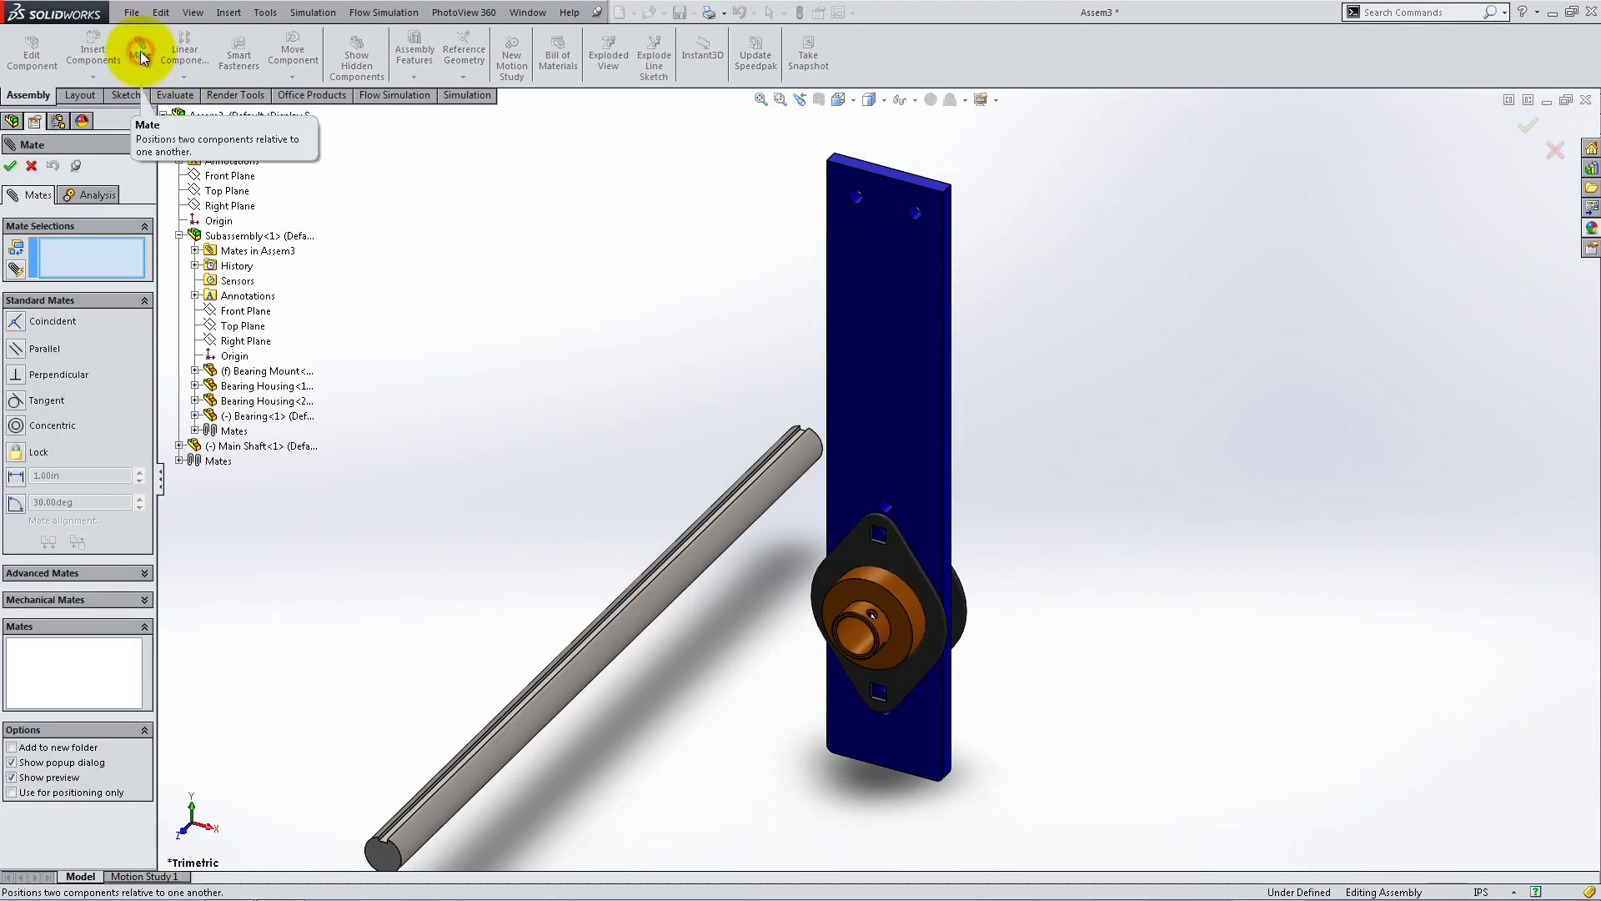
left_click(708, 549)
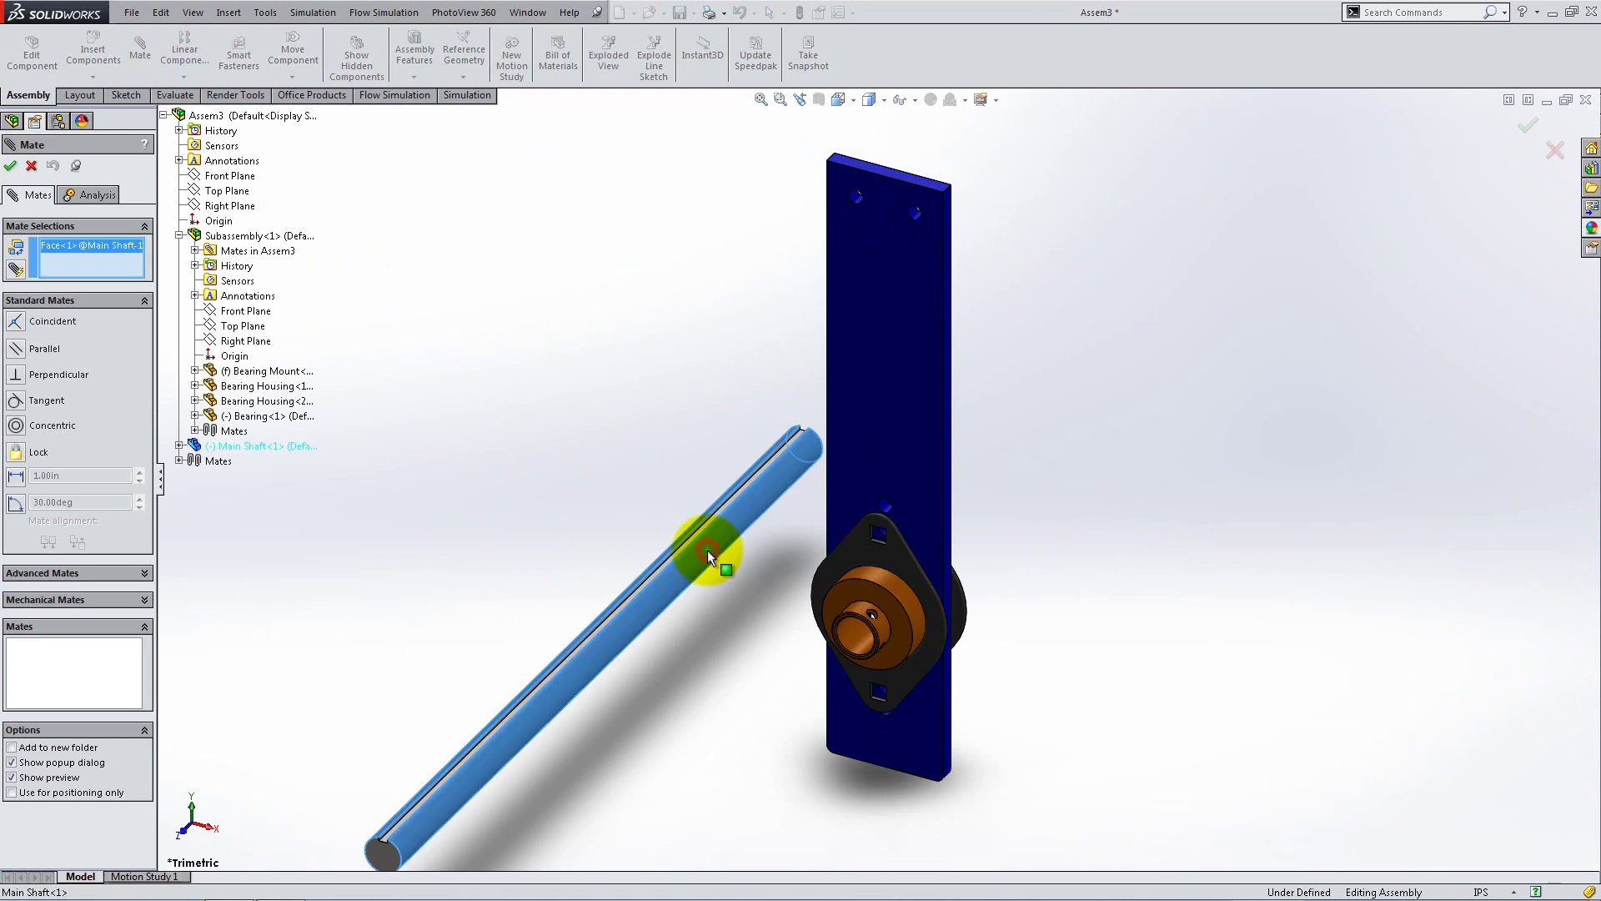
left_click(858, 638)
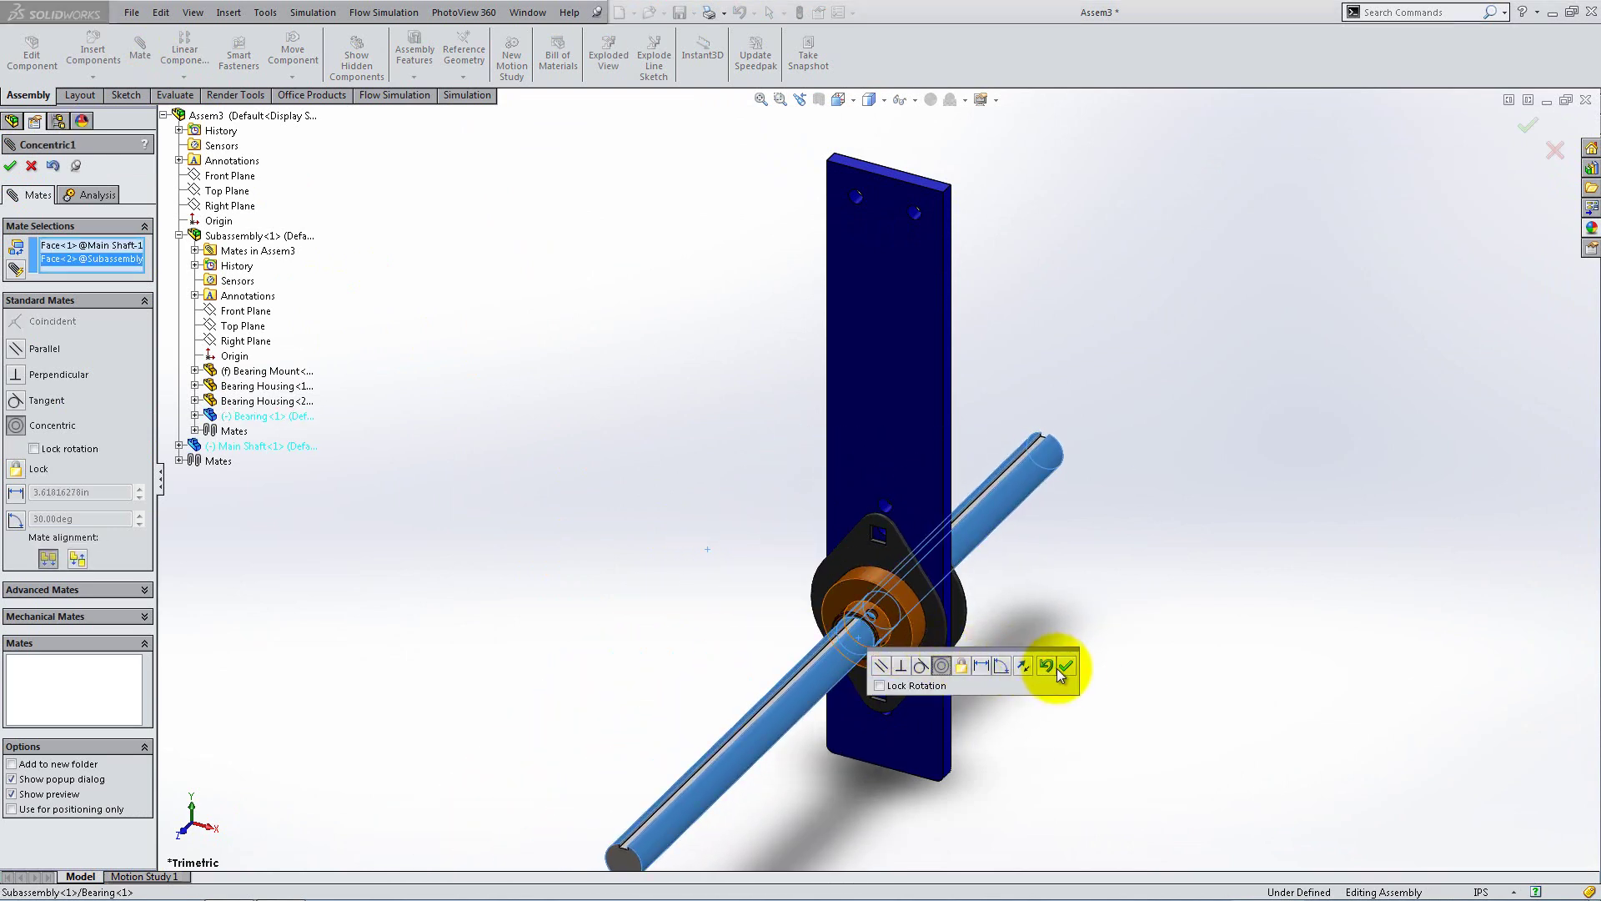
left_click(1068, 668)
- Set the shaft end 0.0261 in from the bearing mount with a flipped Distance mate
middle_click_drag(1054, 633, 815, 636)
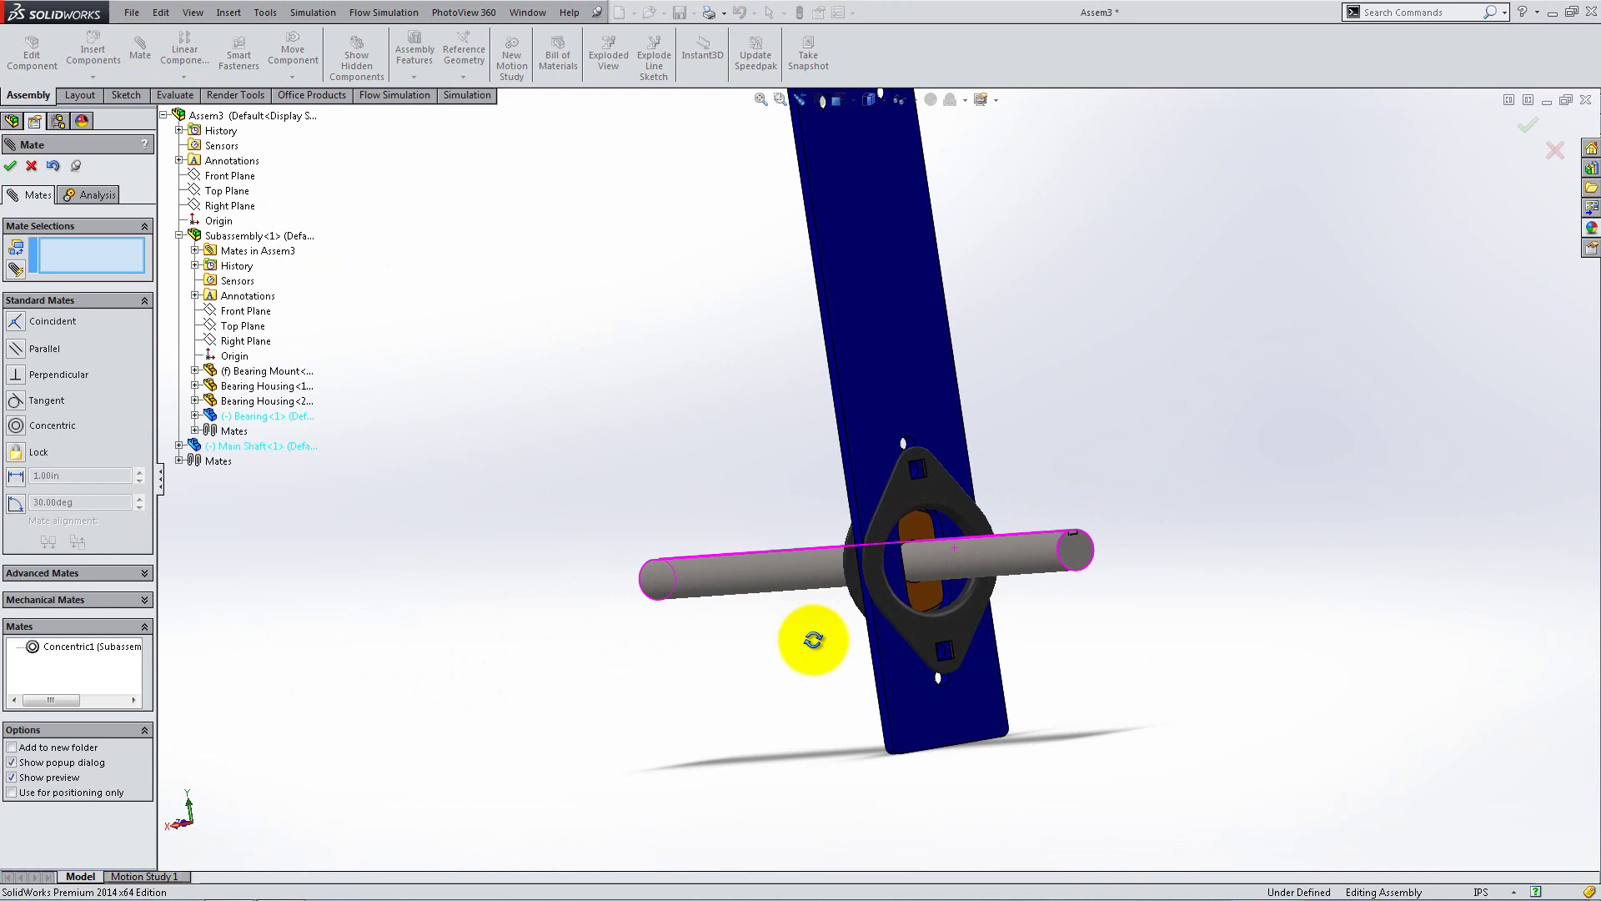
left_click(1083, 552)
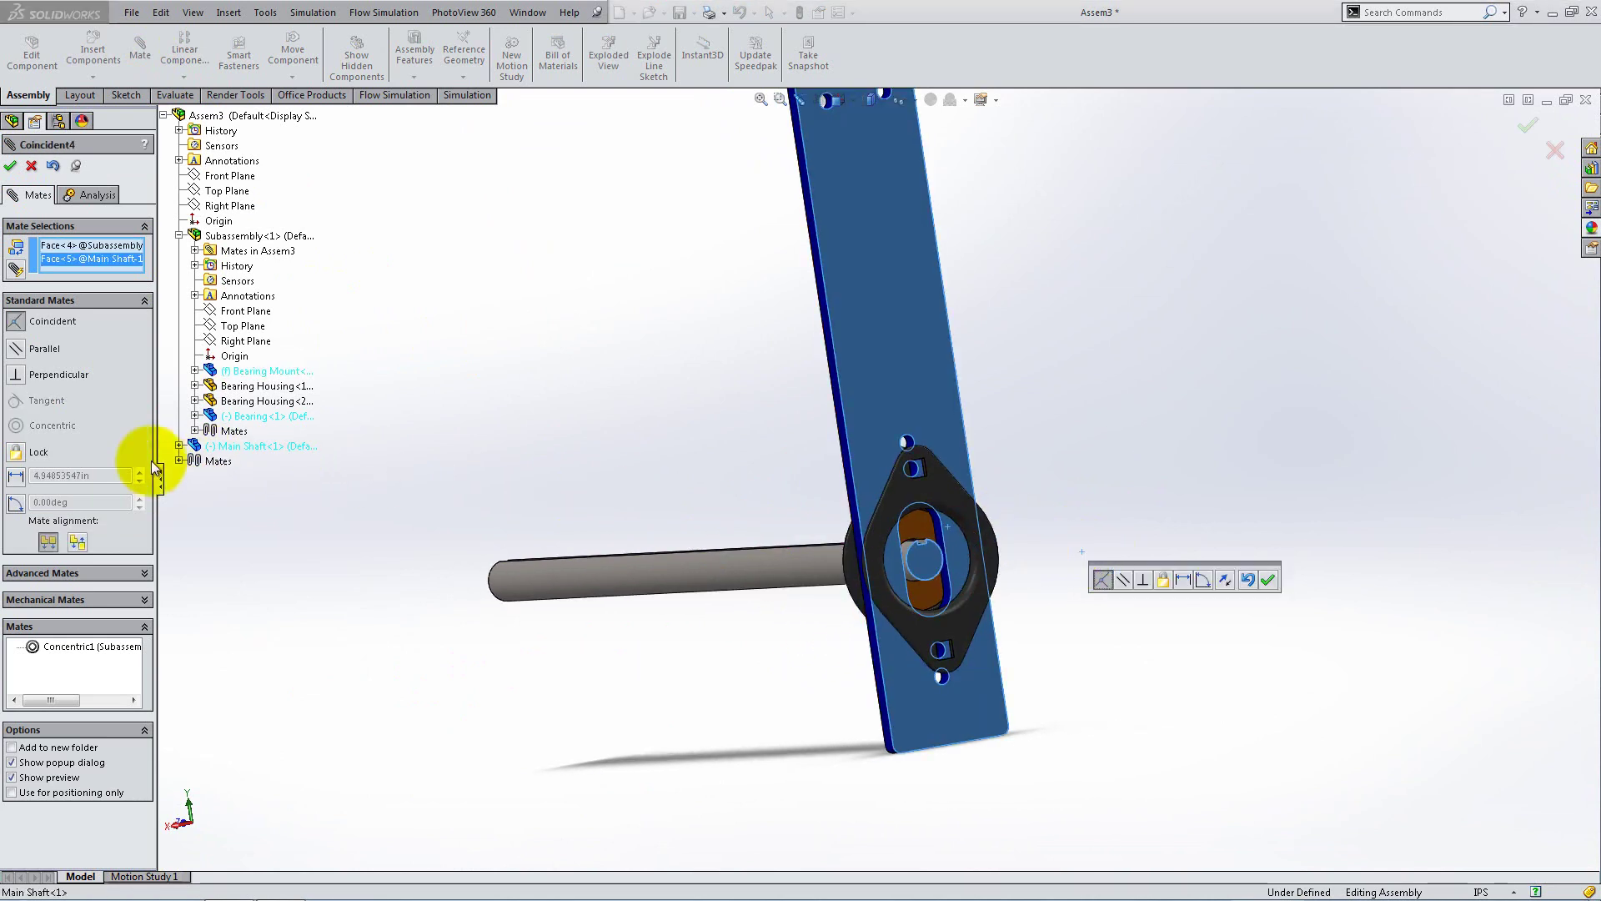
left_click(15, 475)
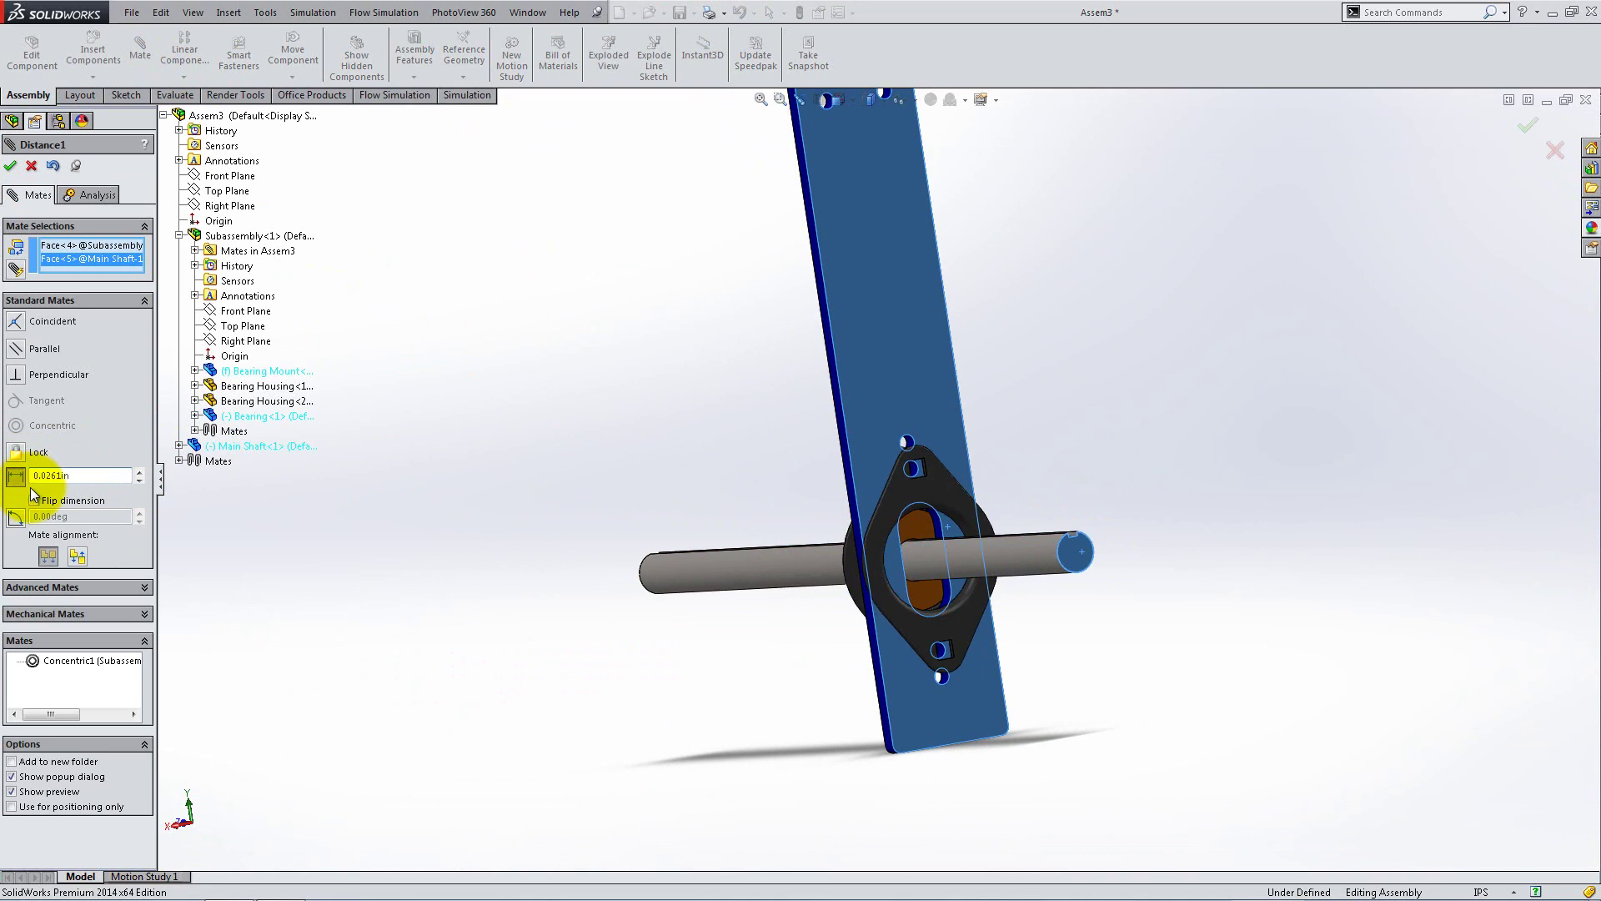
left_click(88, 501)
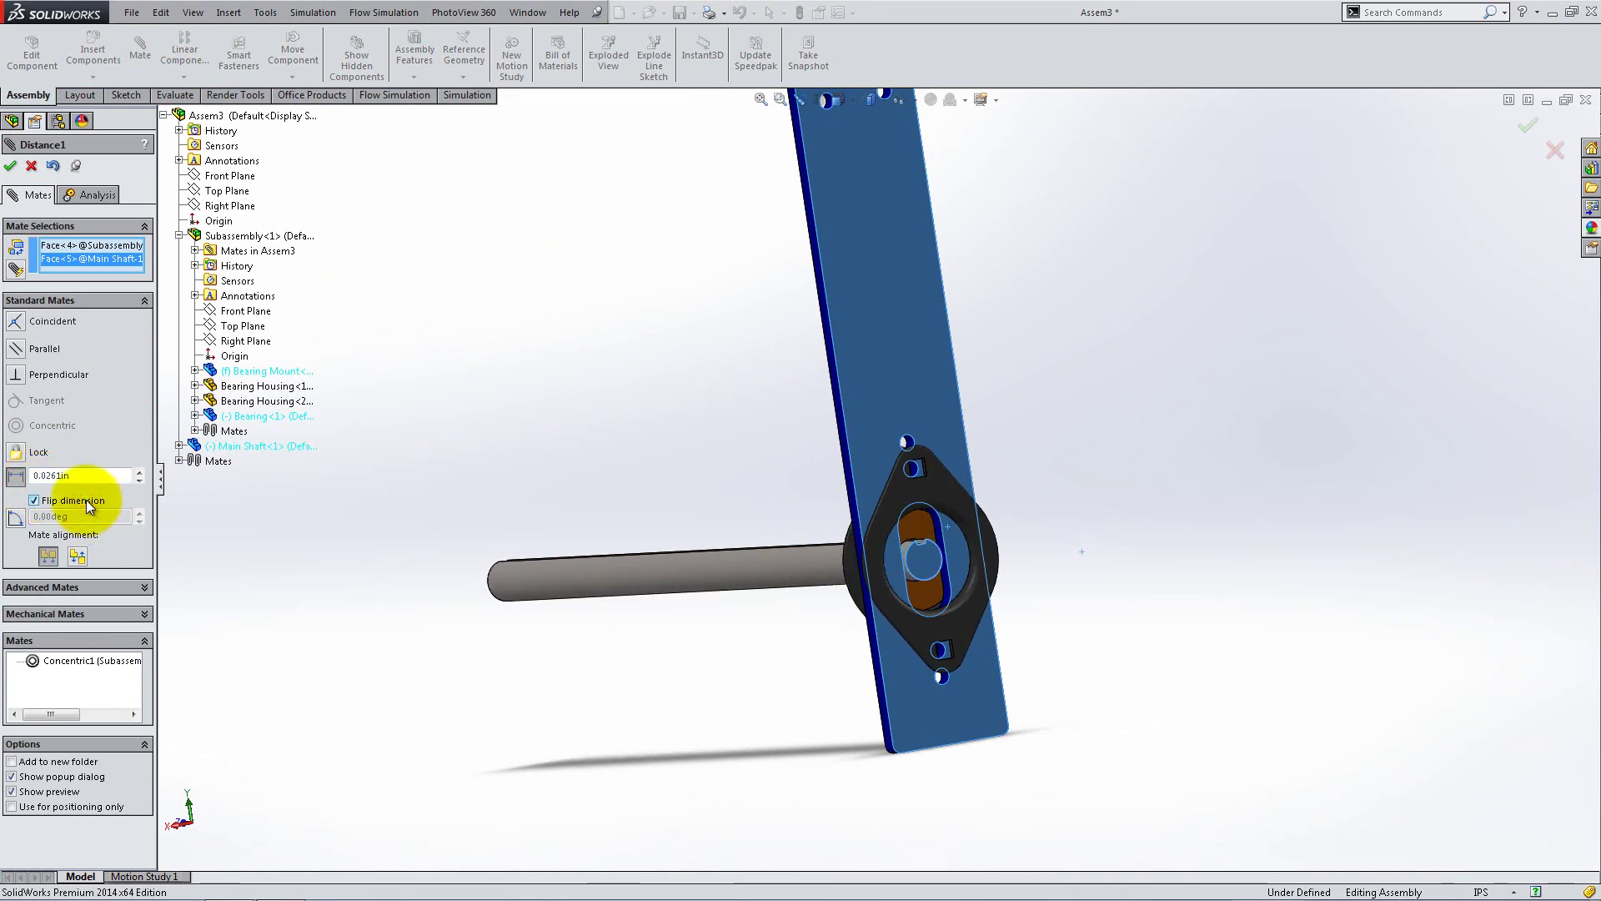
scroll(953, 568, "down", 8)
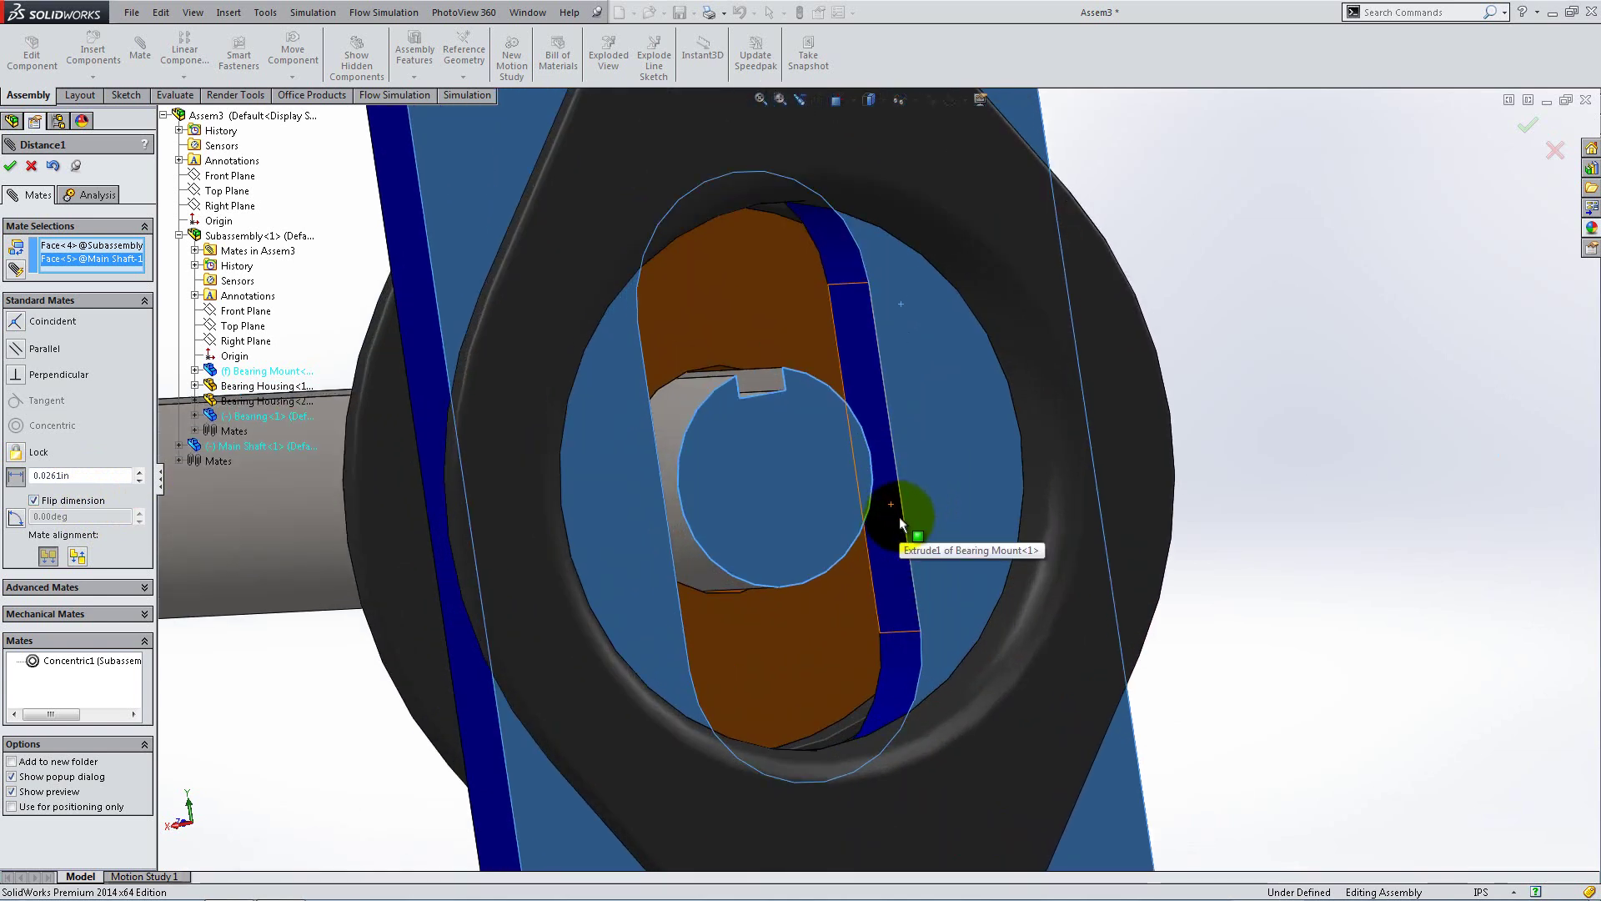
middle_click_drag(899, 517, 949, 513)
left_click(12, 166)
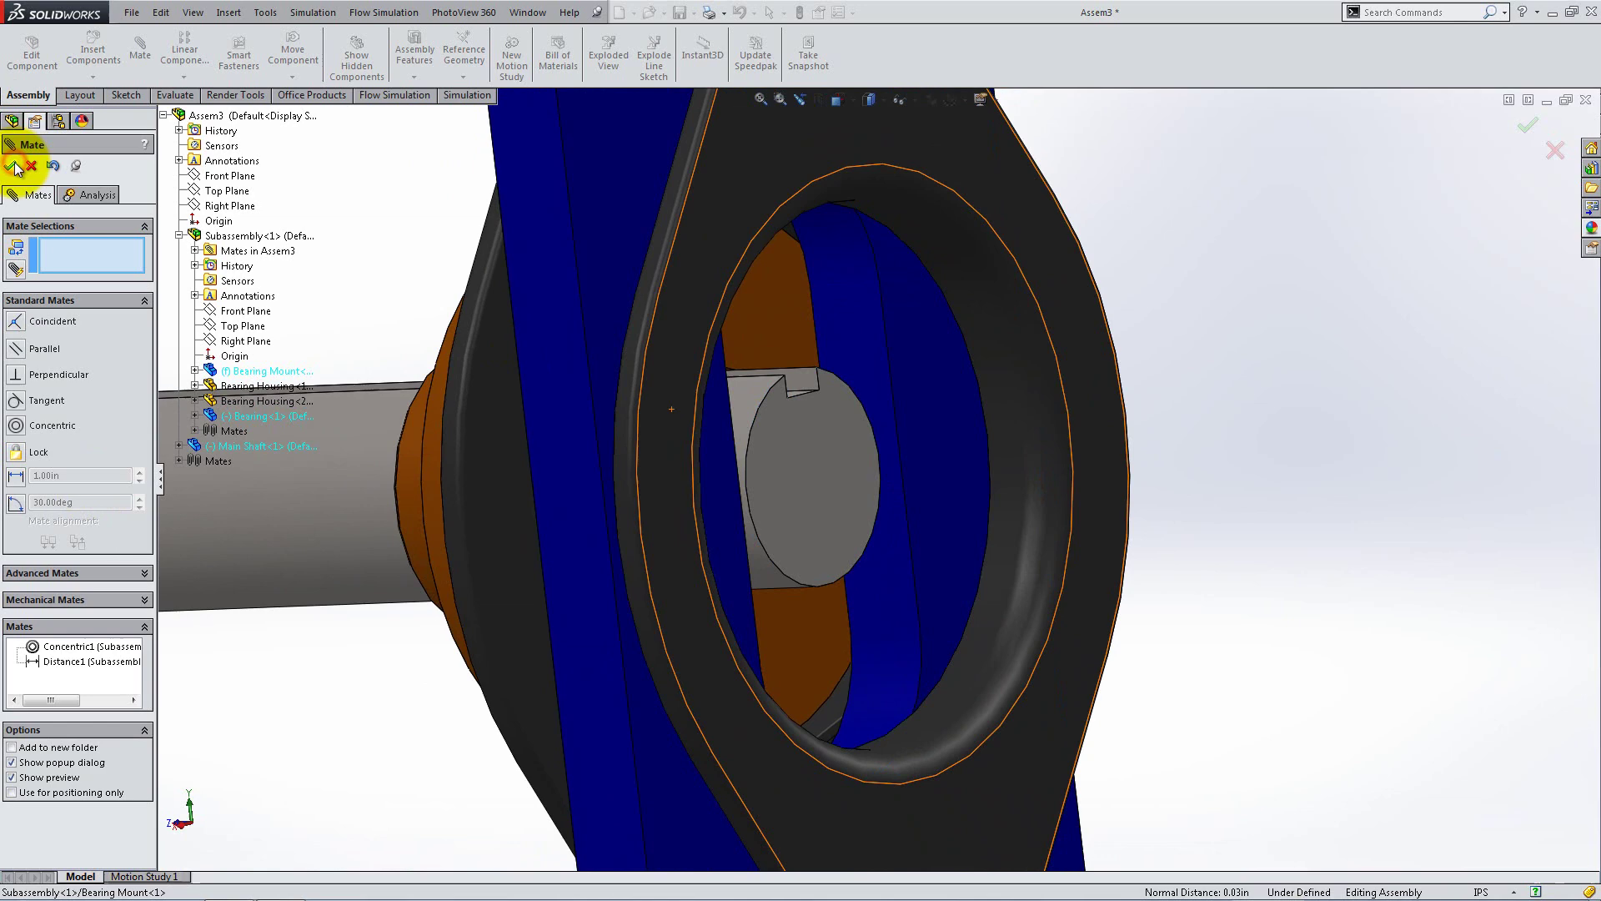
left_click(14, 167)
key("space")
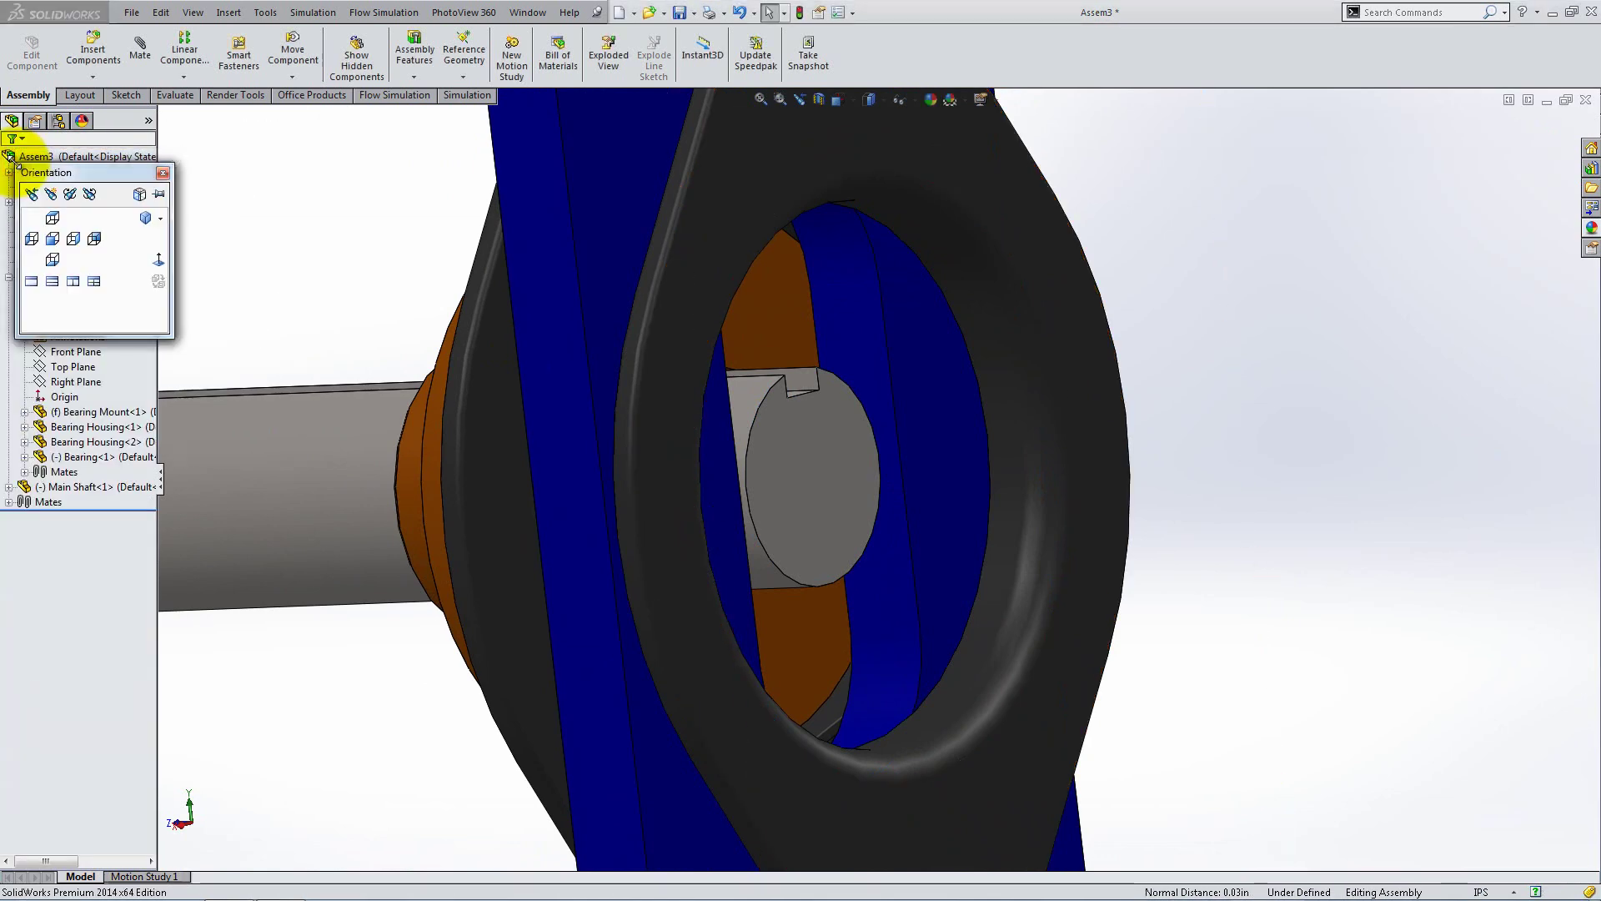
- Switch to isometric view and place a Shaft Bracket near the shaft's free end
left_click(149, 217)
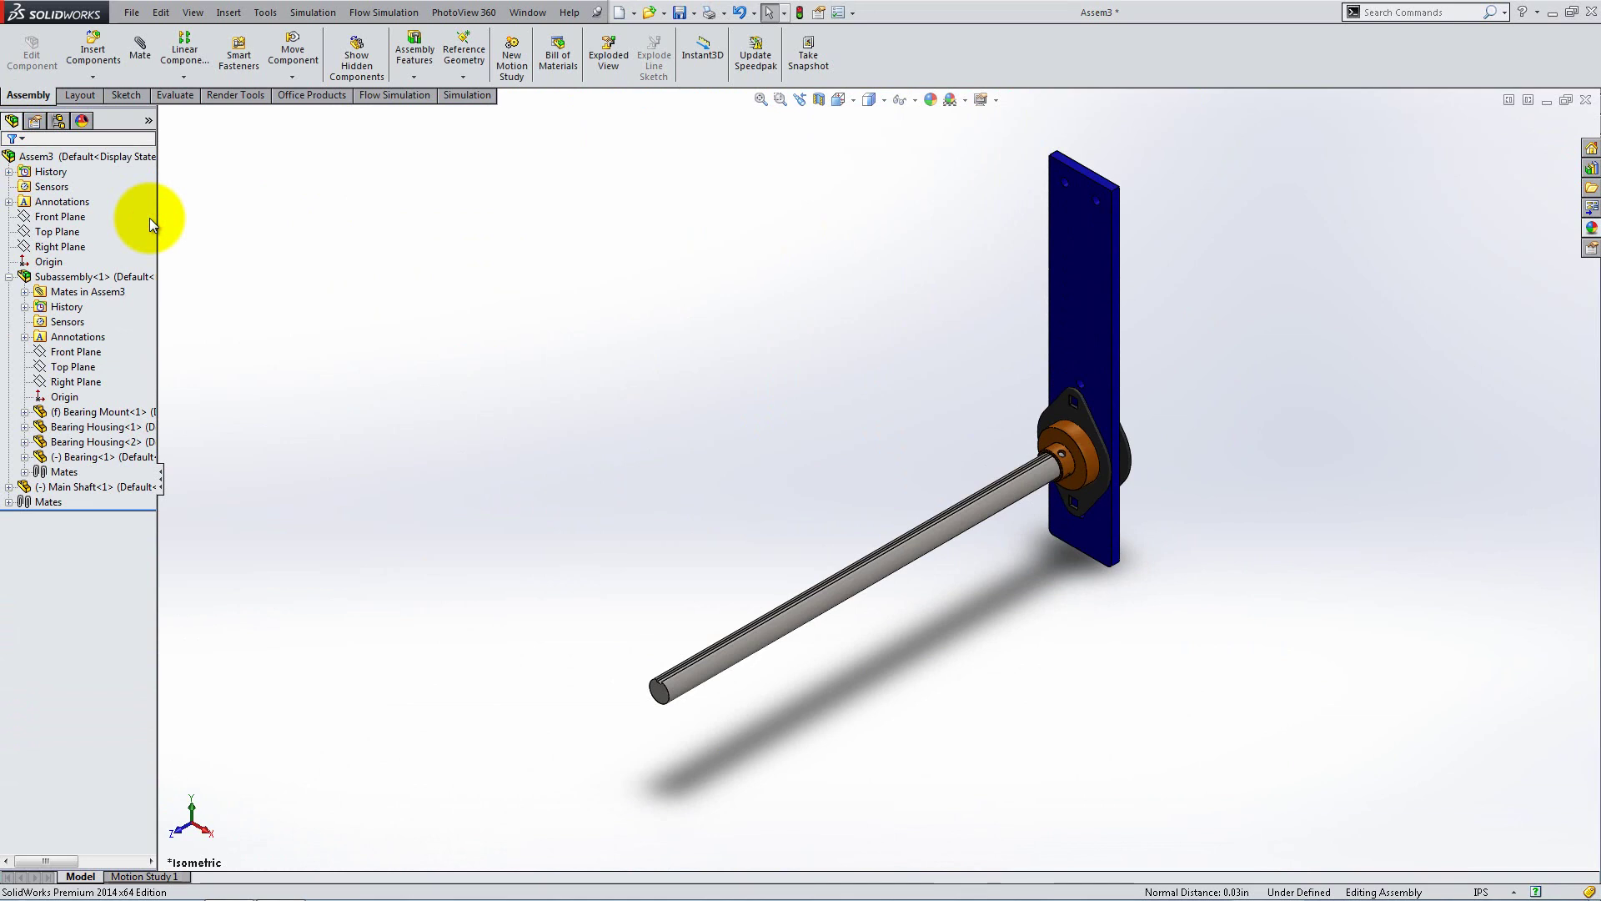
left_click(93, 52)
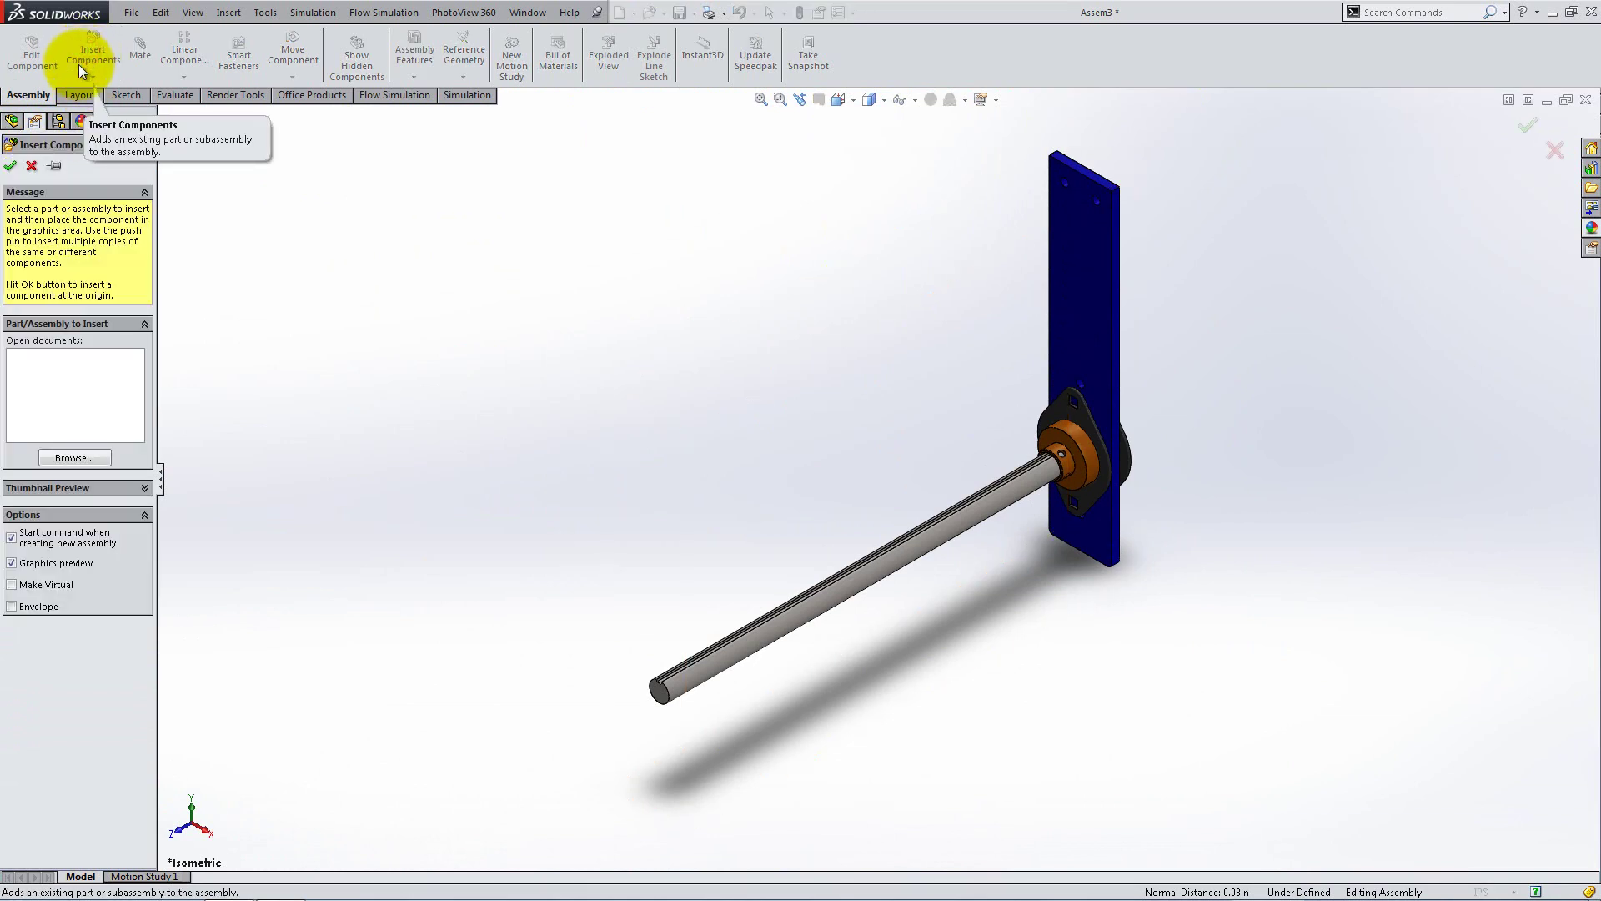
left_click(74, 457)
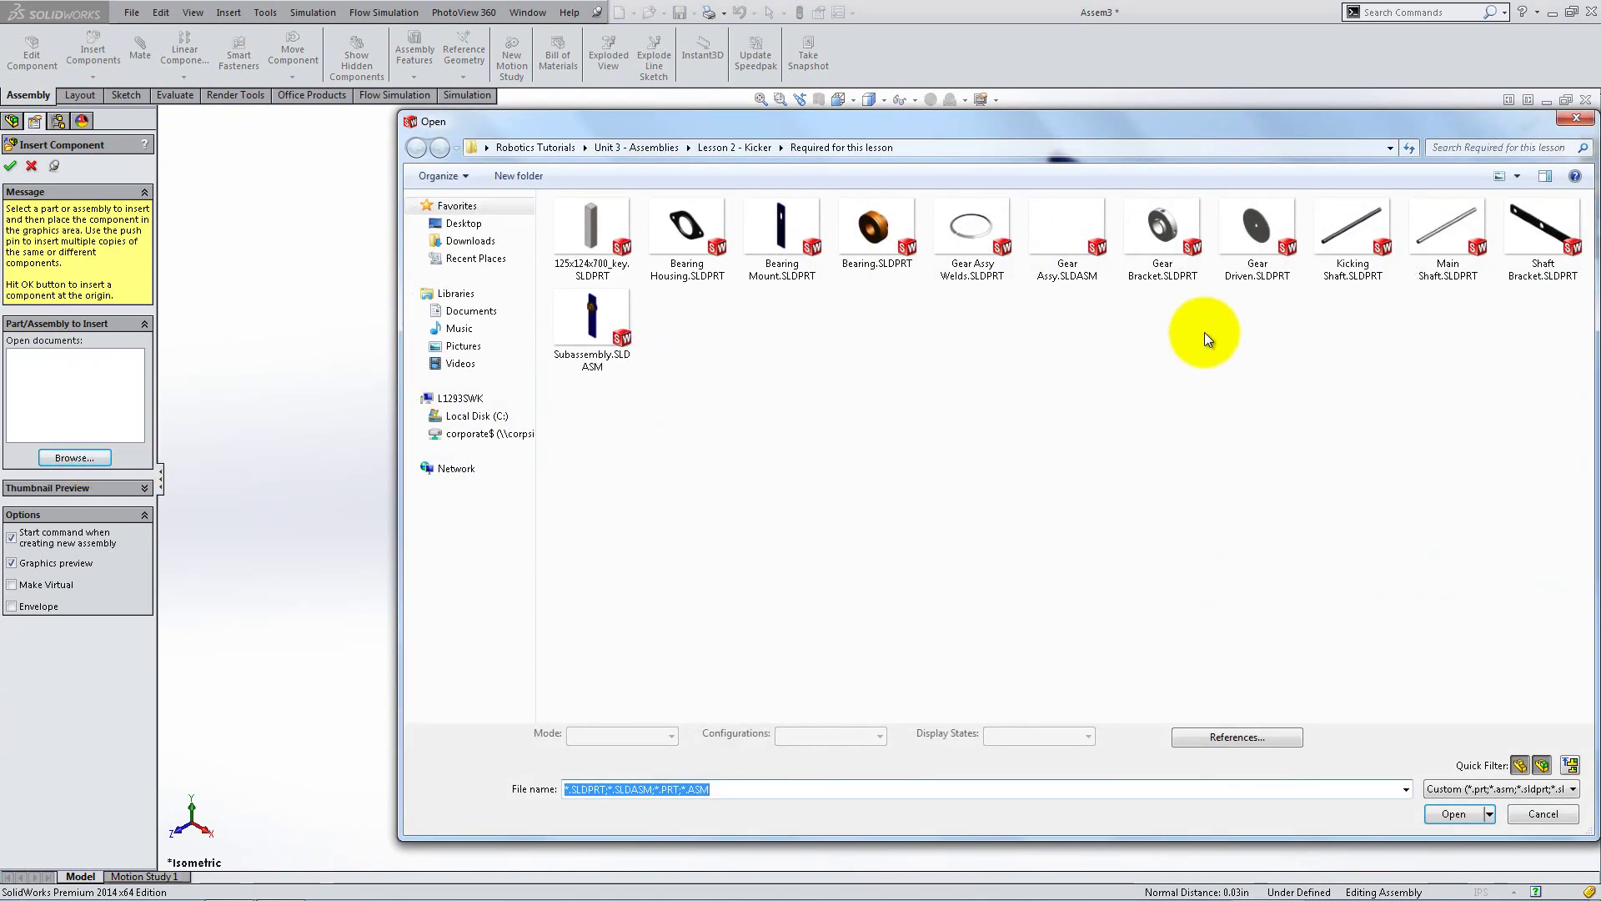
double_click(1519, 267)
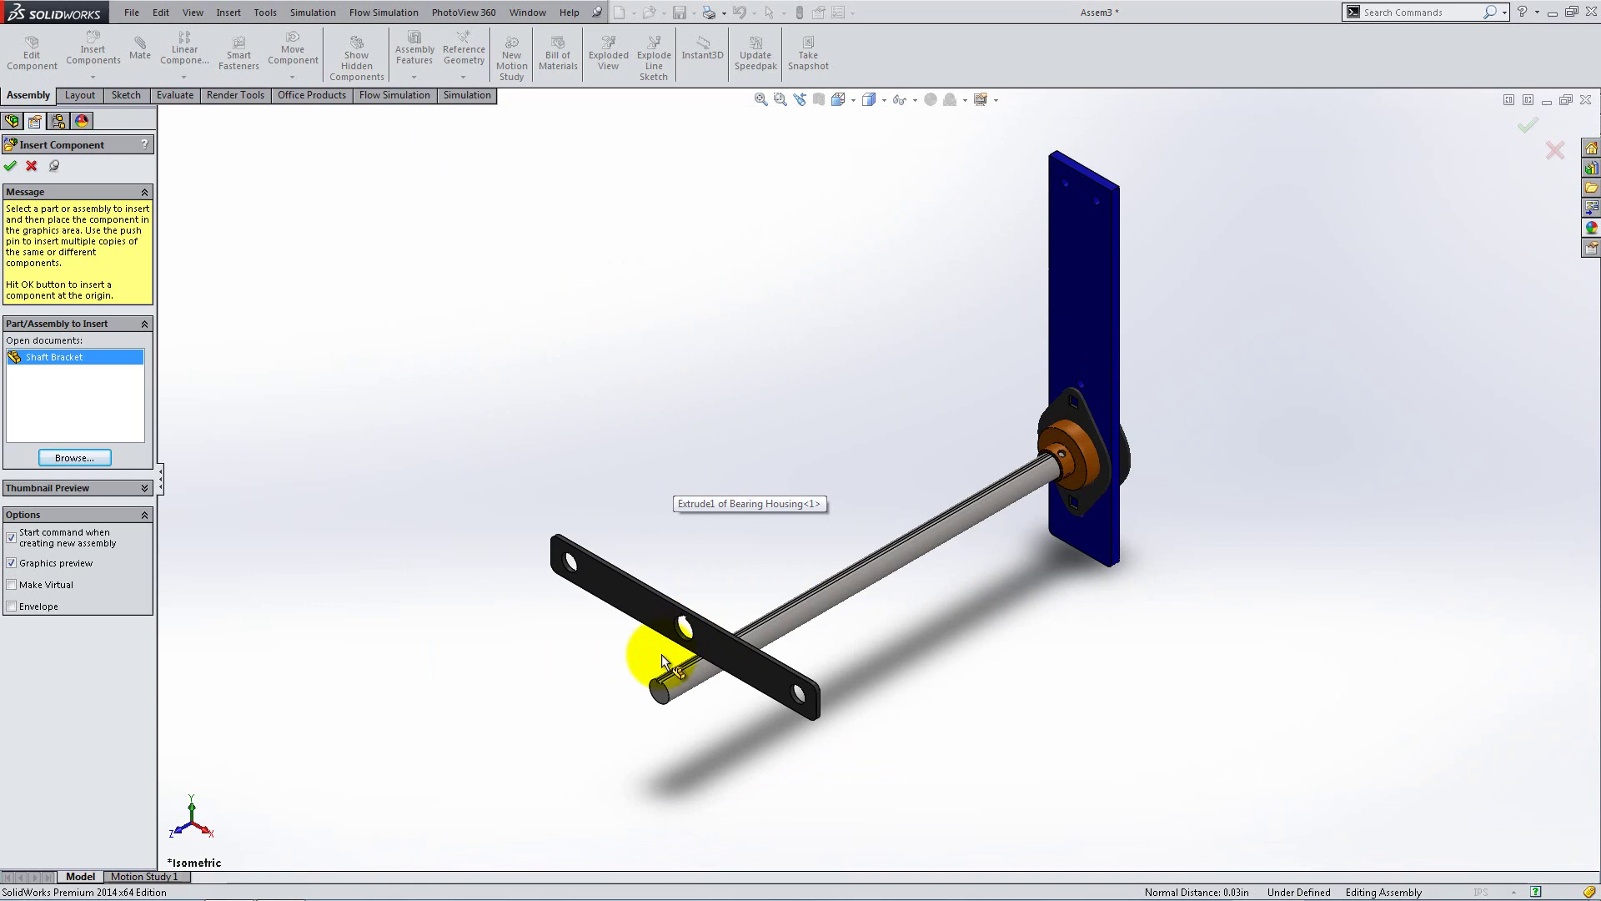
left_click(716, 634)
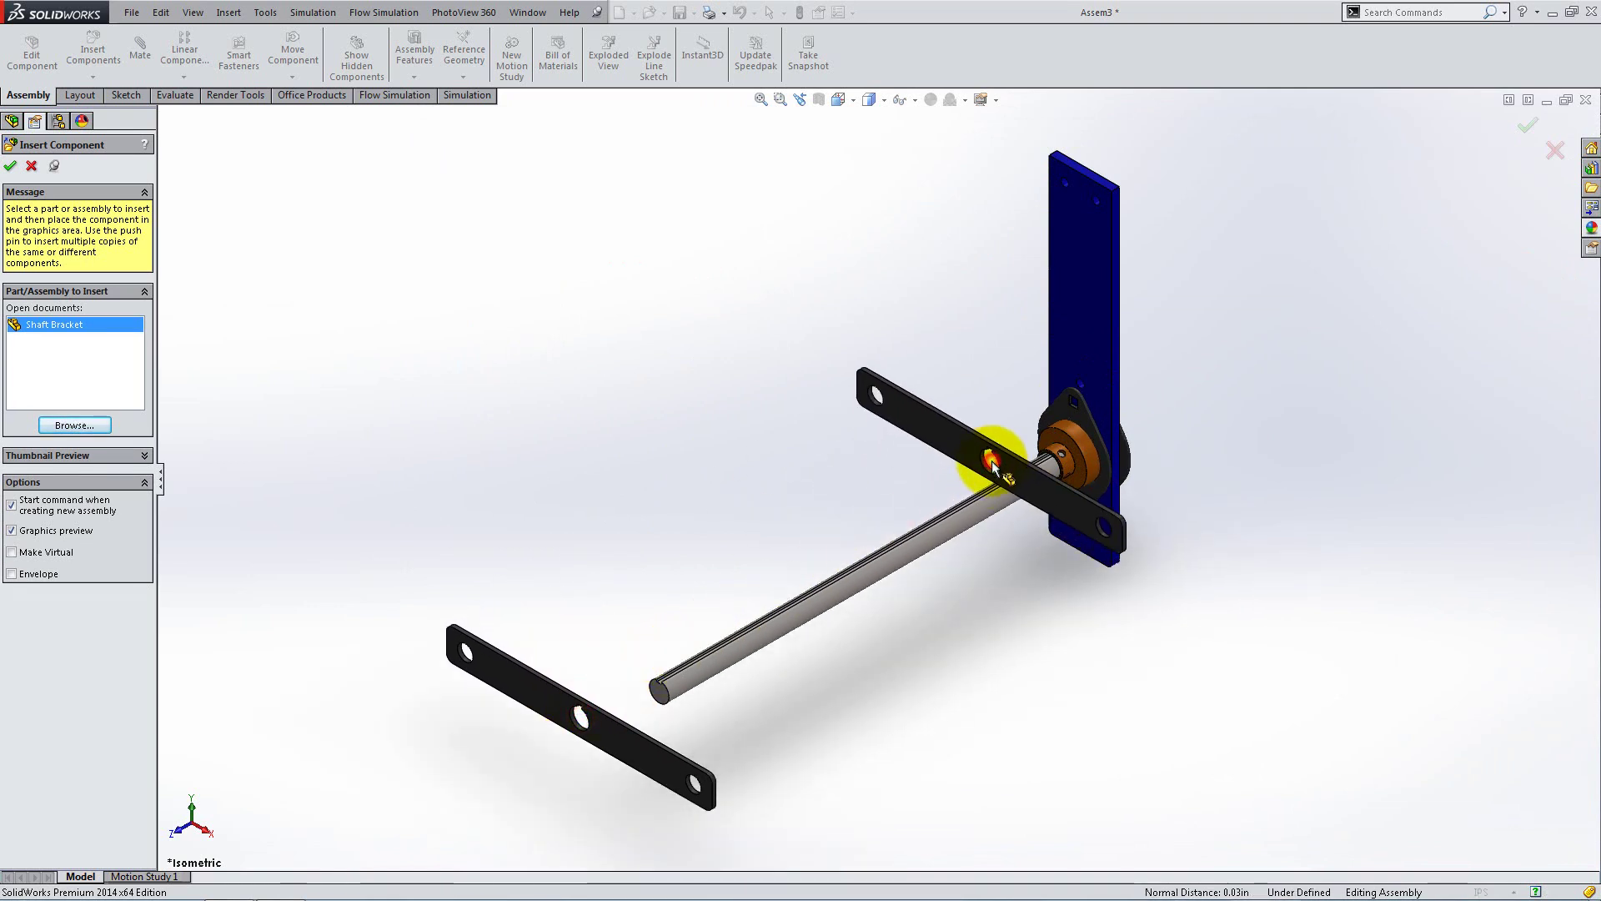
- Place two Kicking Shafts, one at upper left and one at lower right
left_click(93, 422)
double_click(1336, 243)
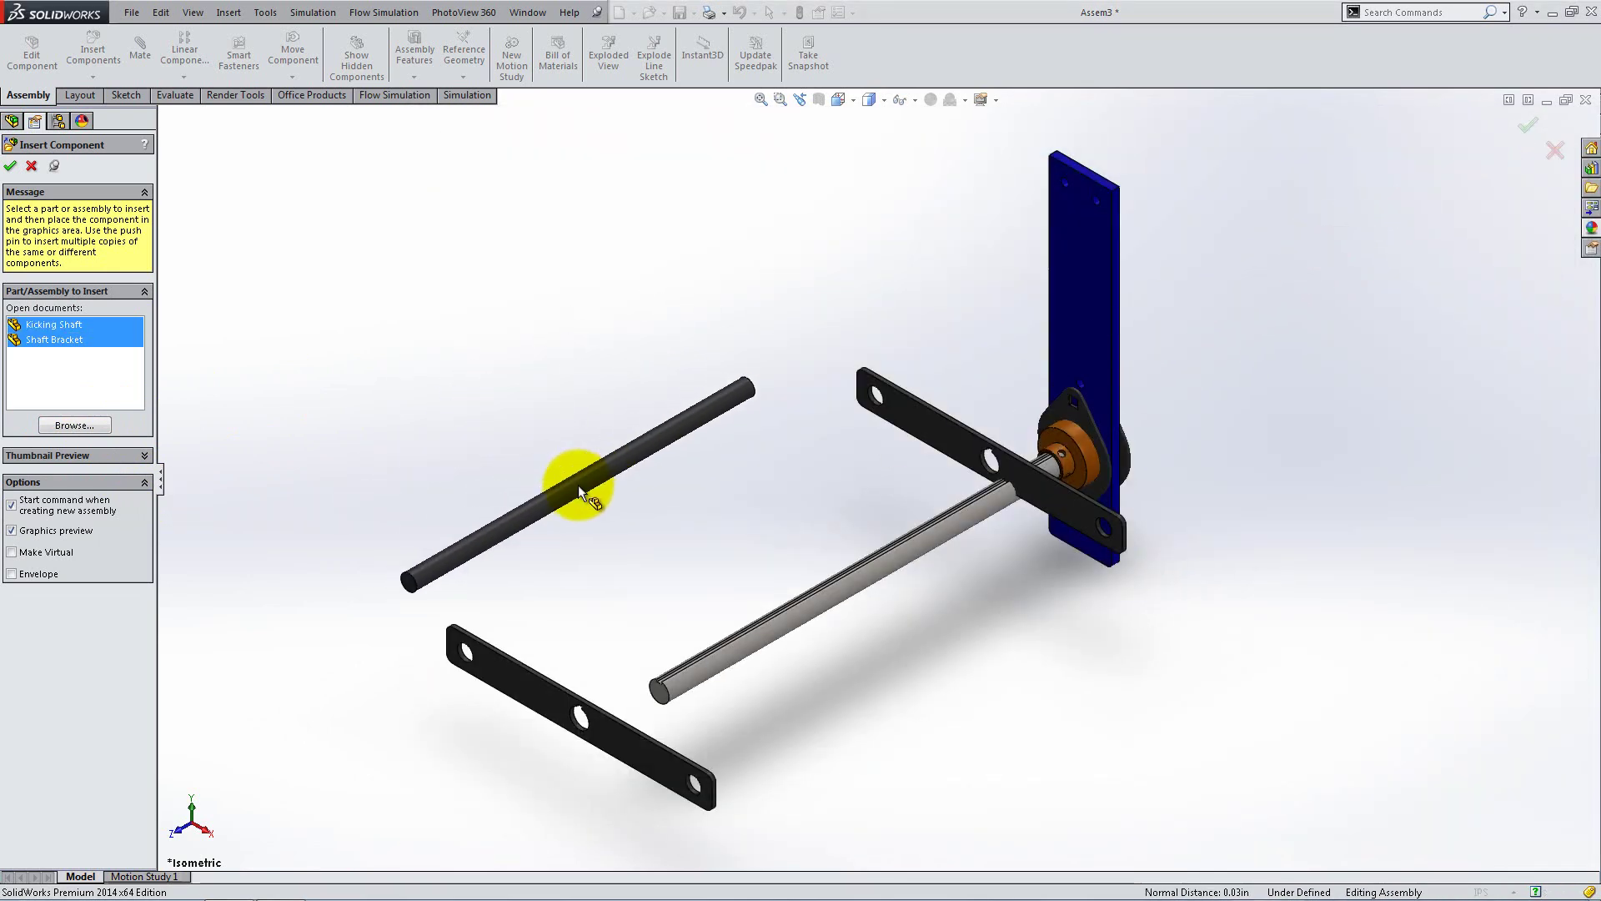
left_click(578, 484)
left_click(989, 702)
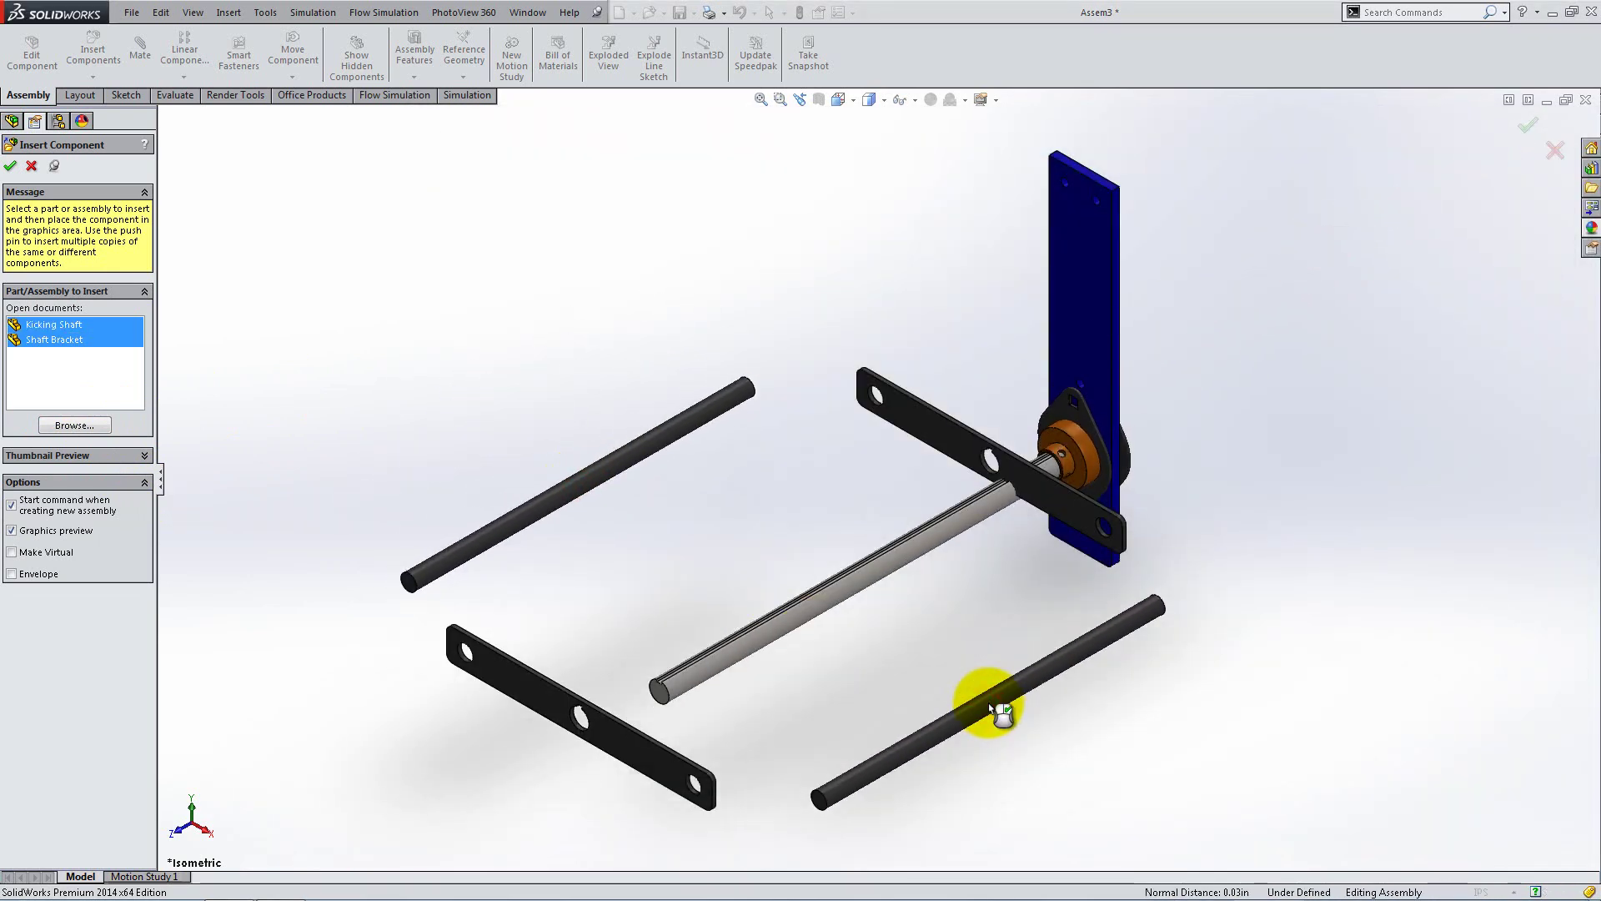
left_click(10, 166)
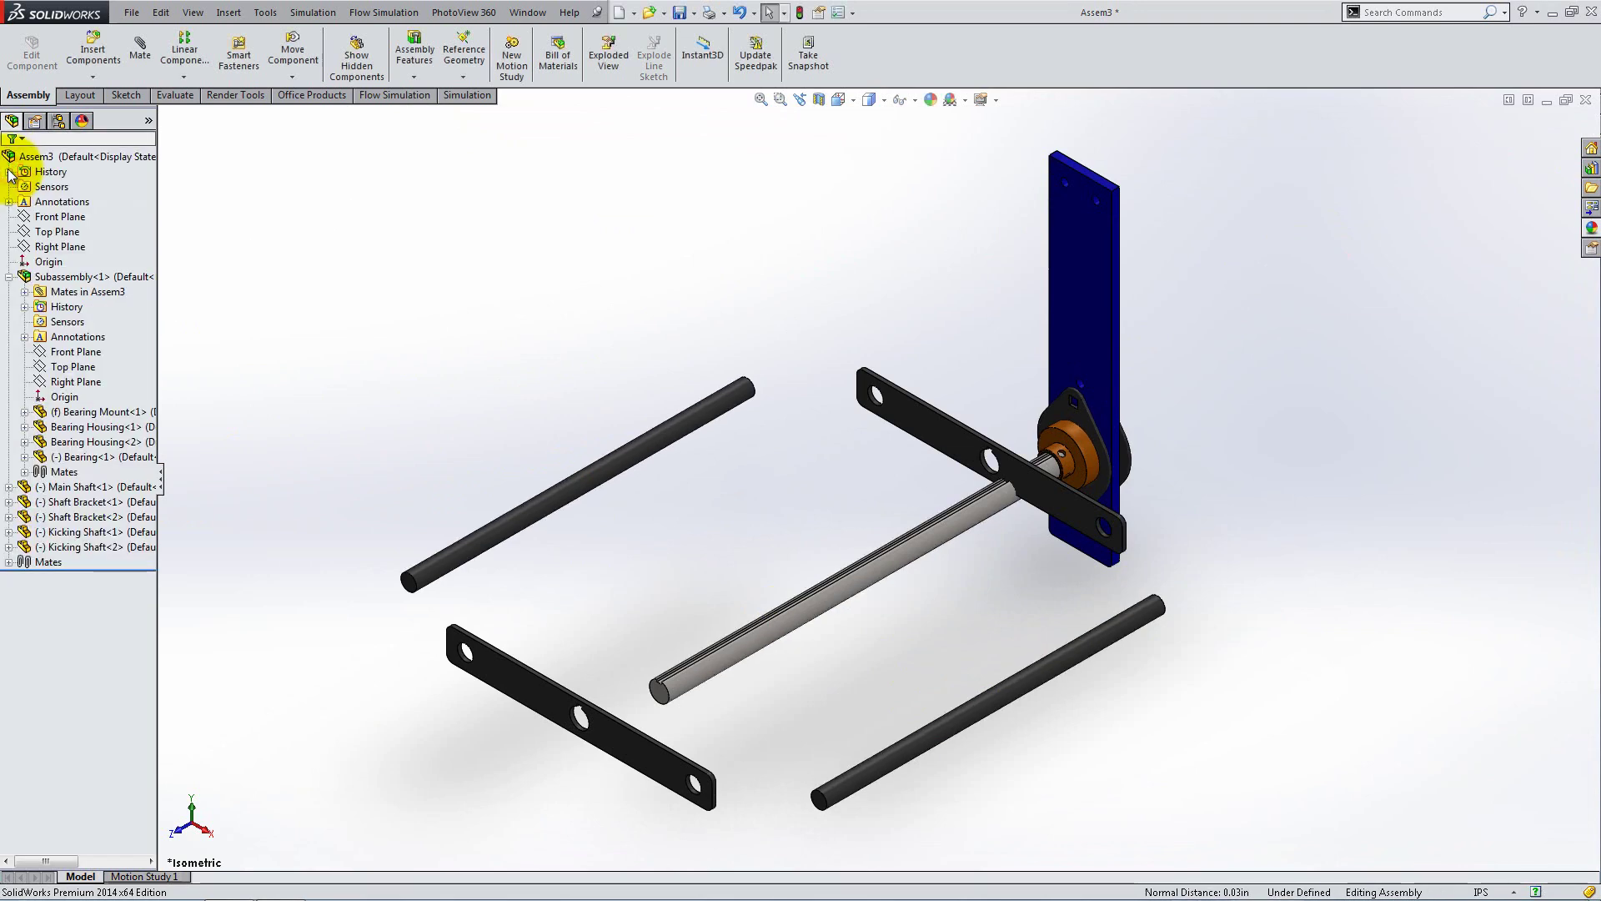
- Mate the Shaft Bracket's centre hole concentric with the main shaft
left_click(133, 47)
scroll(958, 486, "down", 5)
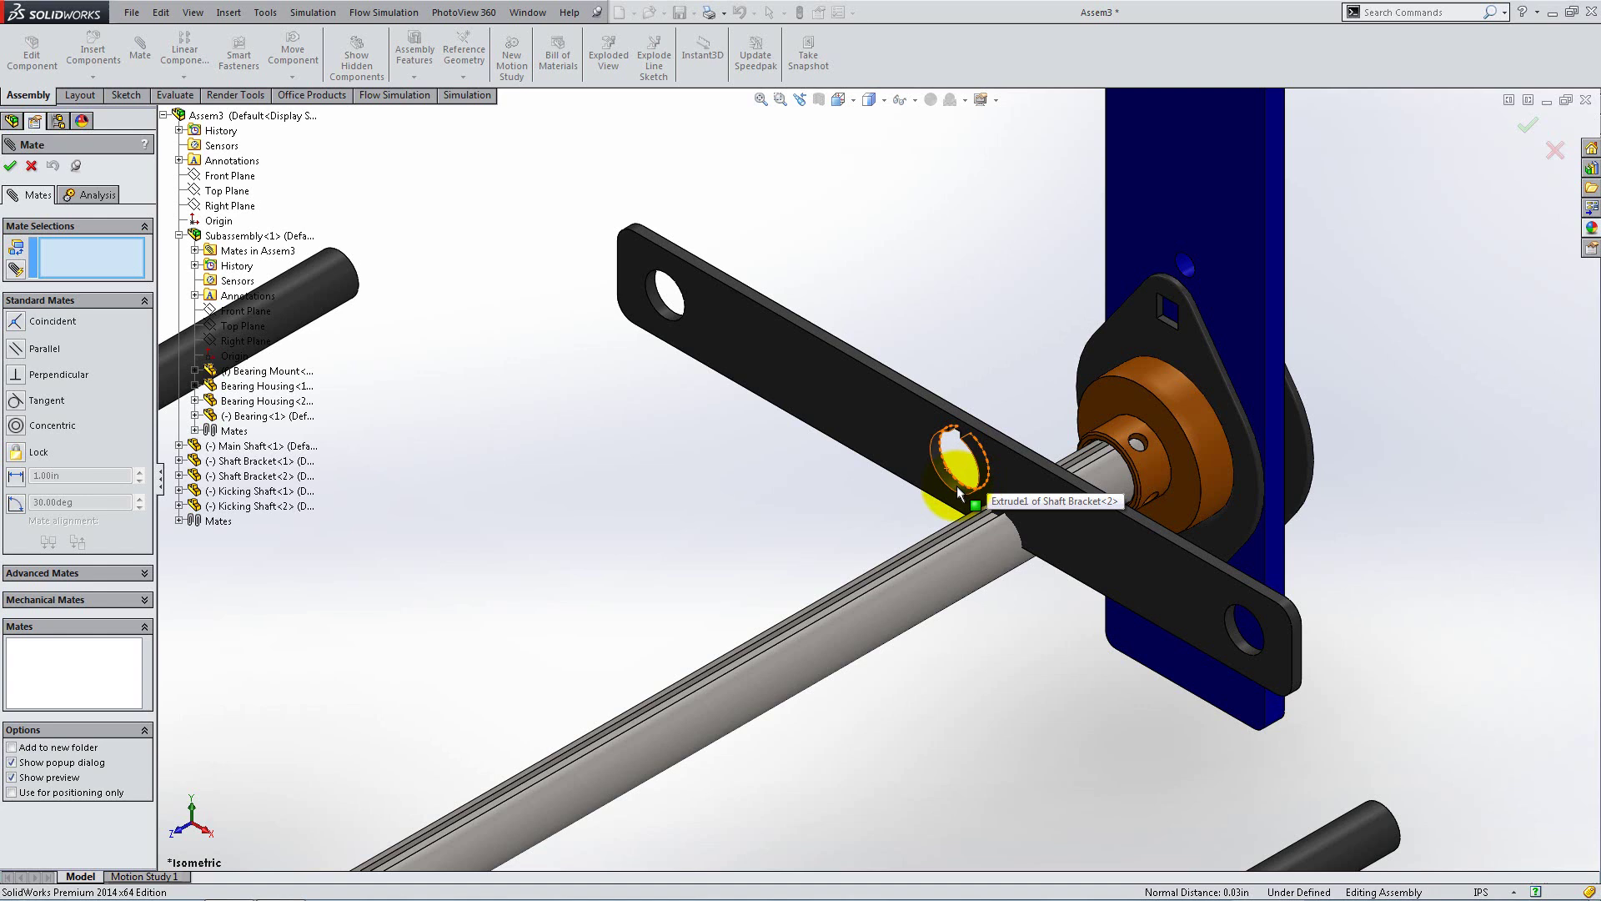
left_click(956, 484)
left_click(981, 564)
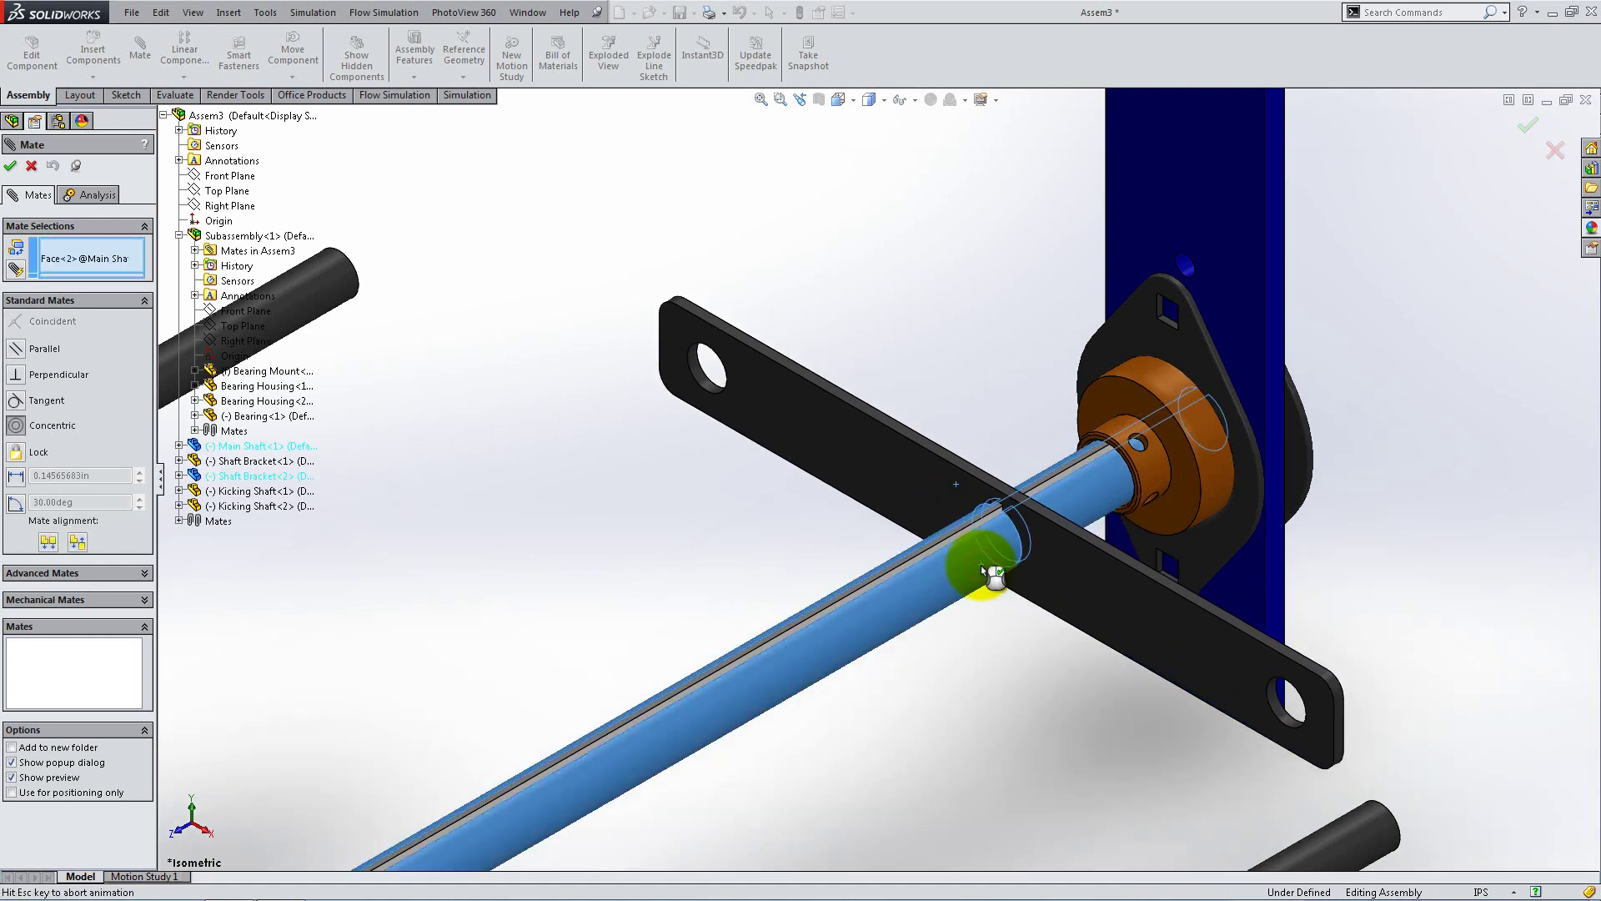
left_click(1189, 591)
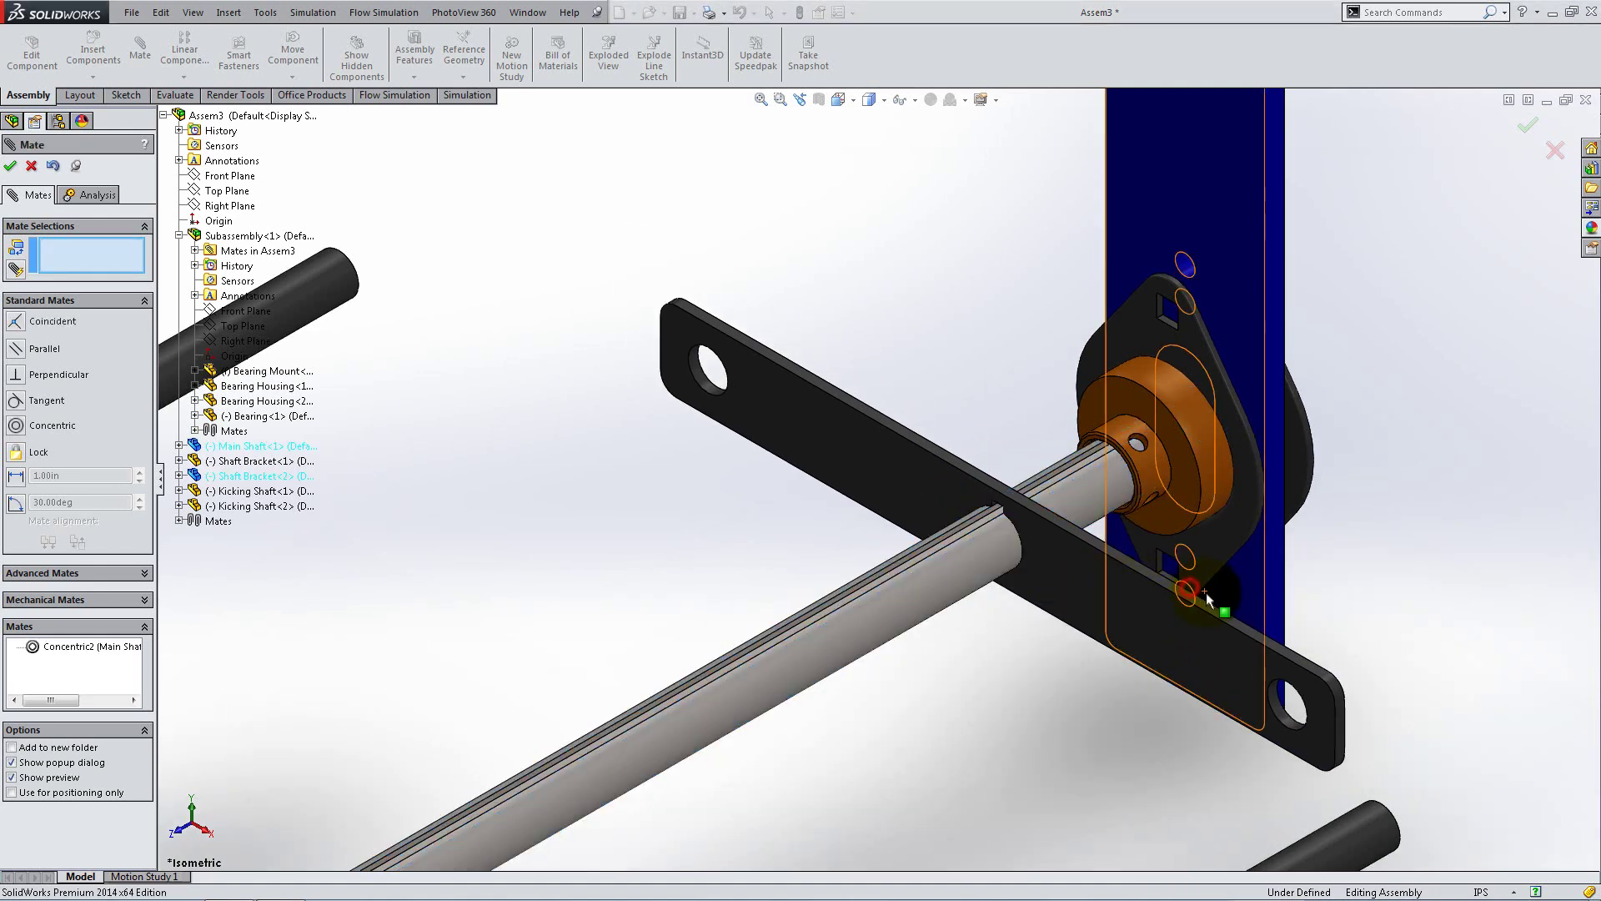
- Mate both Kicking Shafts concentric with the bracket's two end holes
left_click(1288, 718)
left_click(1346, 840)
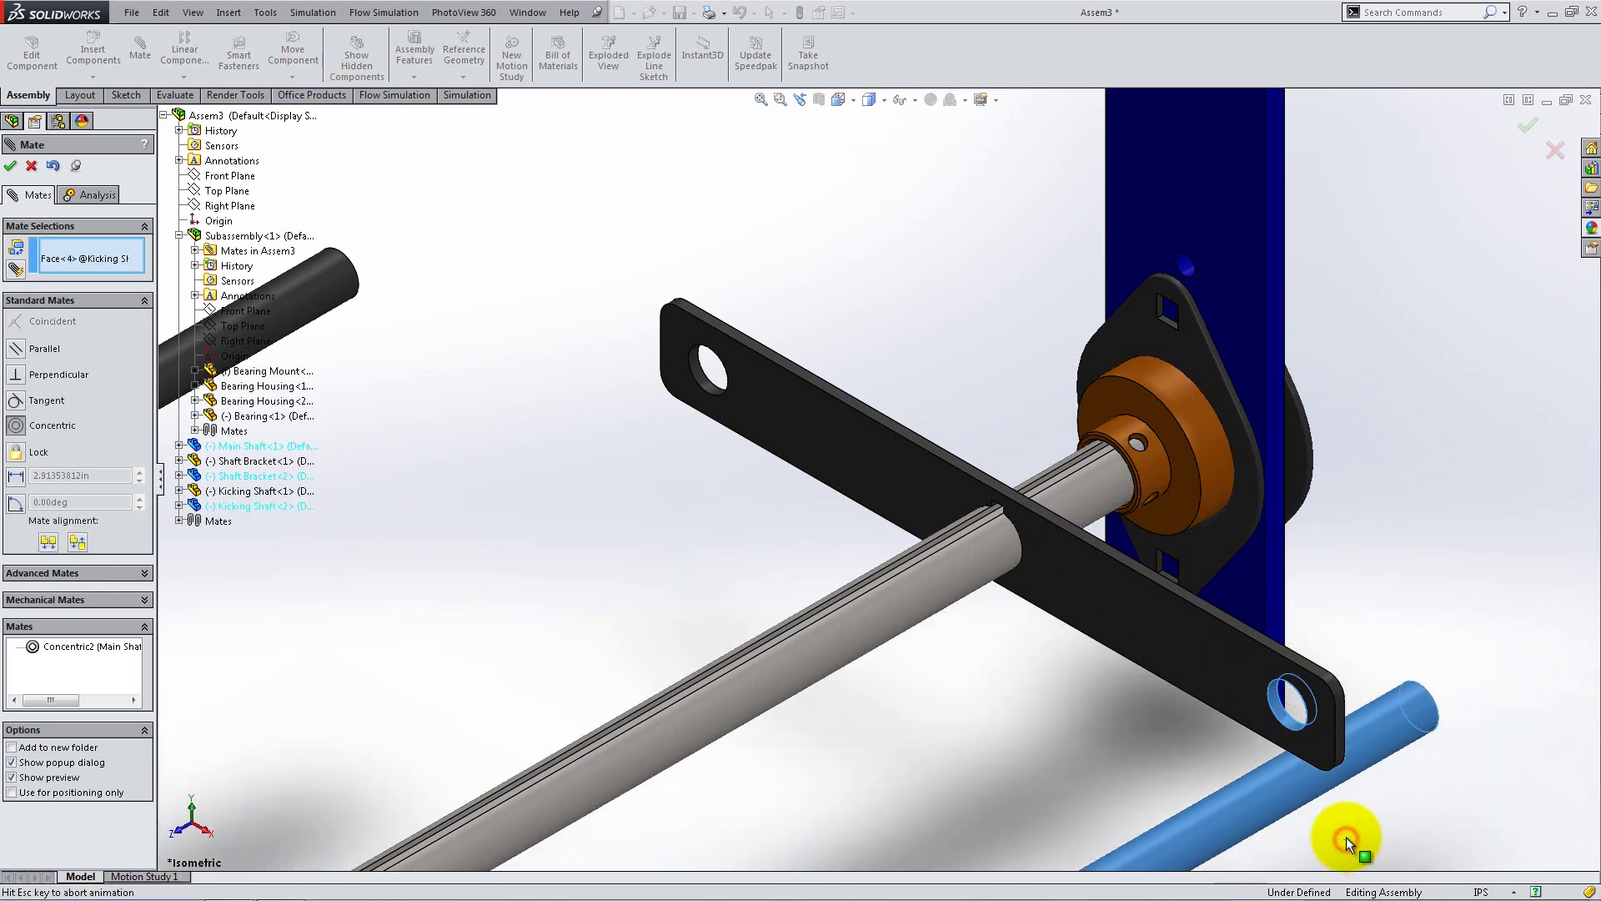
left_click(1555, 830)
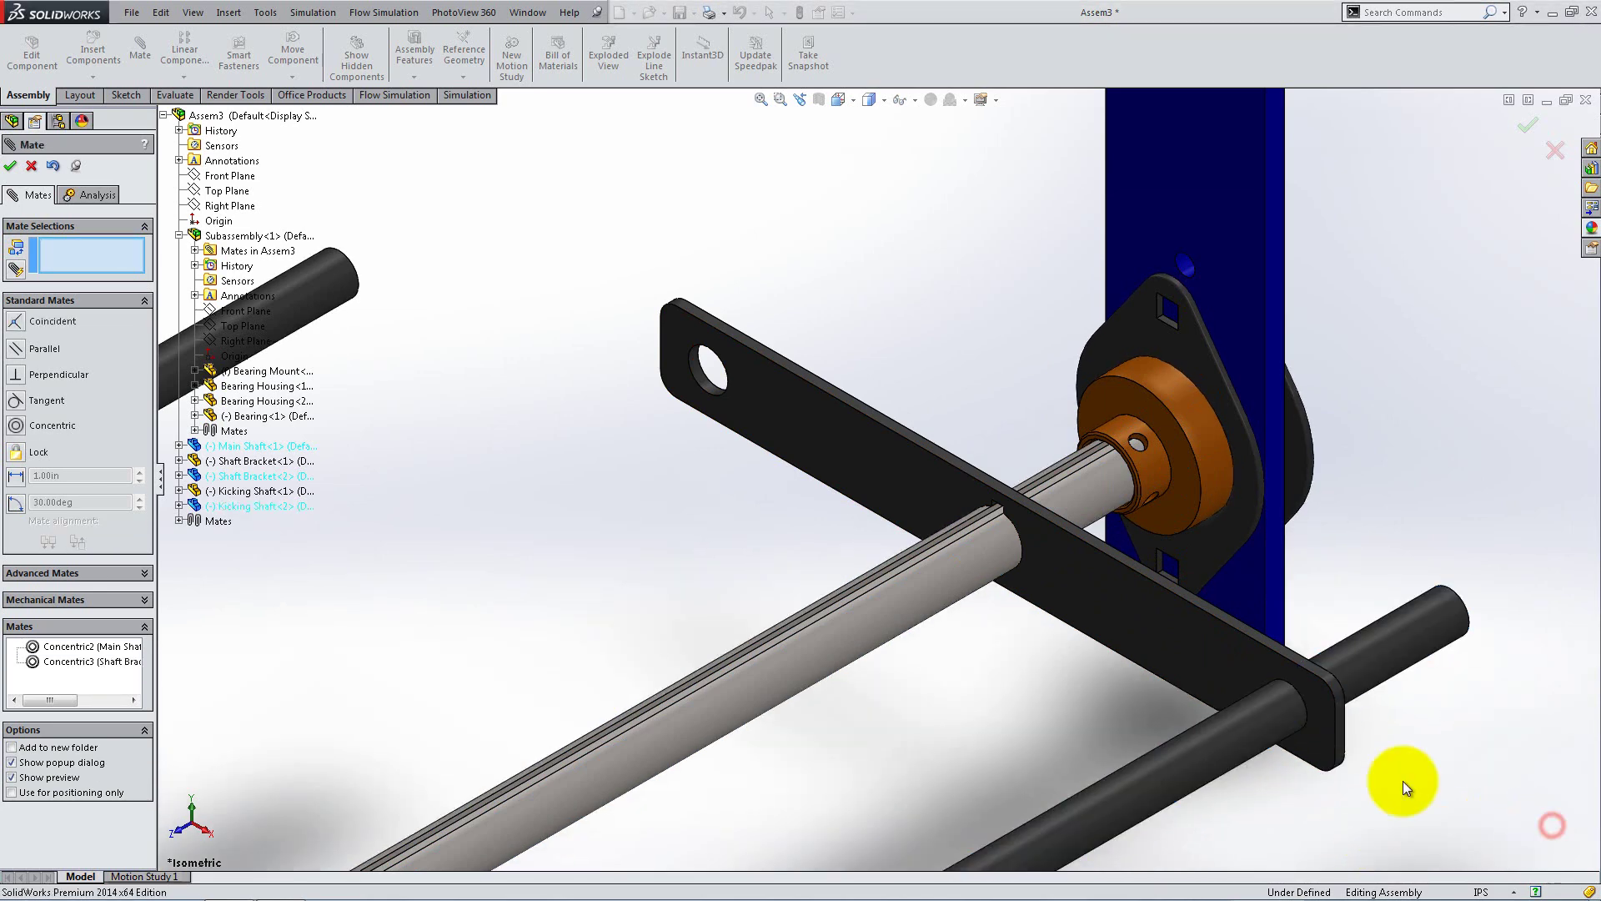
left_click(707, 387)
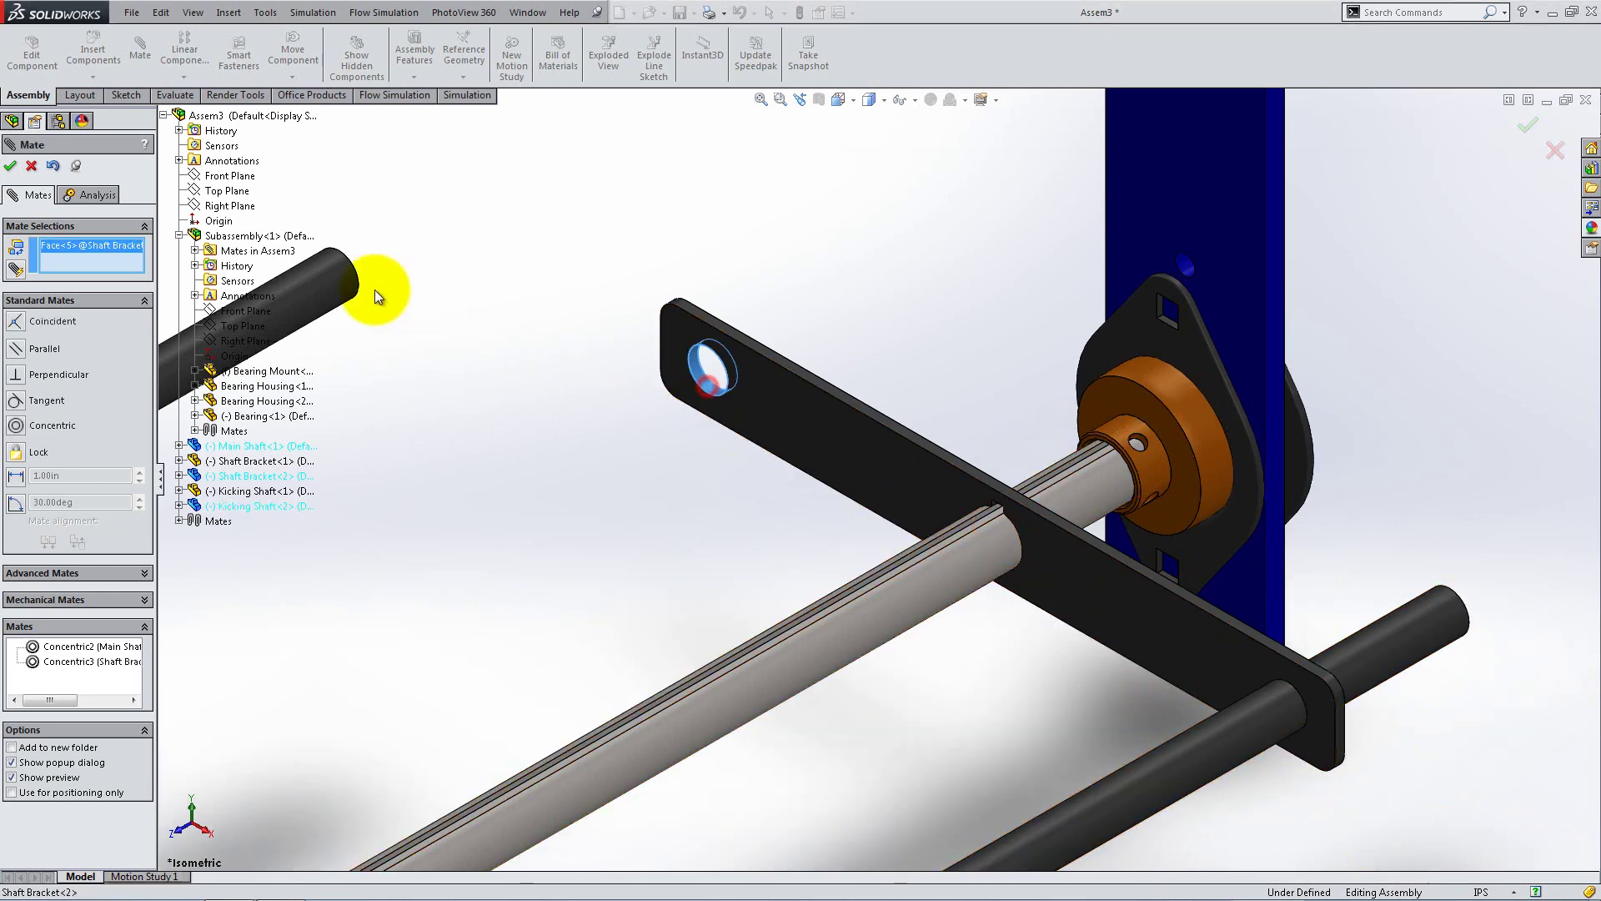
left_click(347, 287)
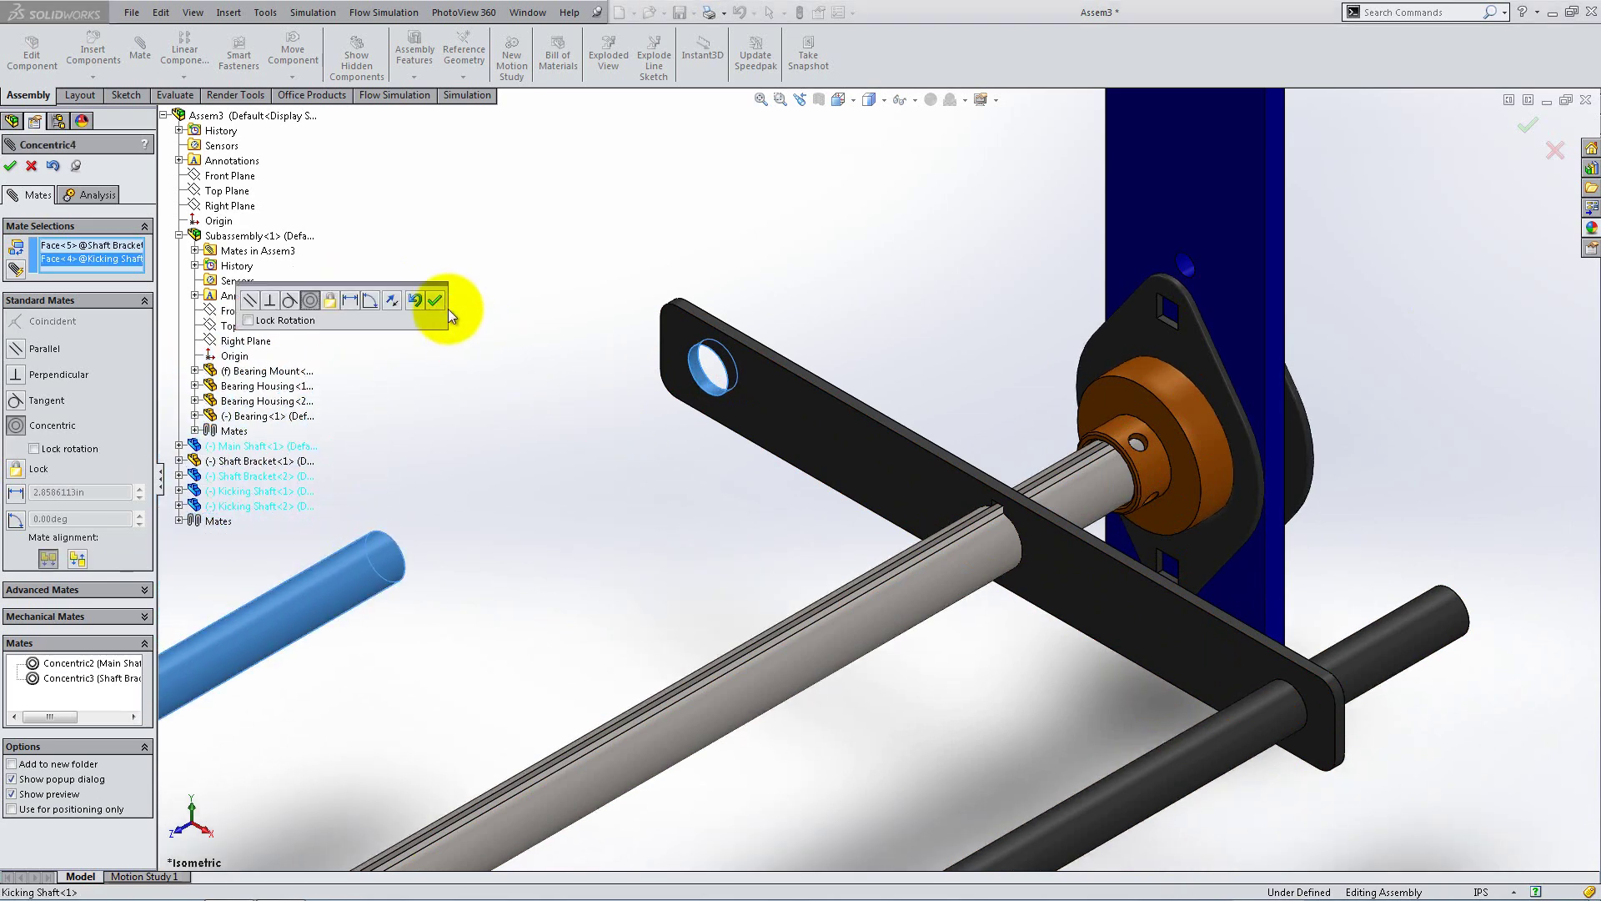
left_click(438, 301)
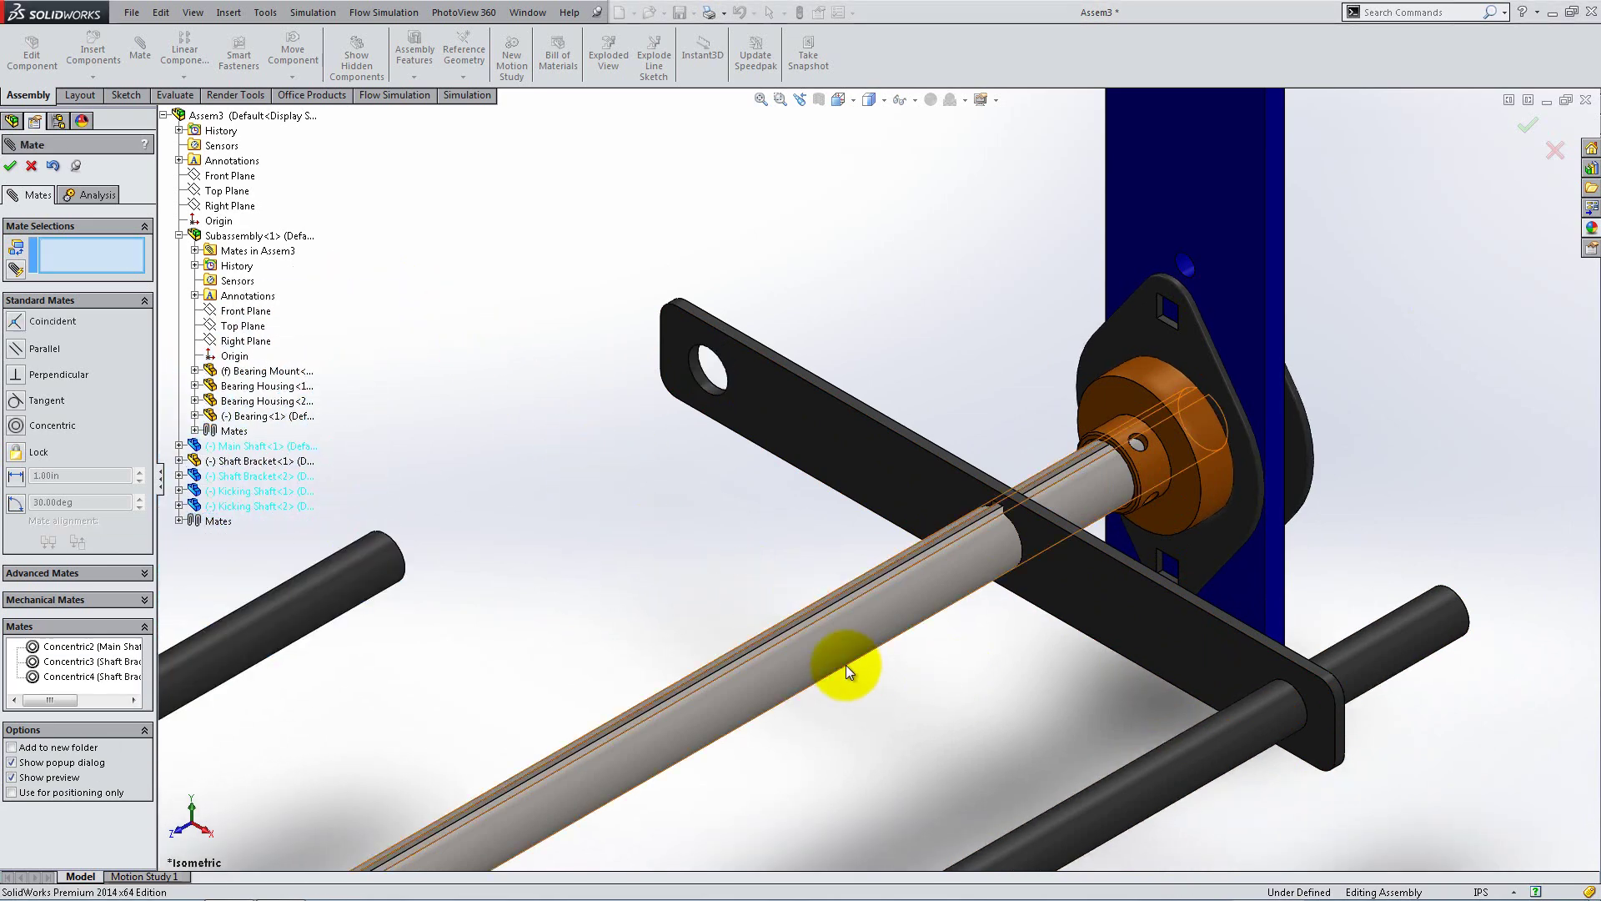
- Make the kicking shaft's end face coincident with the bracket face
middle_click_drag(843, 661, 963, 719)
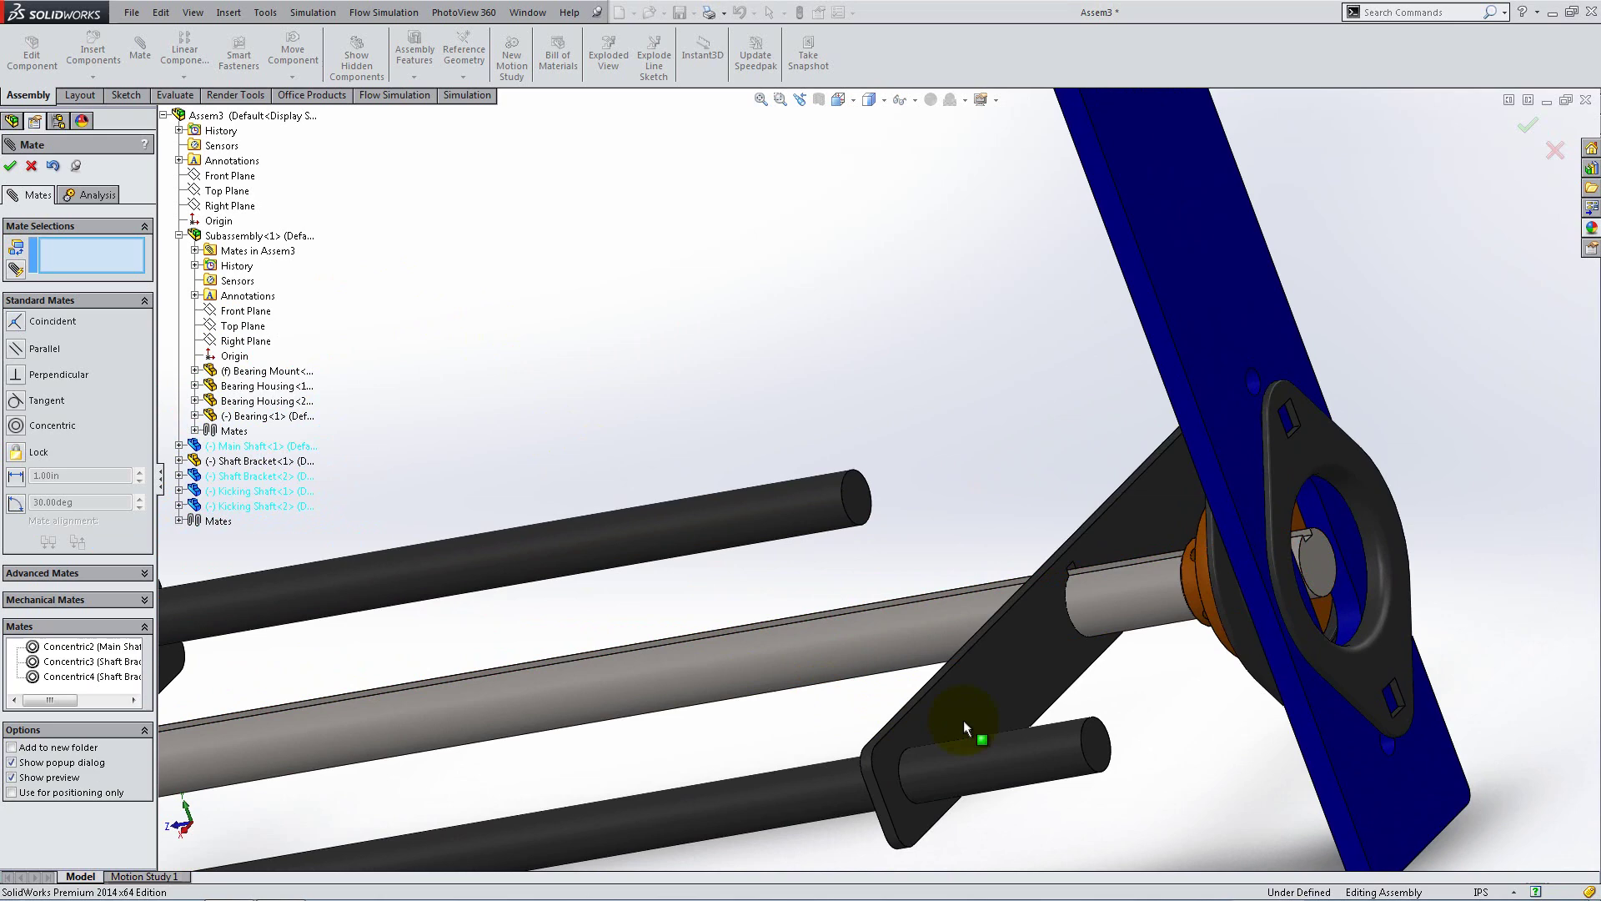
left_click(1096, 747)
left_click(1023, 694)
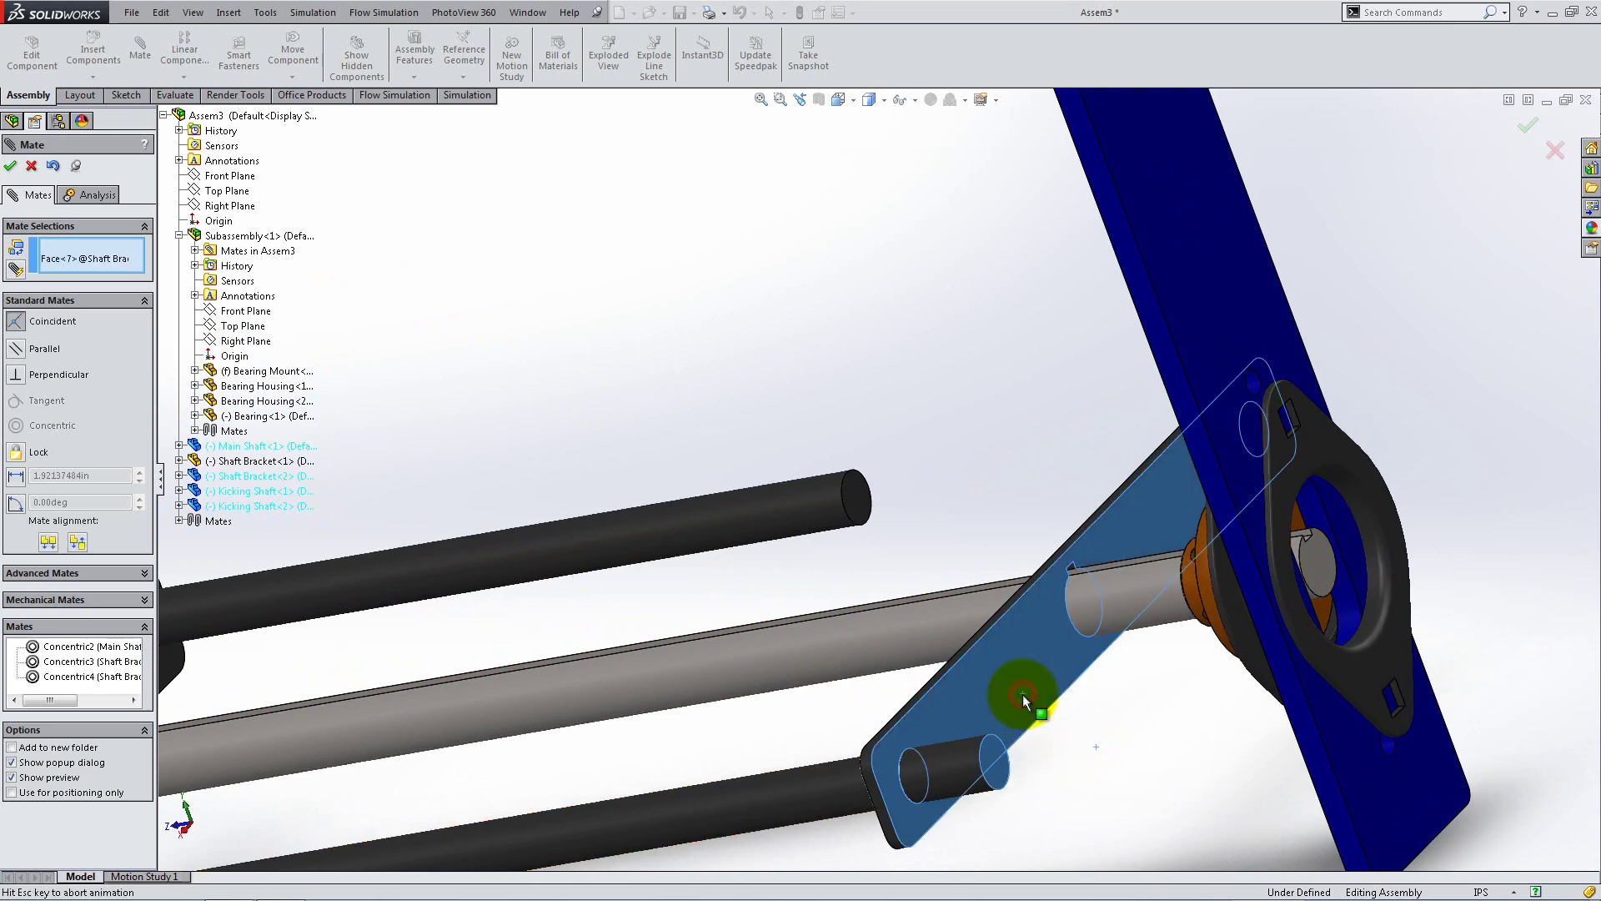
left_click(1168, 705)
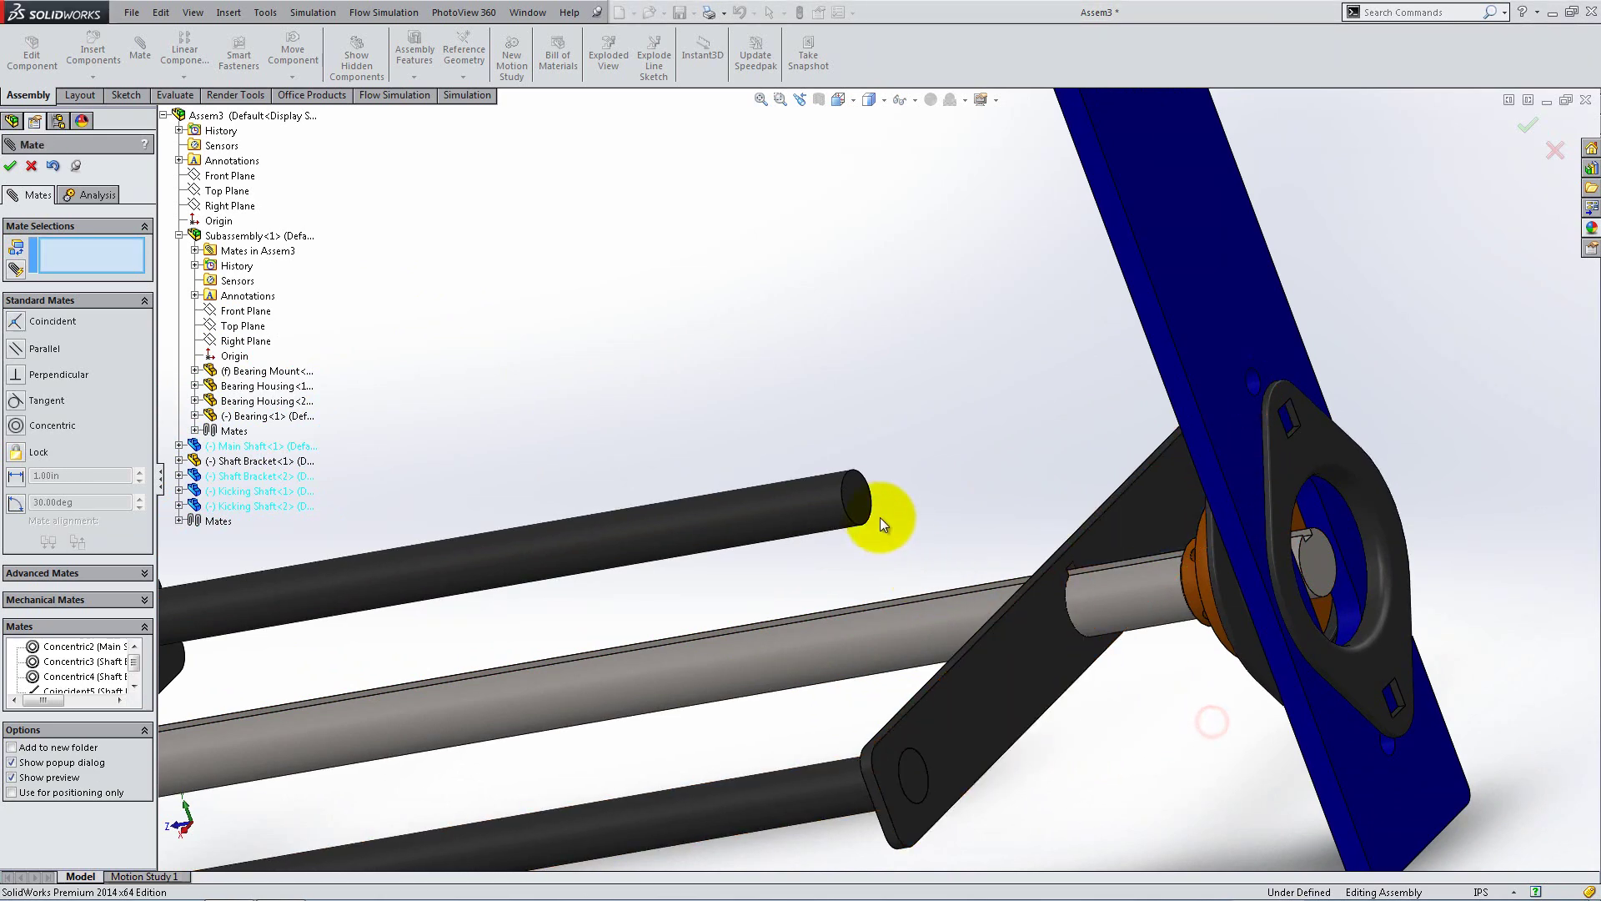
scroll(959, 508, "down", 3)
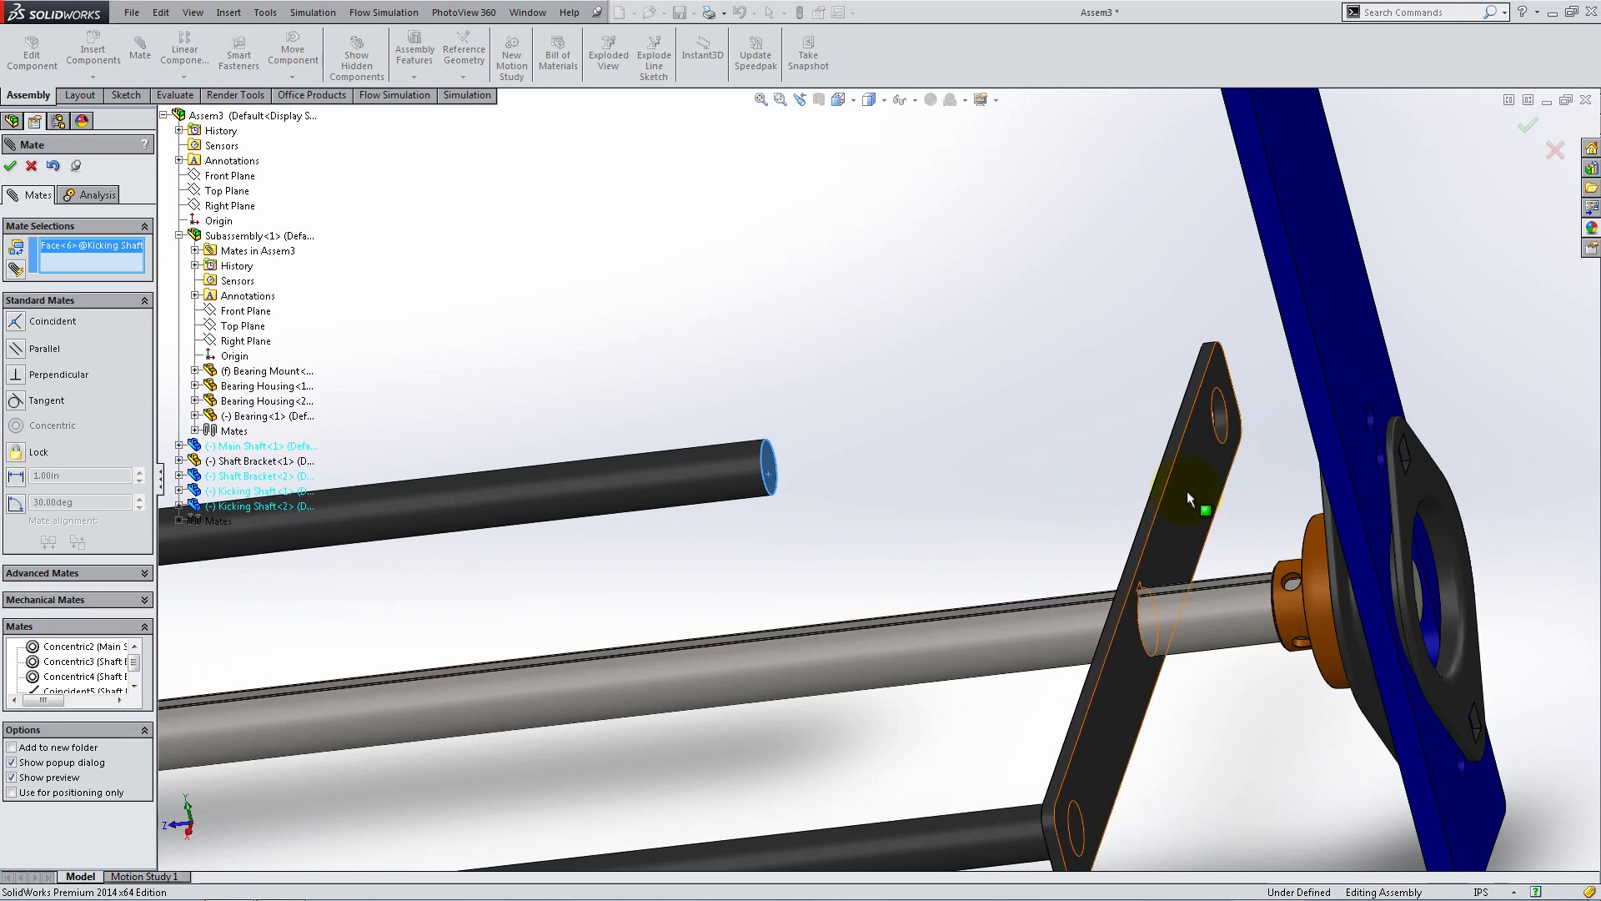
left_click(1188, 491)
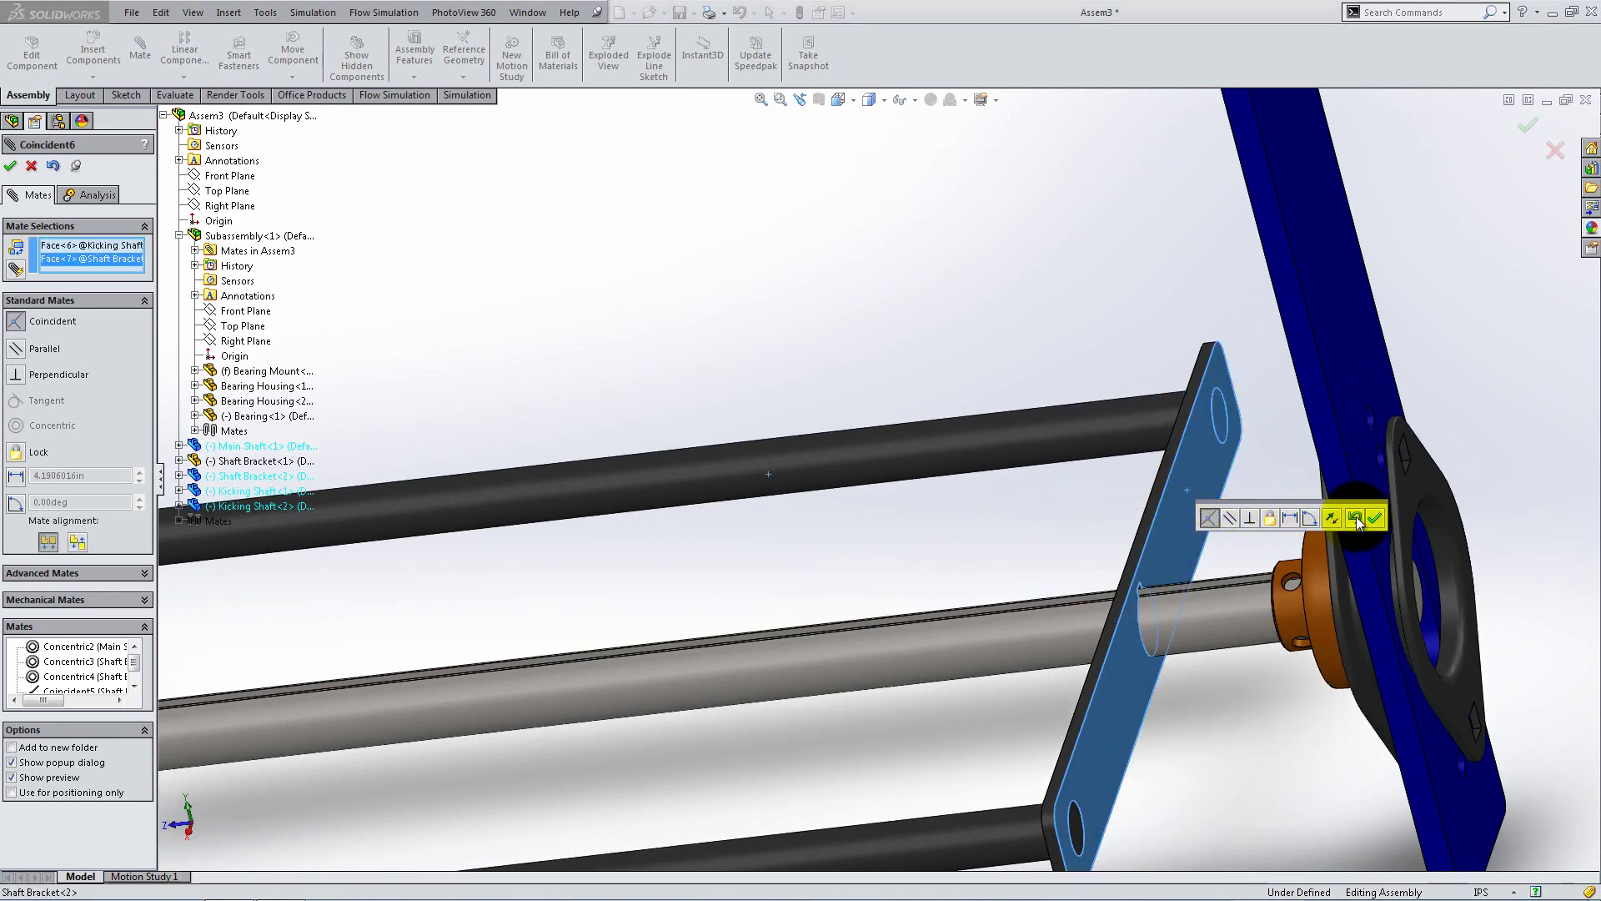
left_click(1372, 523)
- Mate the second bracket's centre and end holes concentric with the main and kicking shafts
scroll(815, 699, "up", 5)
middle_click_drag(816, 699, 772, 636)
scroll(427, 598, "down", 6)
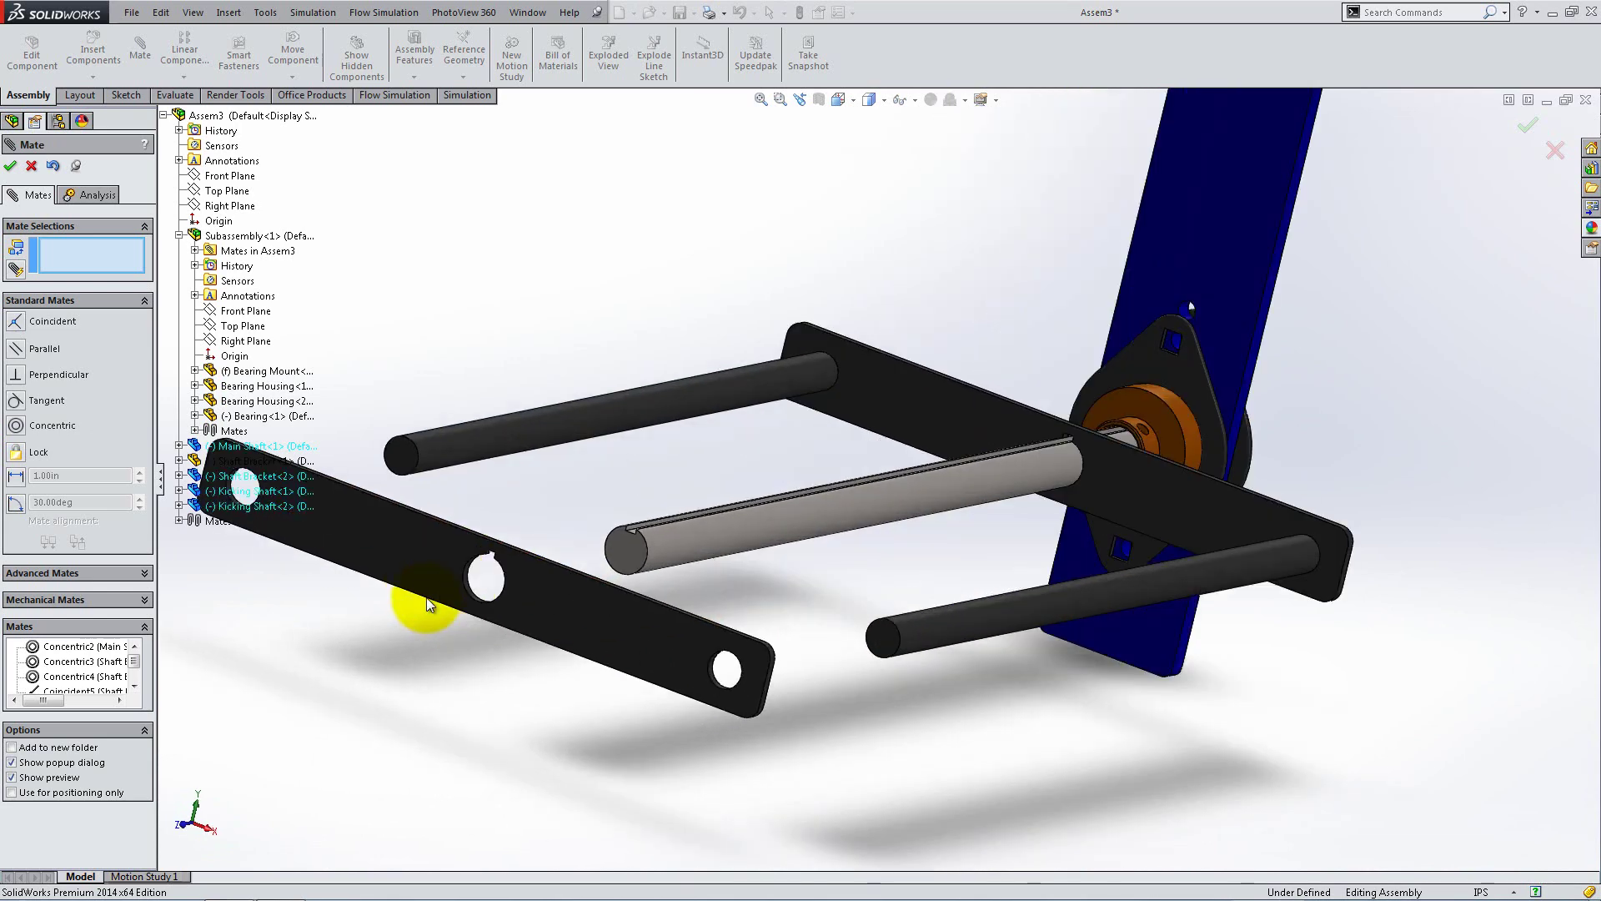
left_click(590, 575)
left_click(934, 489)
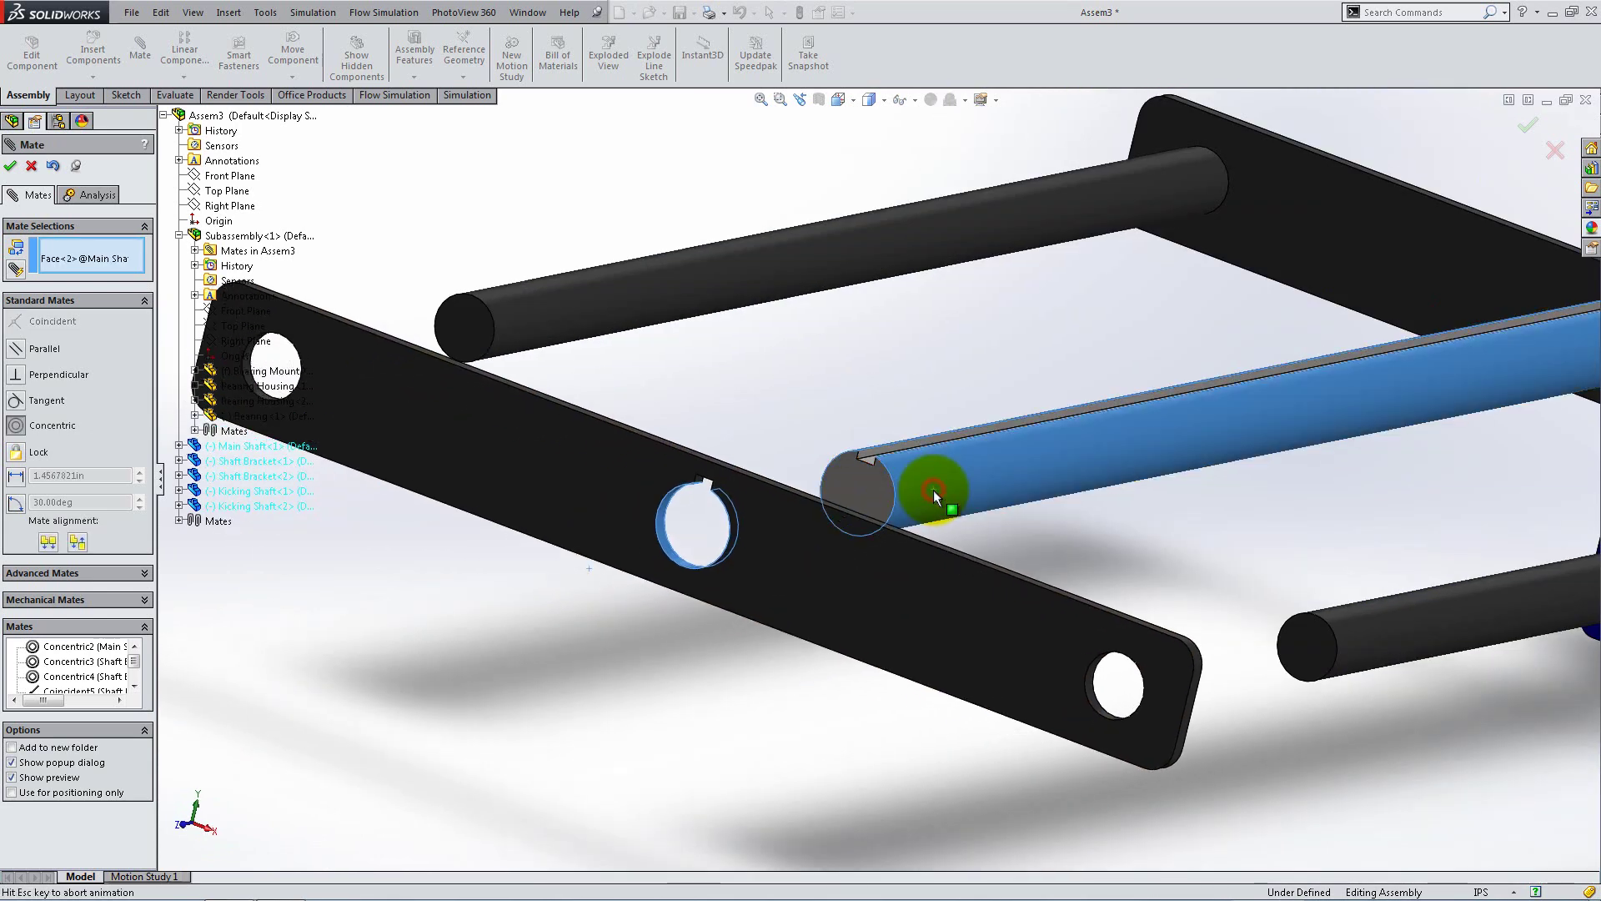
left_click(1141, 519)
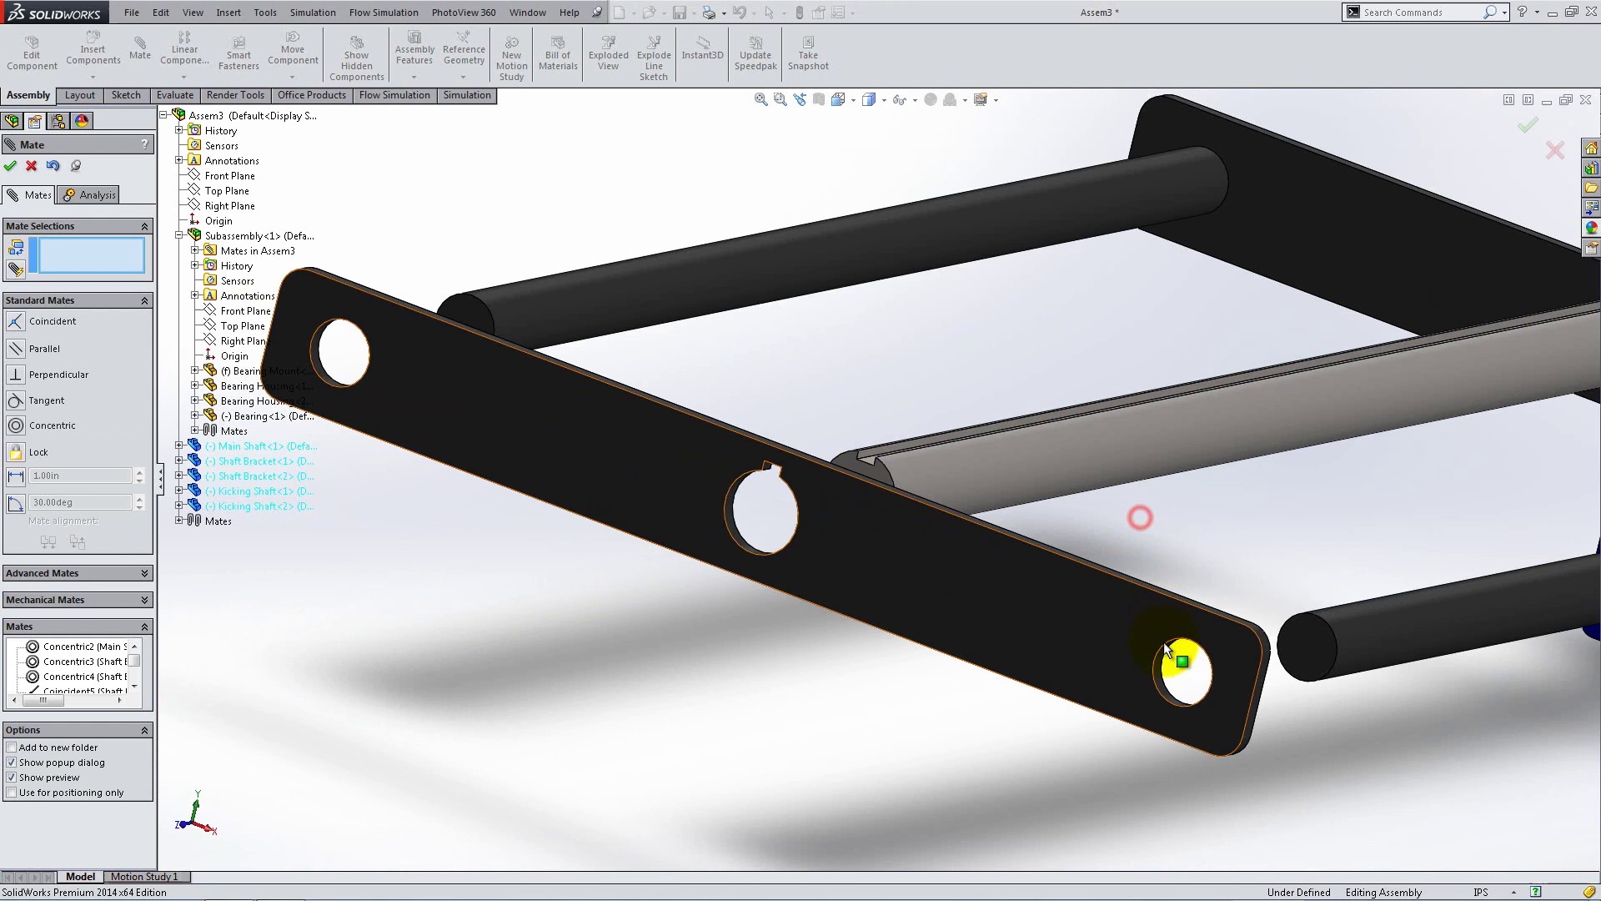
left_click(1160, 681)
left_click(1357, 641)
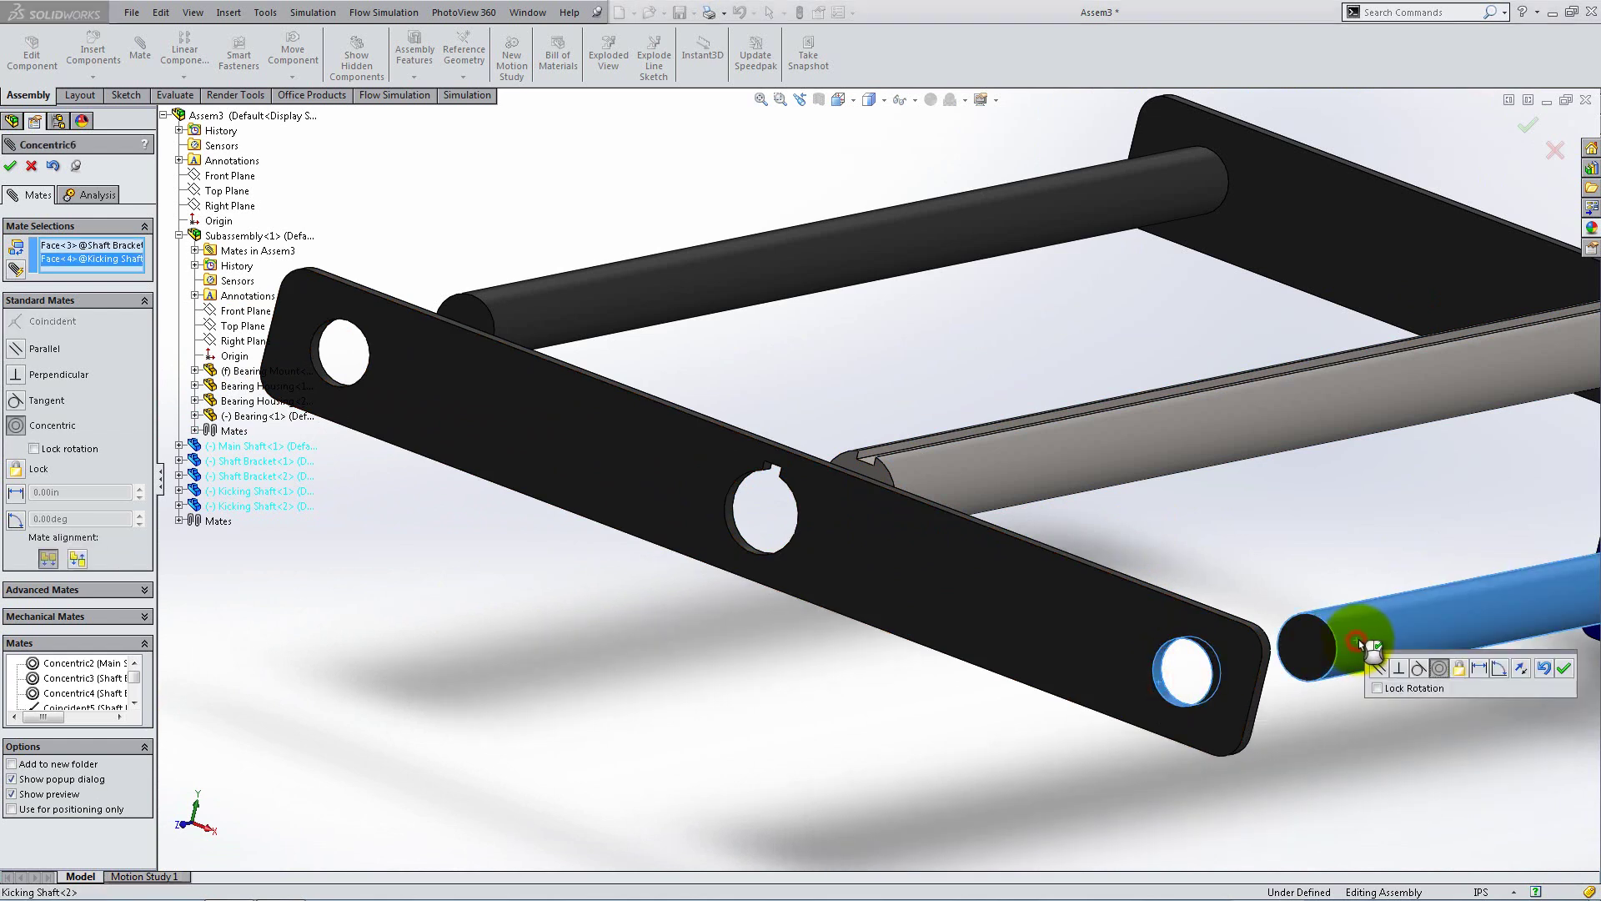
left_click(1561, 668)
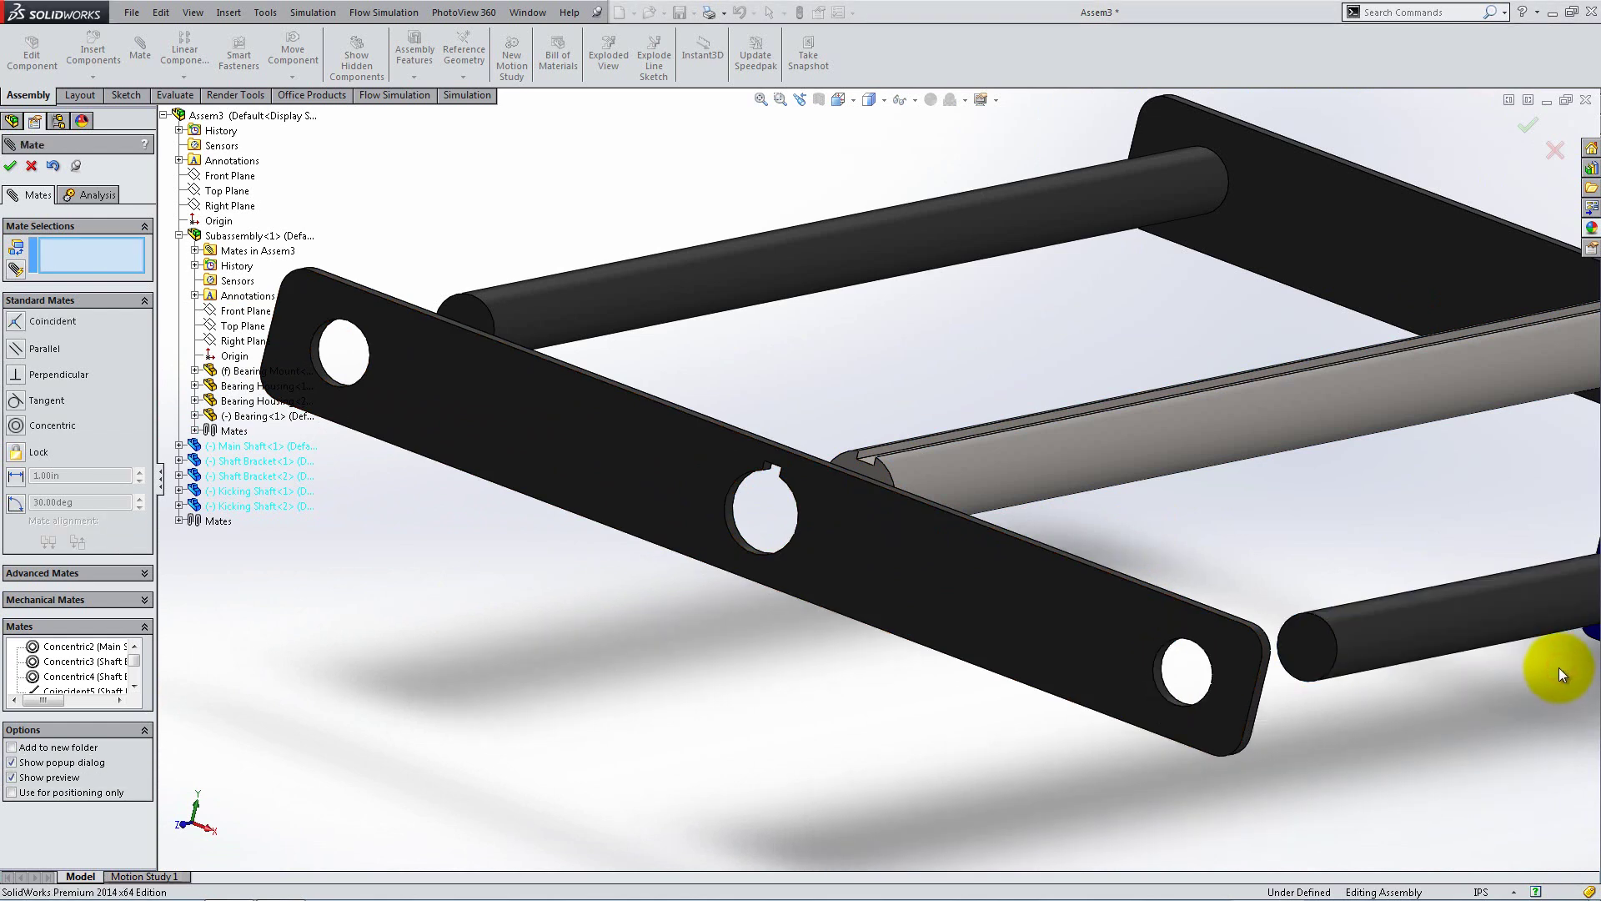
- Make the kicking shaft end coincident with the bracket's outer face
left_click(1295, 642)
left_click(1106, 635)
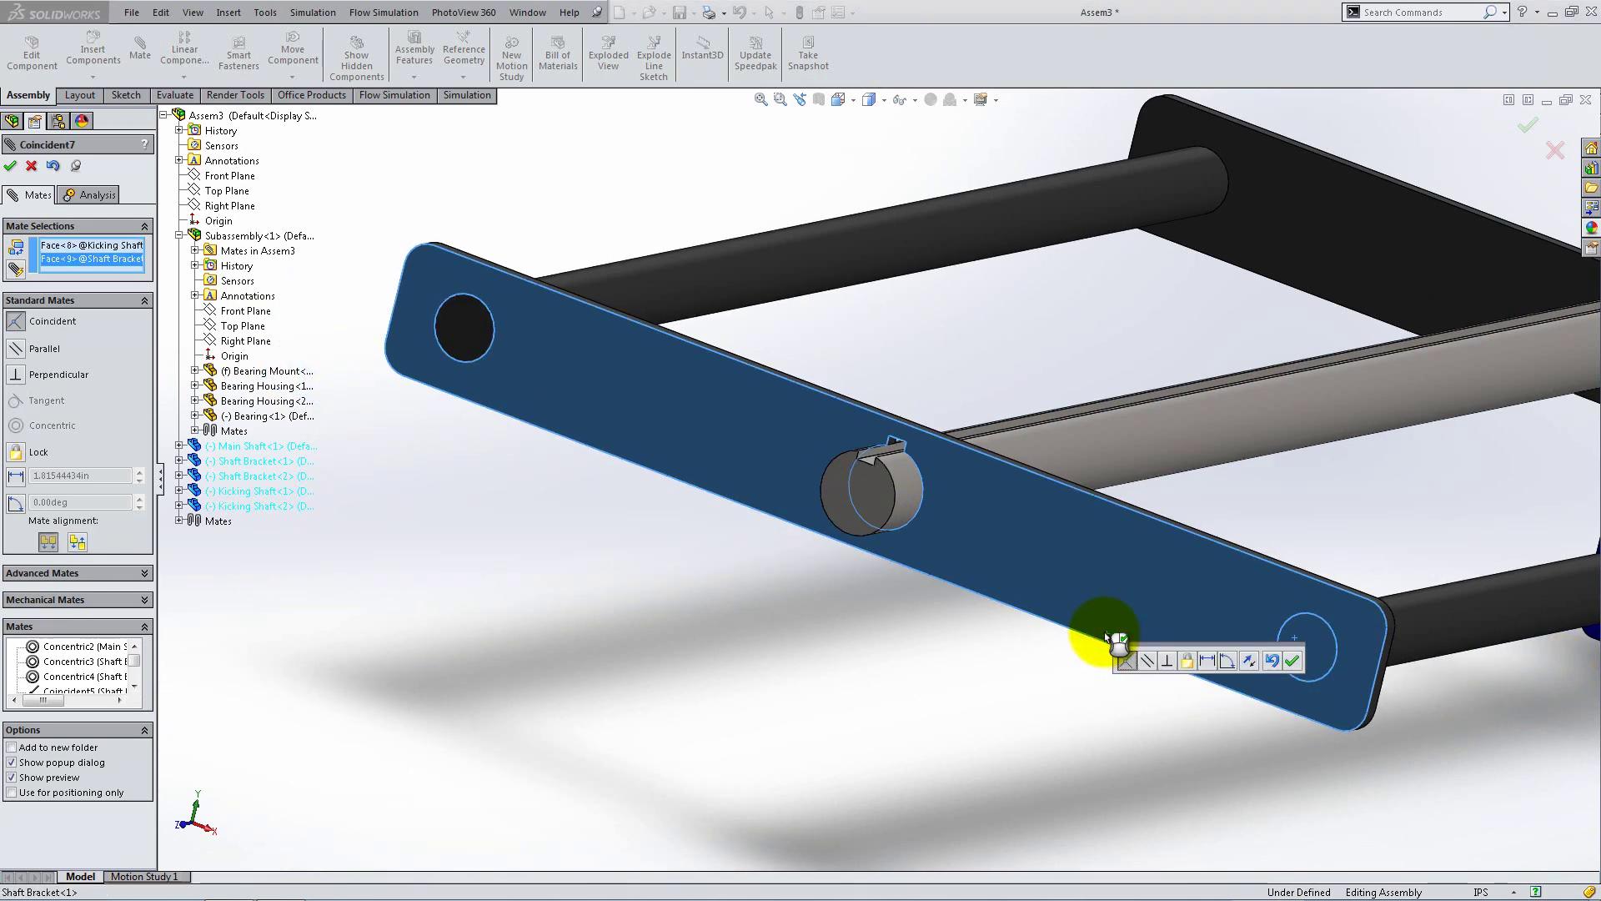
left_click(1291, 660)
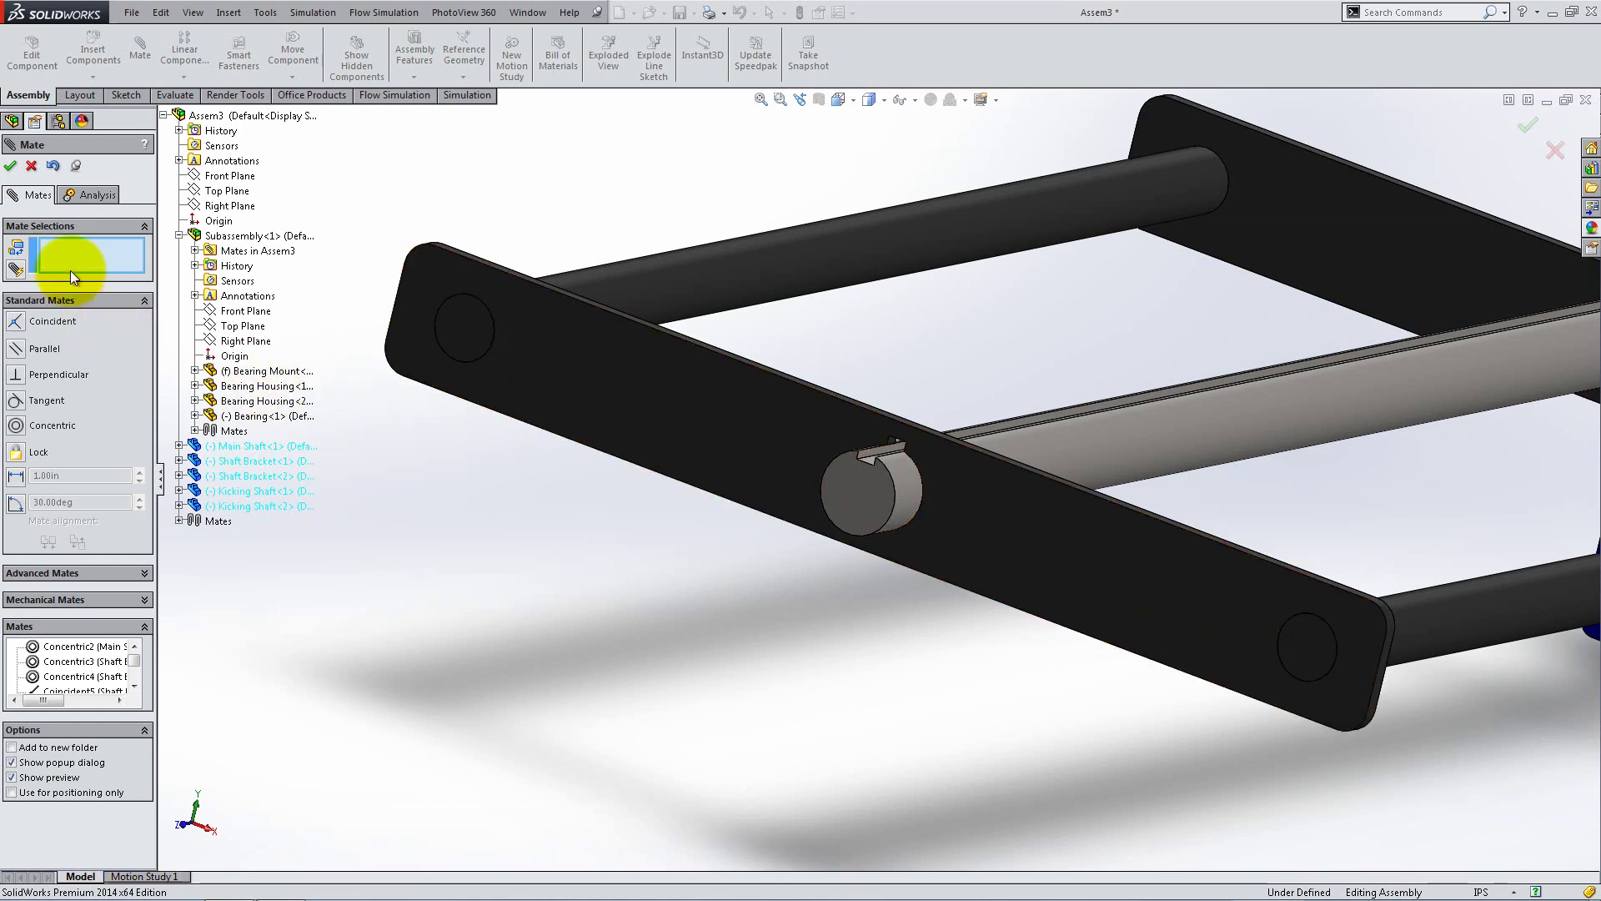
- Switch to isometric view and insert 125x124x700_key.SLDPRT beside the main shaft
left_click(9, 169)
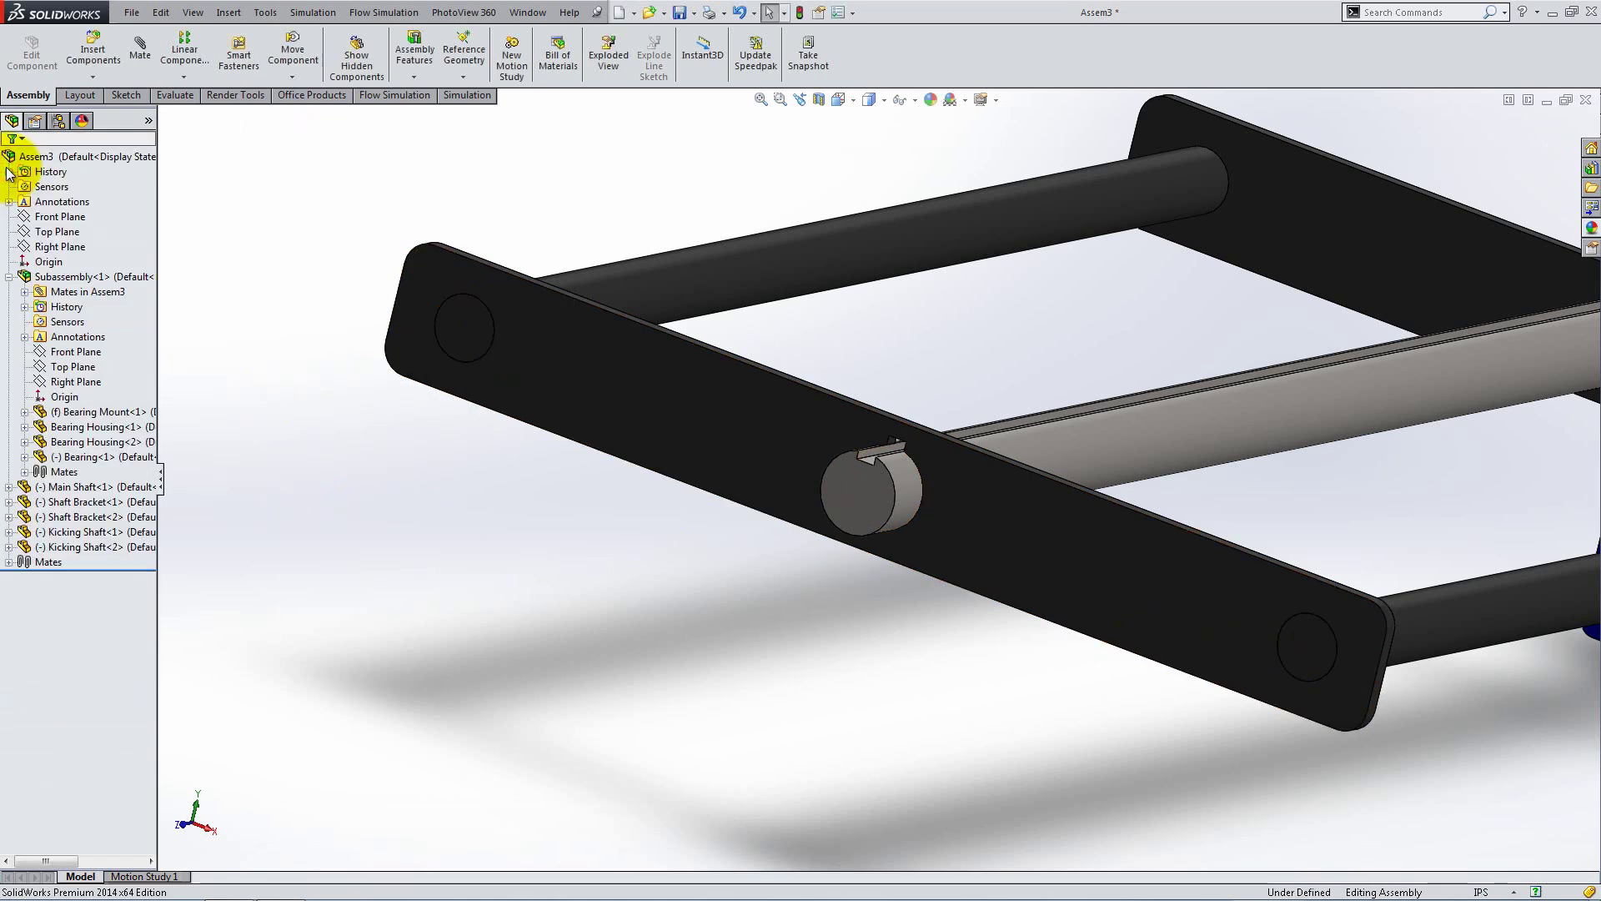
key("space")
left_click(136, 224)
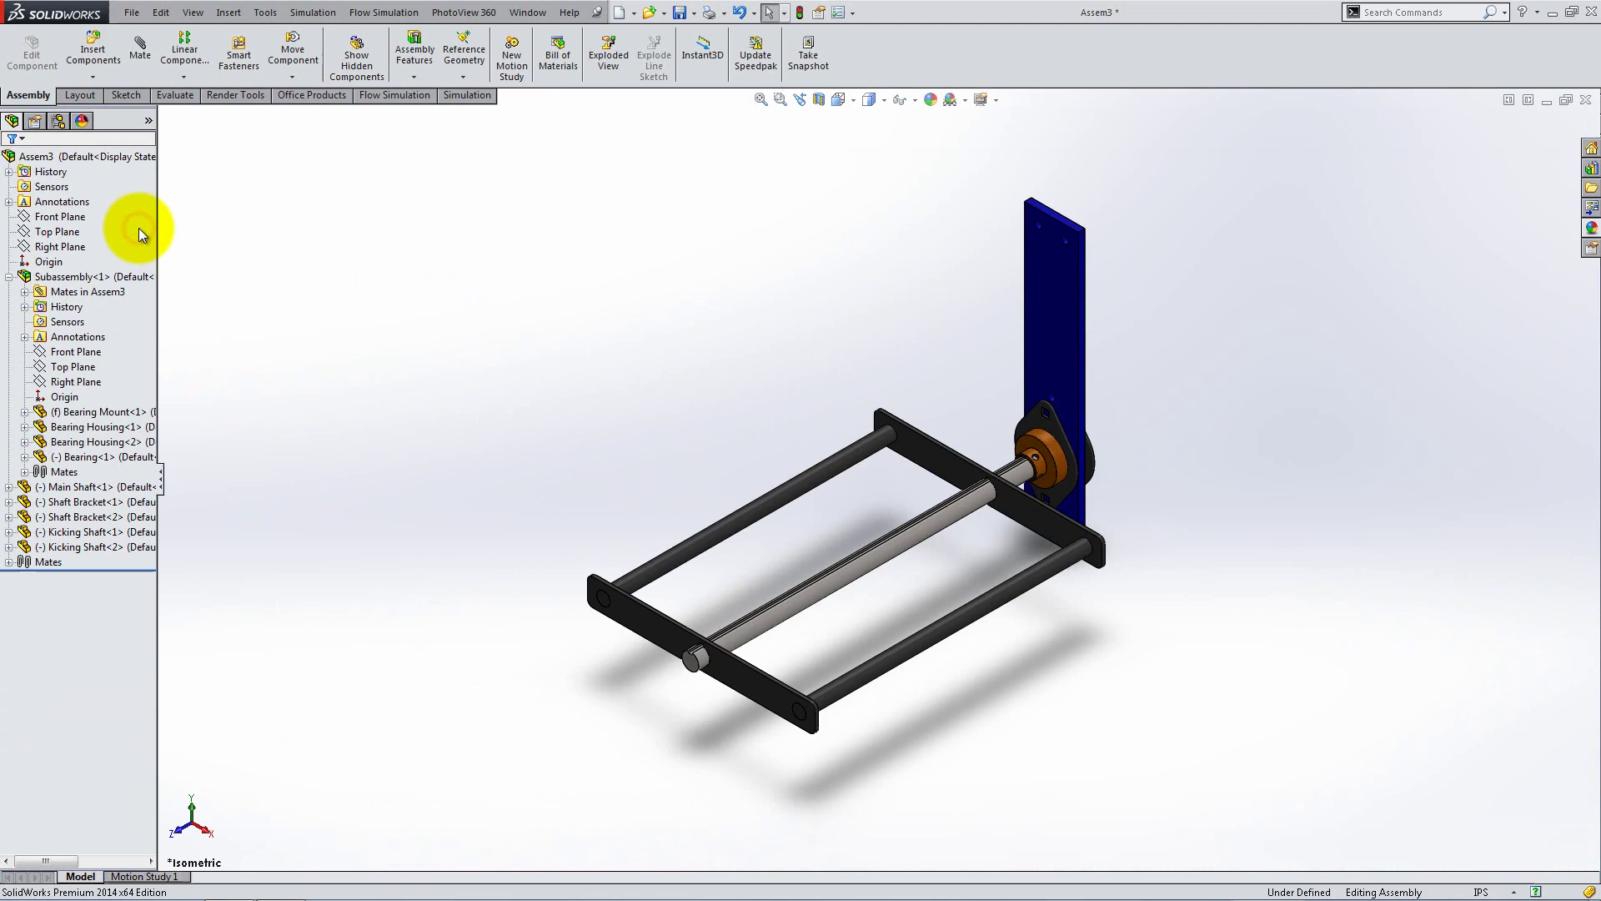
left_click(97, 53)
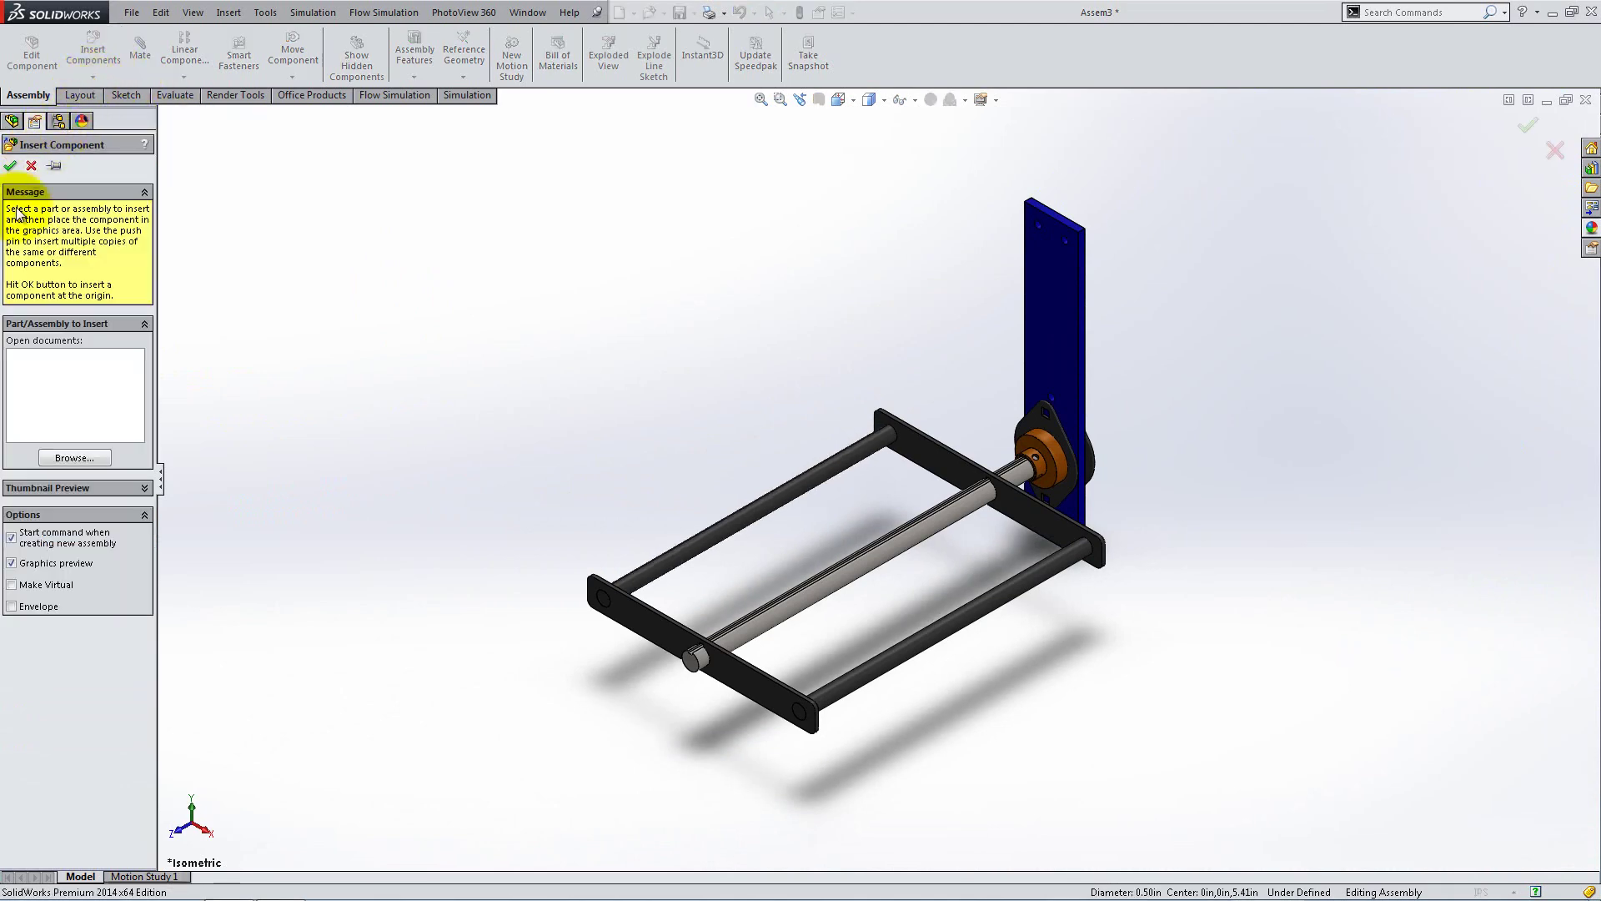
left_click(55, 457)
left_click(572, 245)
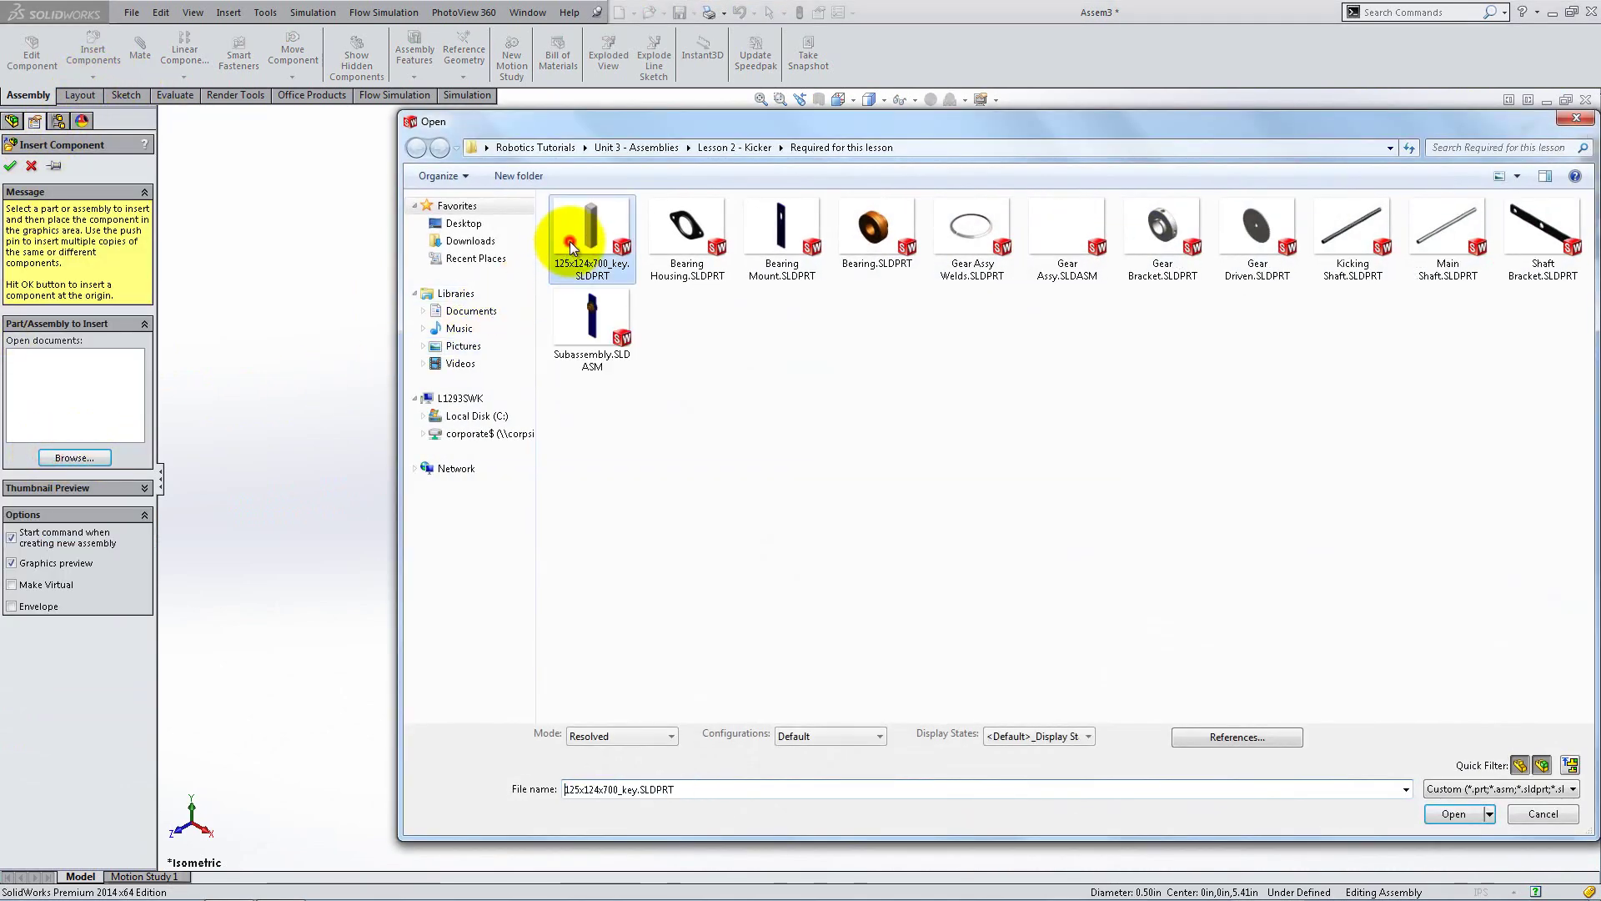
double_click(570, 242)
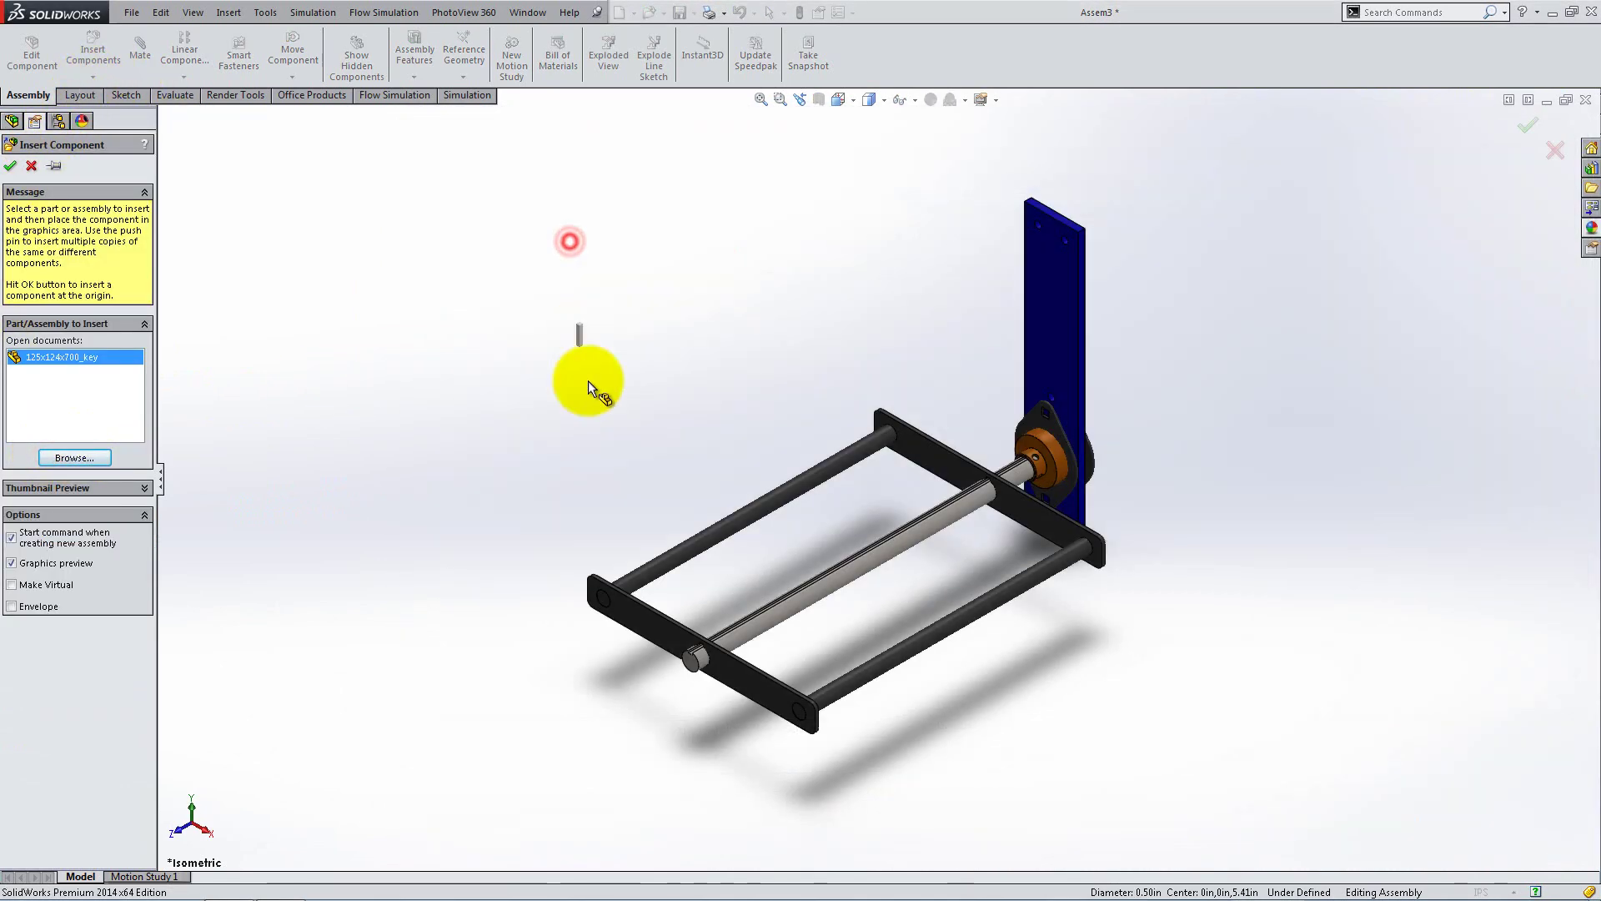
left_click(719, 605)
scroll(742, 614, "down", 4)
scroll(749, 621, "down", 5)
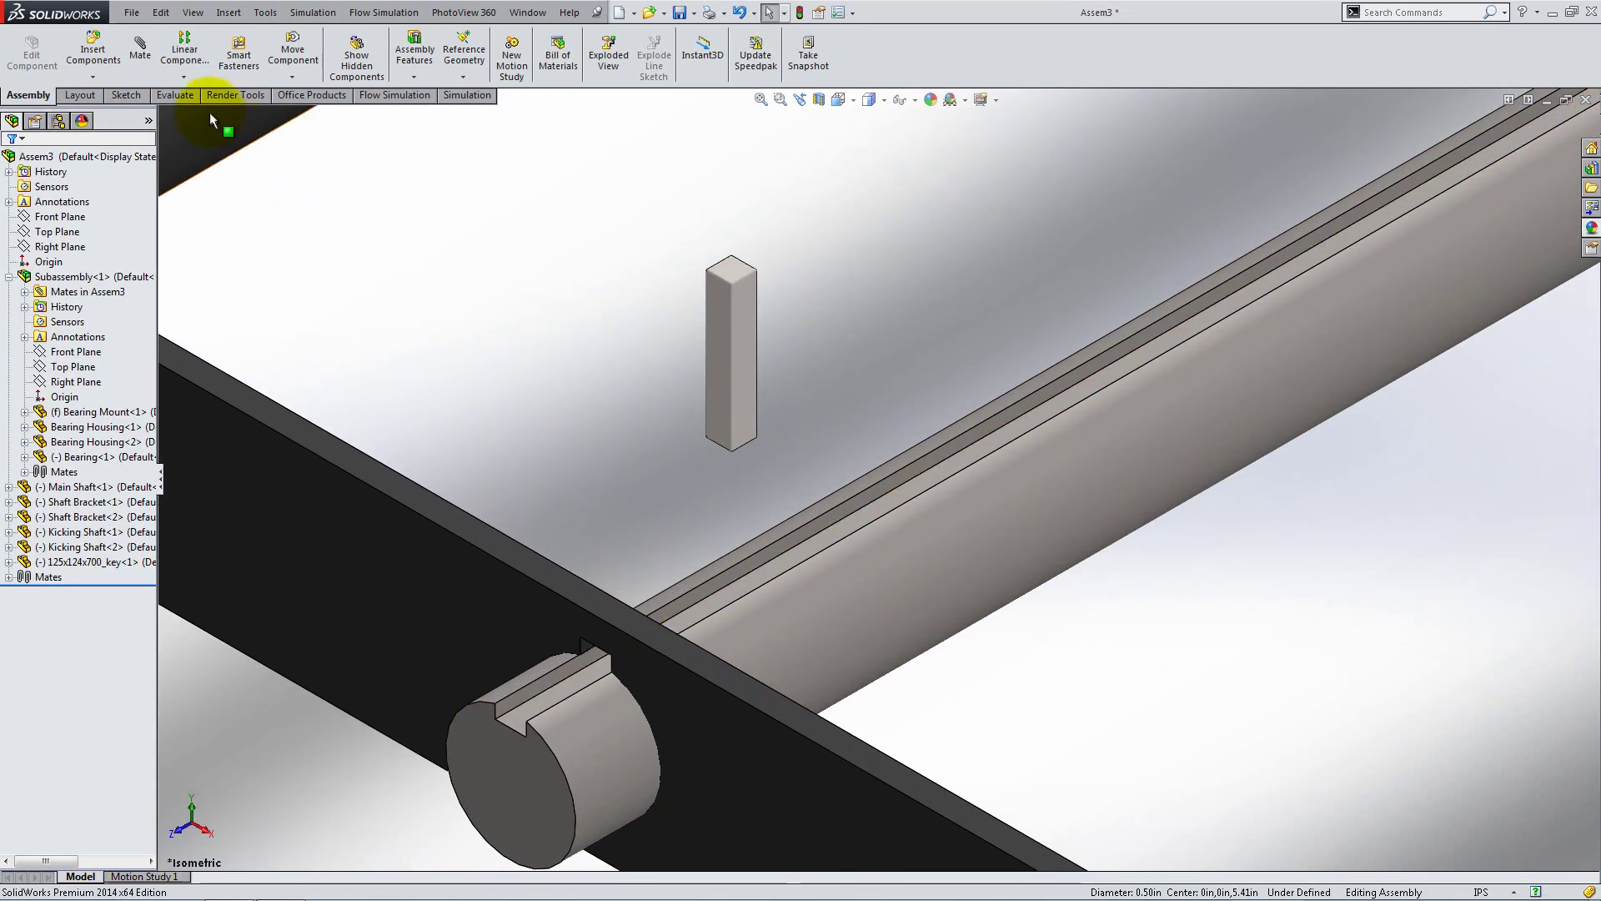
- Mate the key's long flat face coincident with the keyway floor
left_click(145, 60)
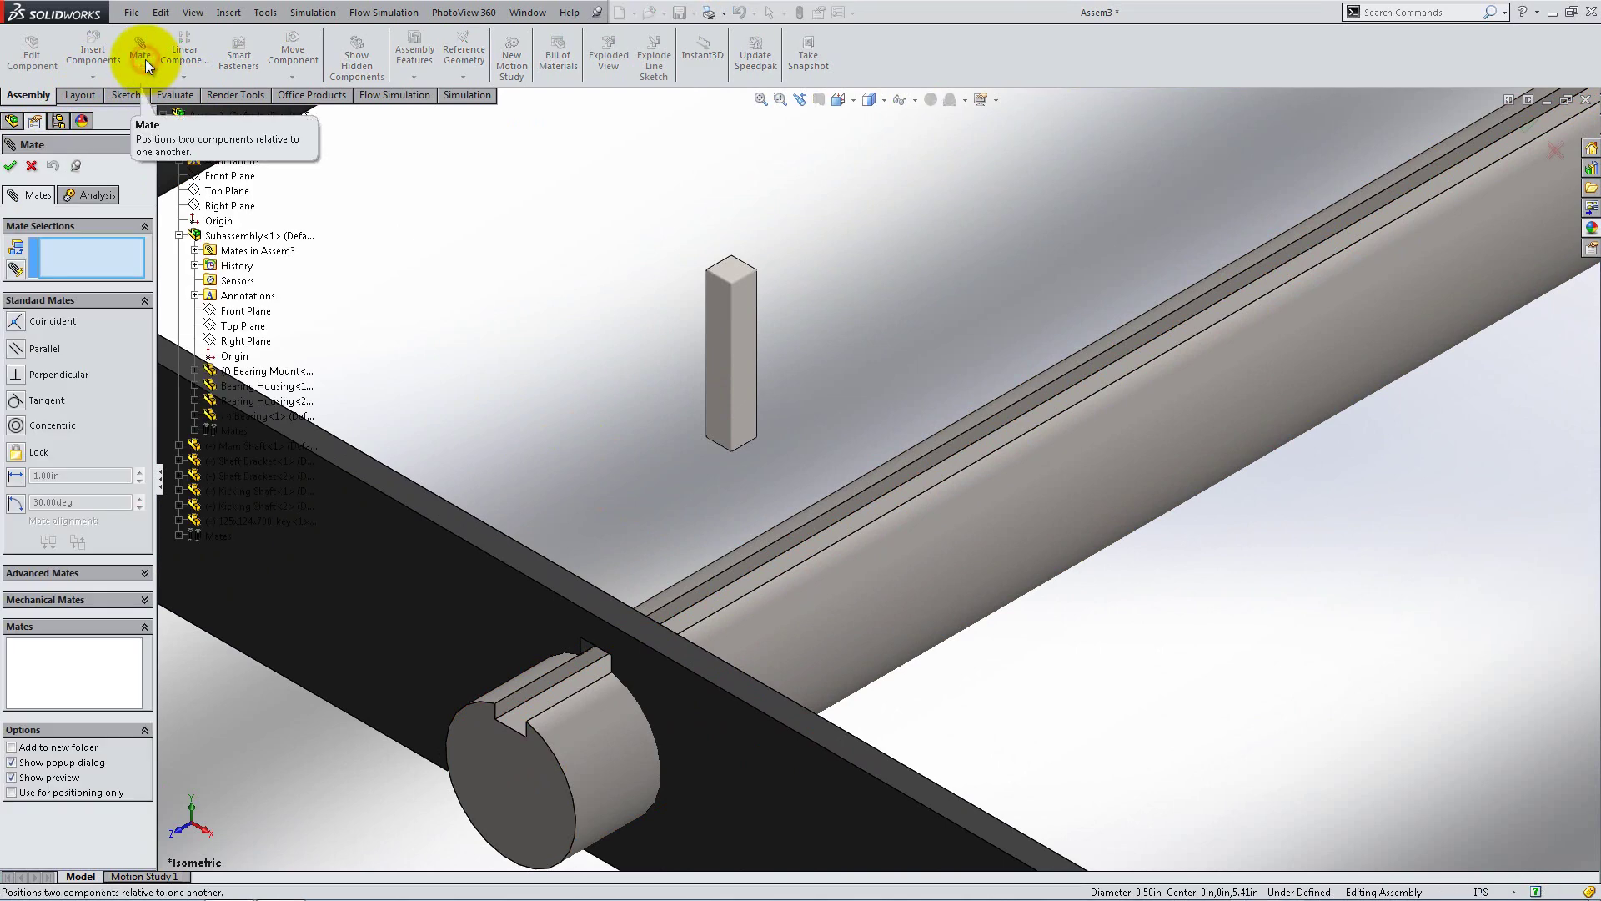
left_click(723, 354)
left_click(784, 559)
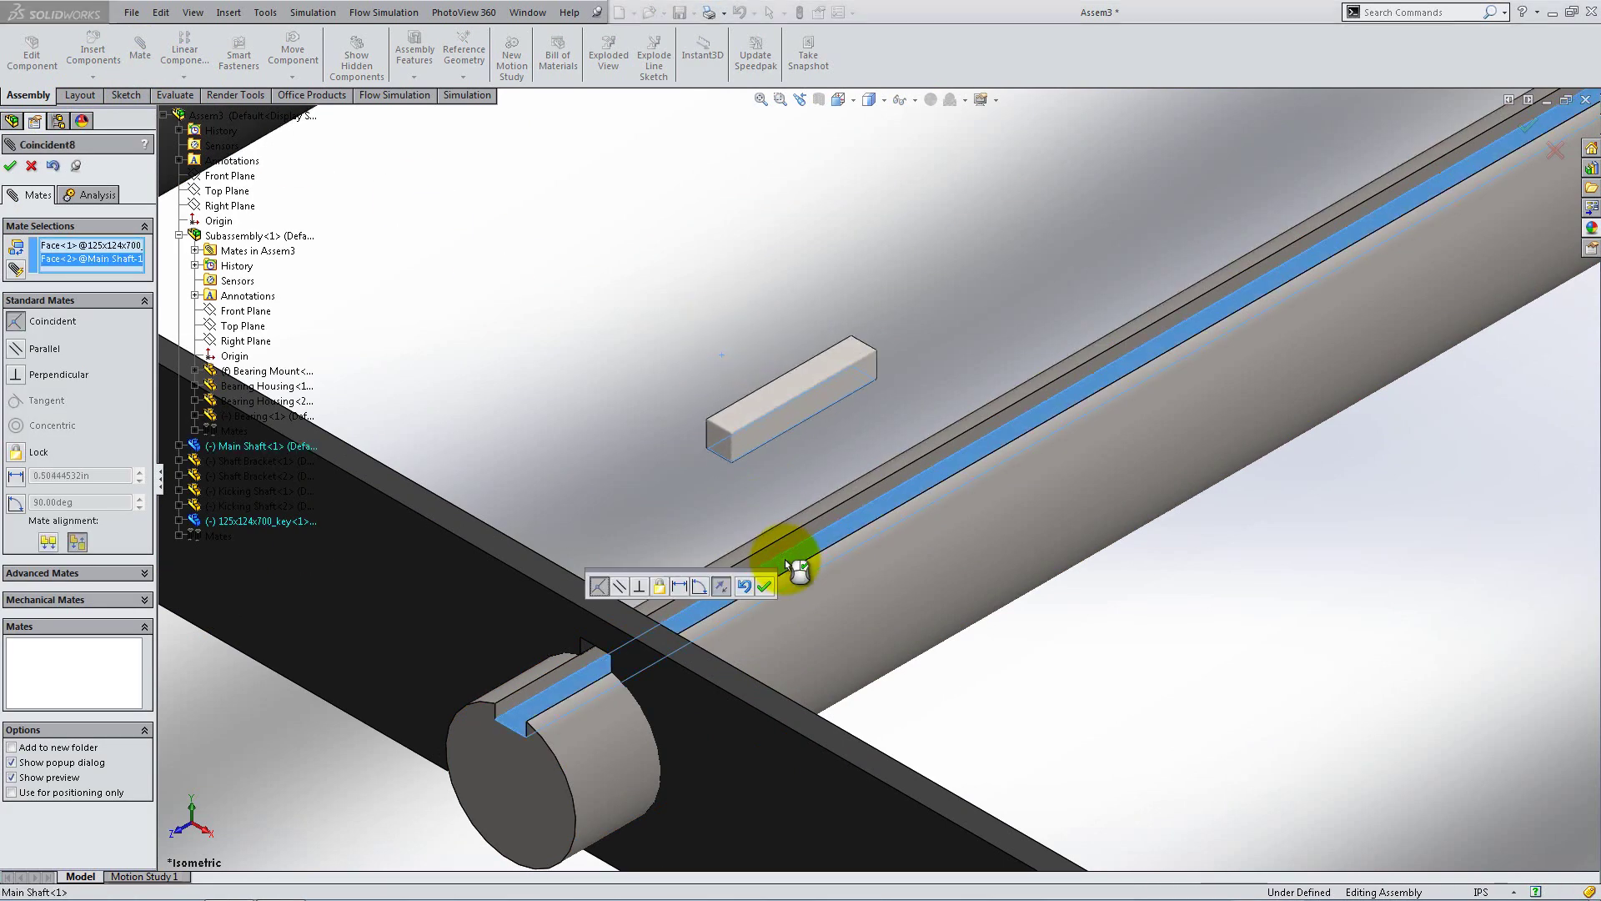
left_click(767, 585)
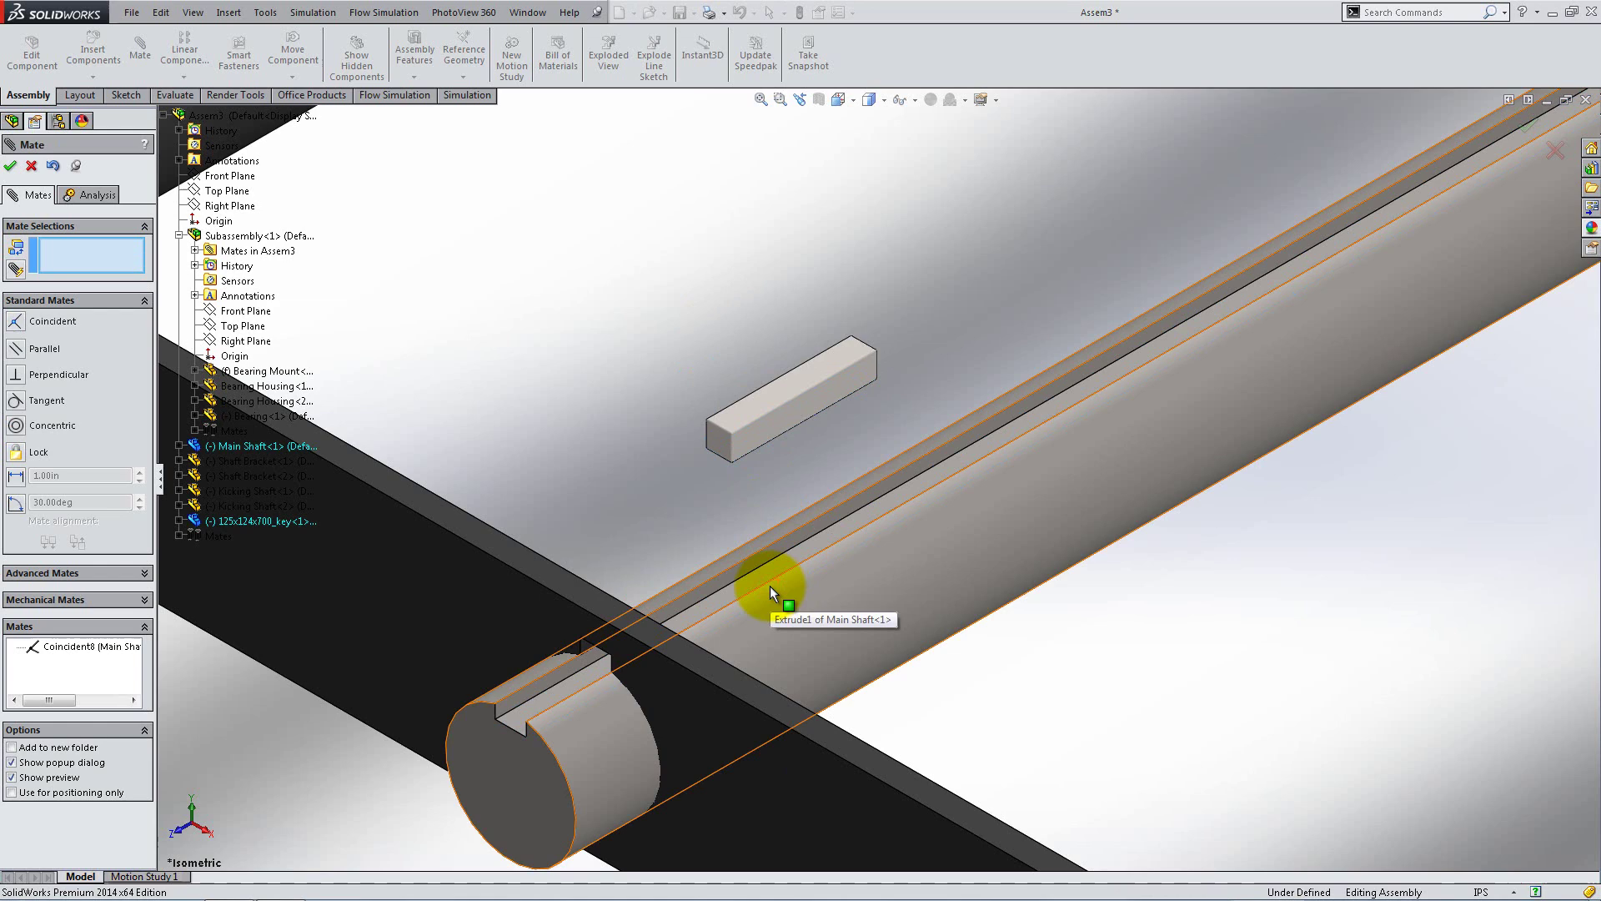
- Add a Width mate centring the key's sides between the keyway walls
left_click(144, 573)
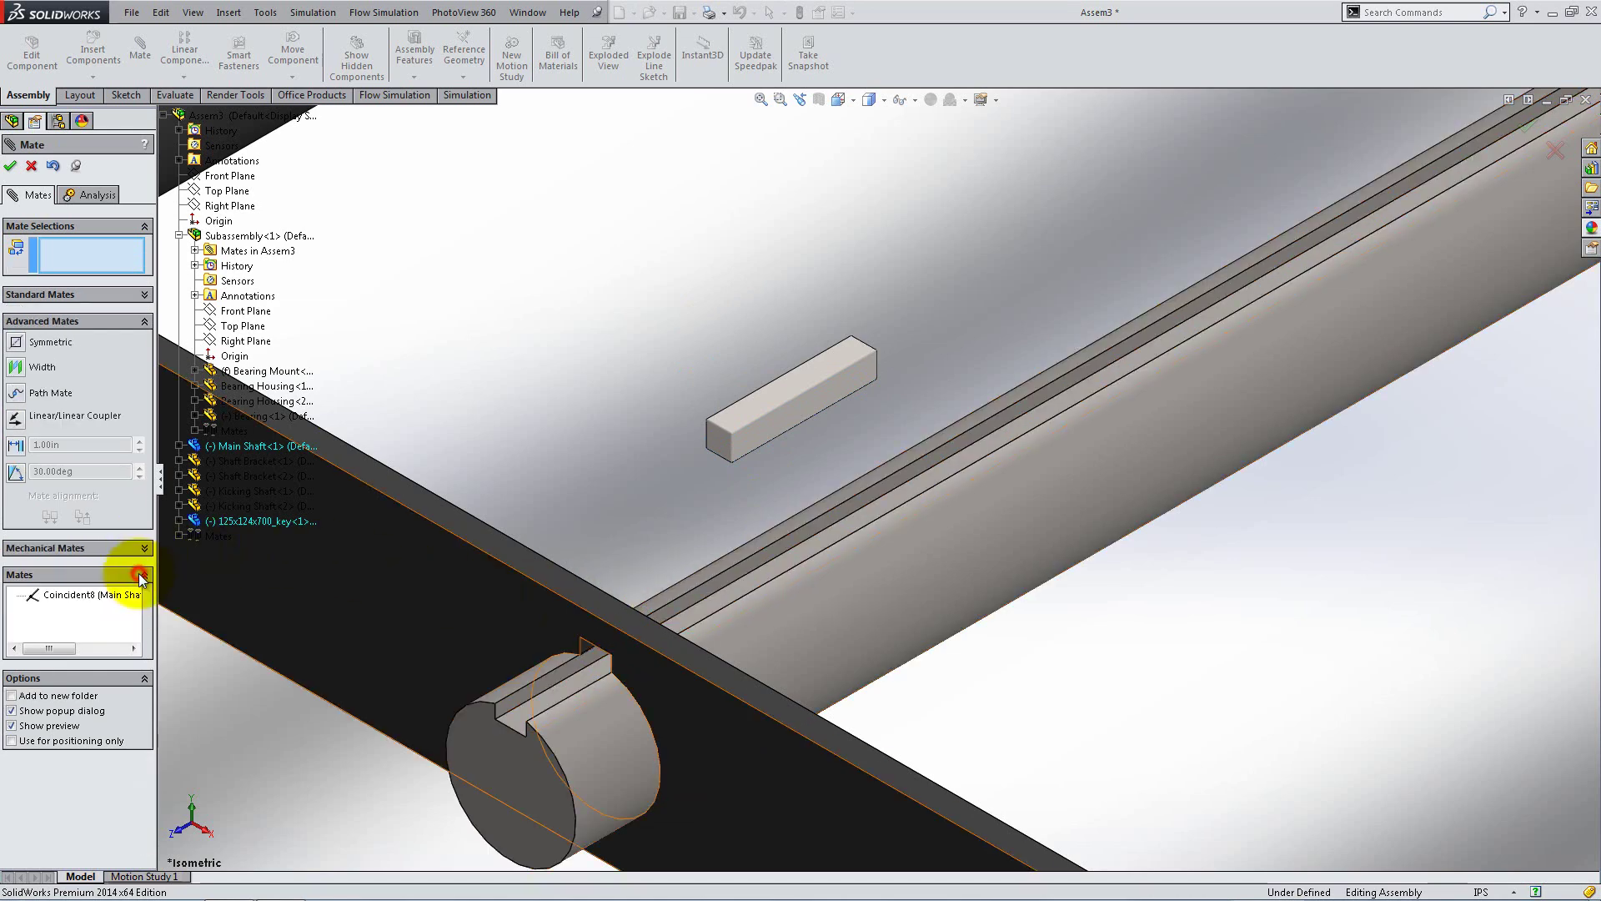
left_click(15, 367)
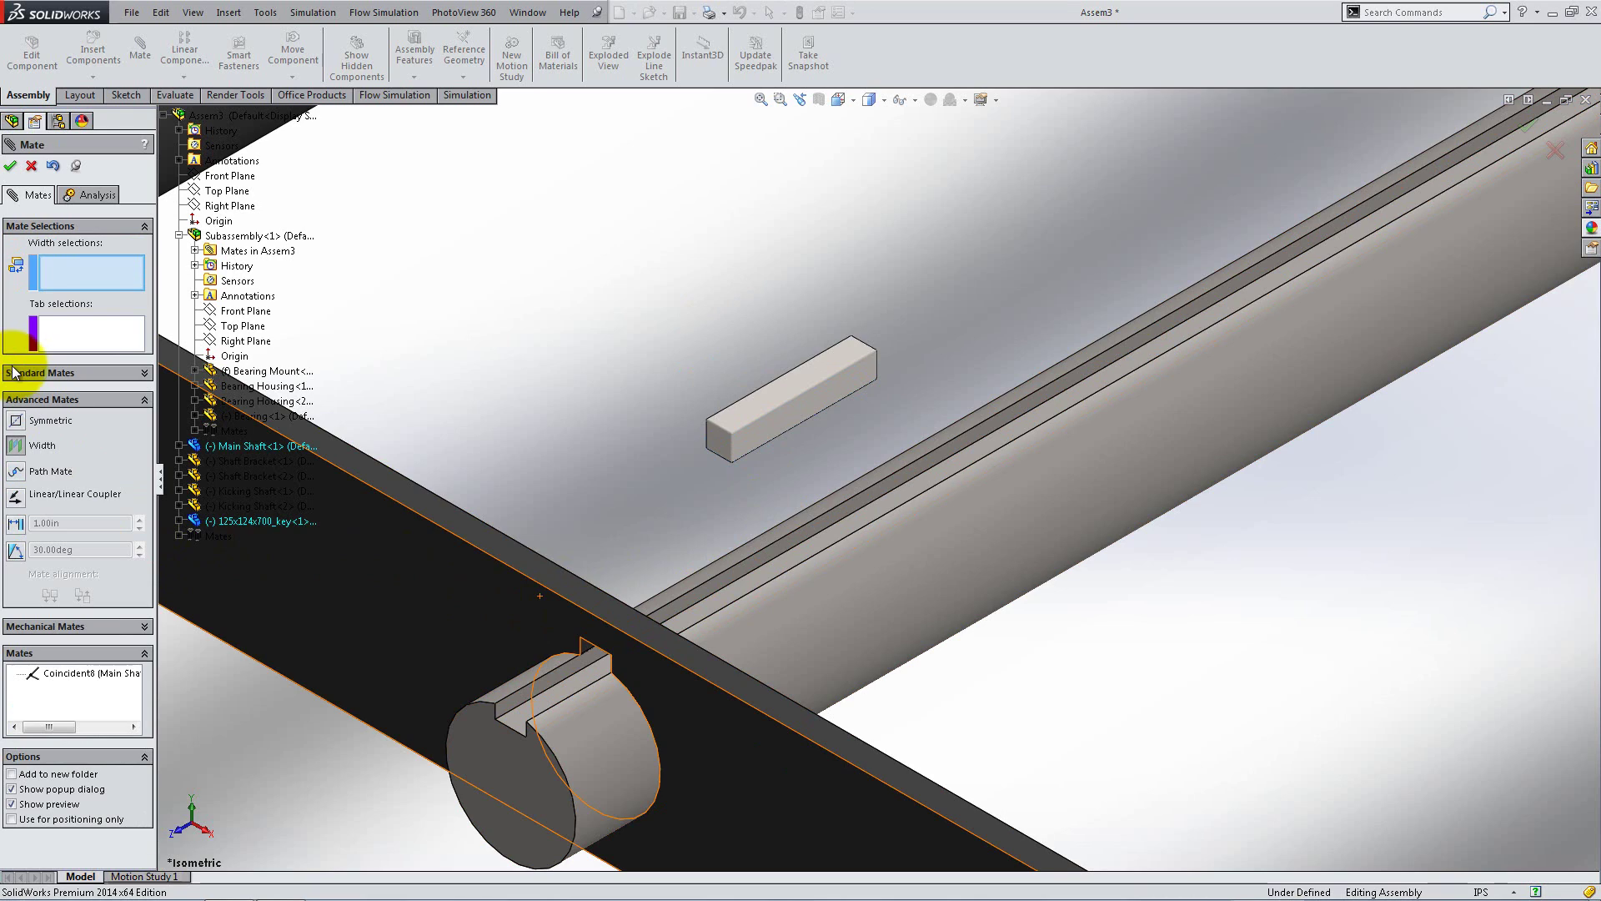
left_click(799, 539)
mouse_move(863, 547)
middle_mouse_down()
mouse_move(962, 590)
mouse_move(878, 523)
middle_mouse_up()
left_click(847, 514)
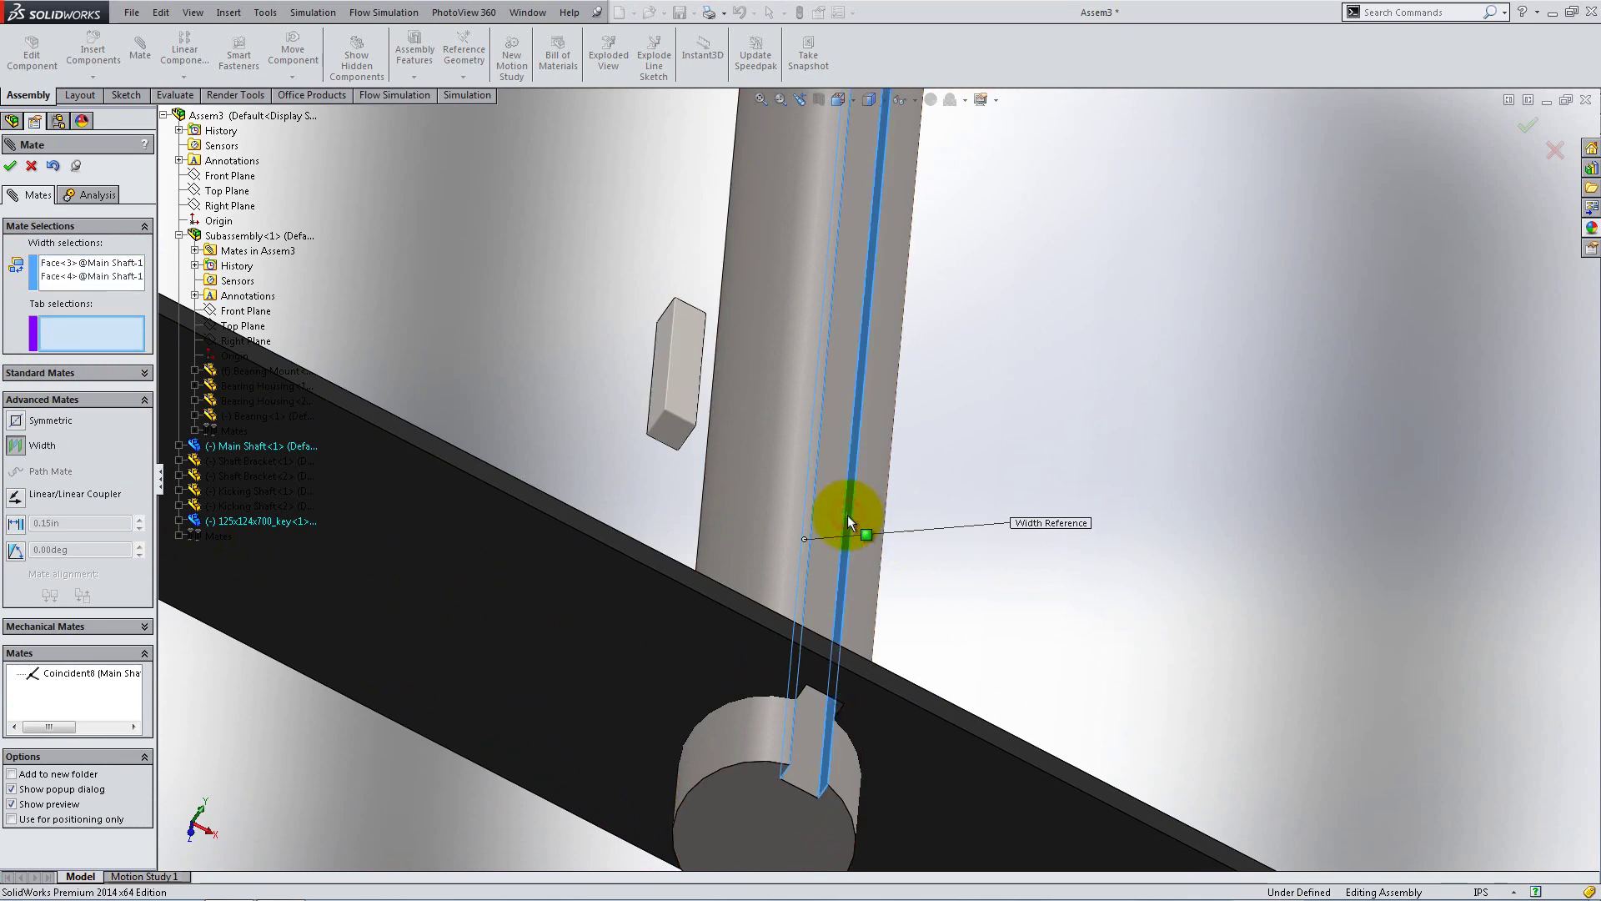
left_click(668, 413)
middle_click_drag(689, 440, 594, 343)
left_click(594, 343)
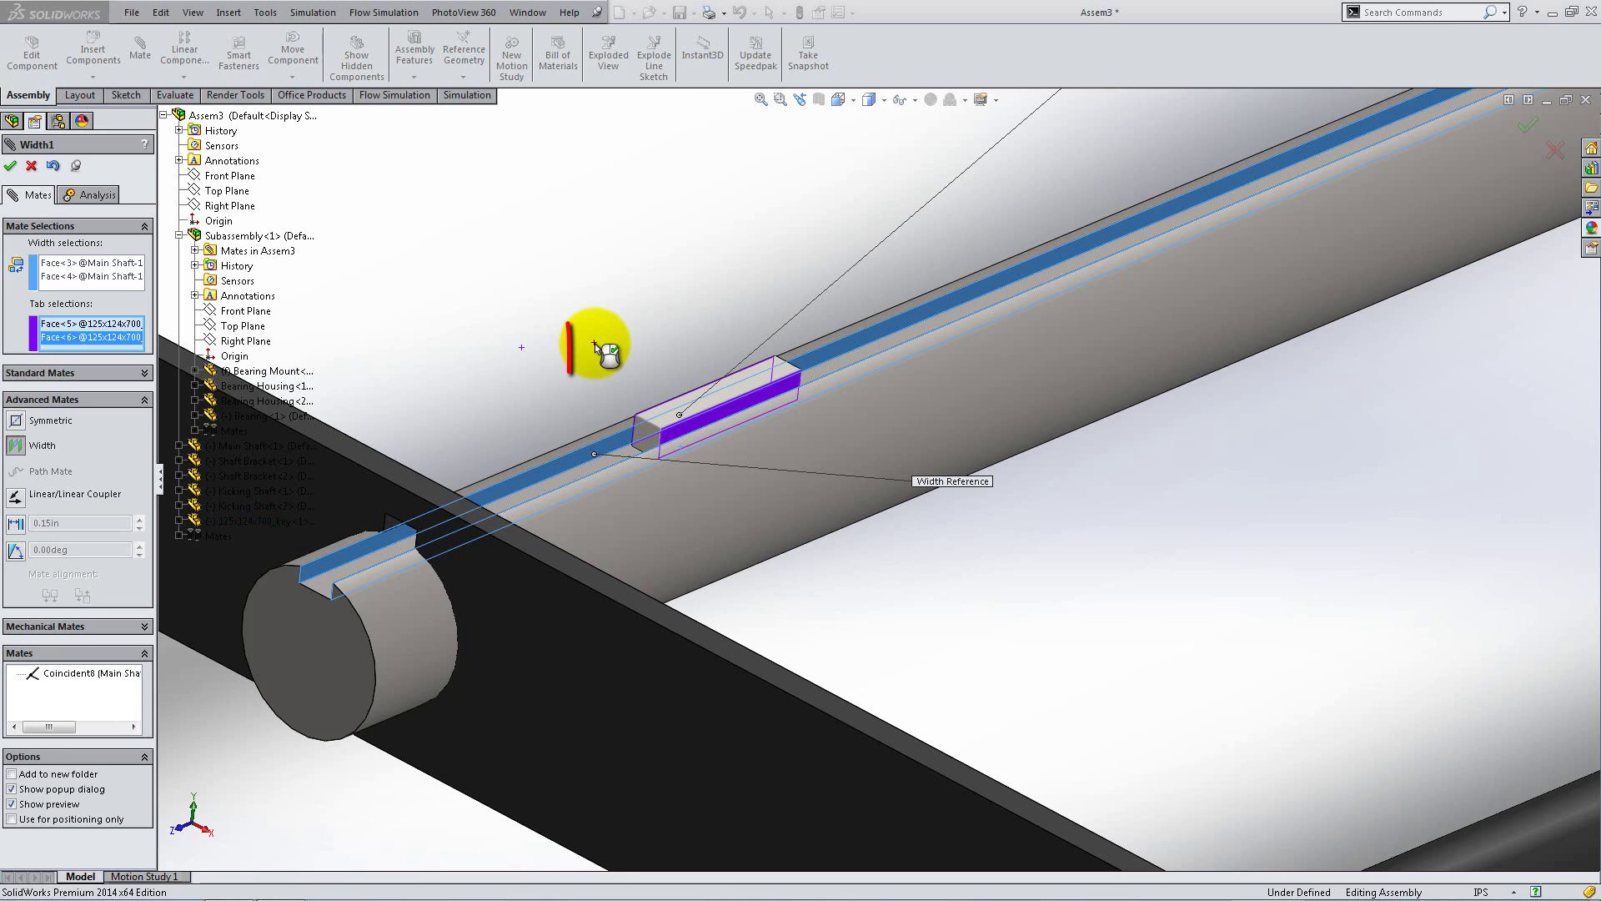
right_click(594, 342)
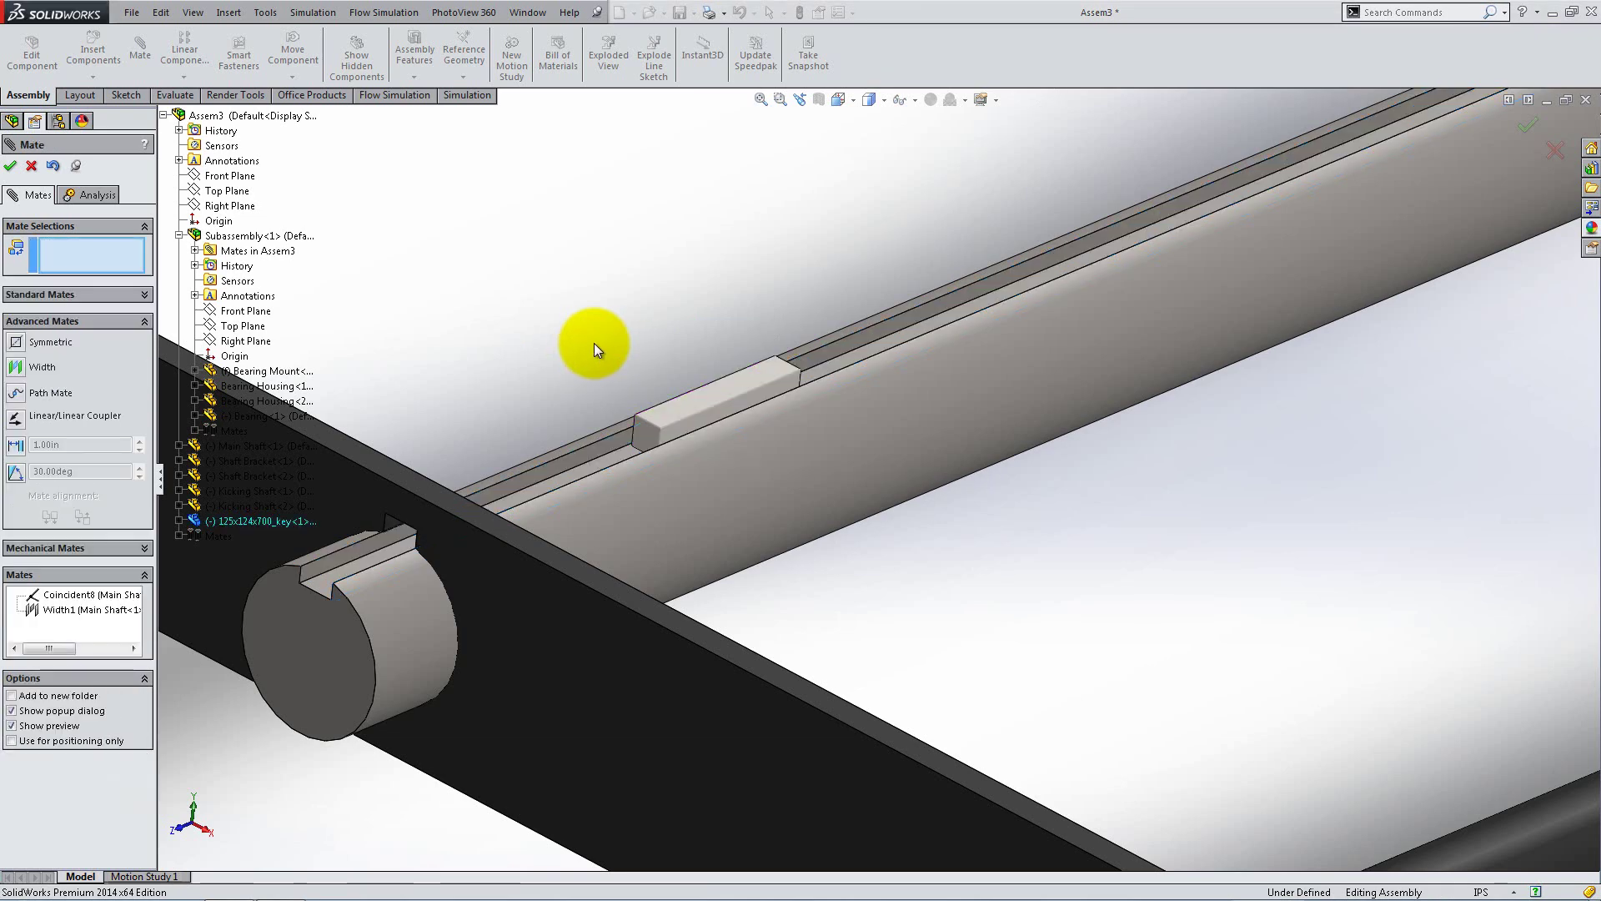
- Add a Width2 mate centring the key between the Shaft Bracket keyway walls
left_click(392, 524)
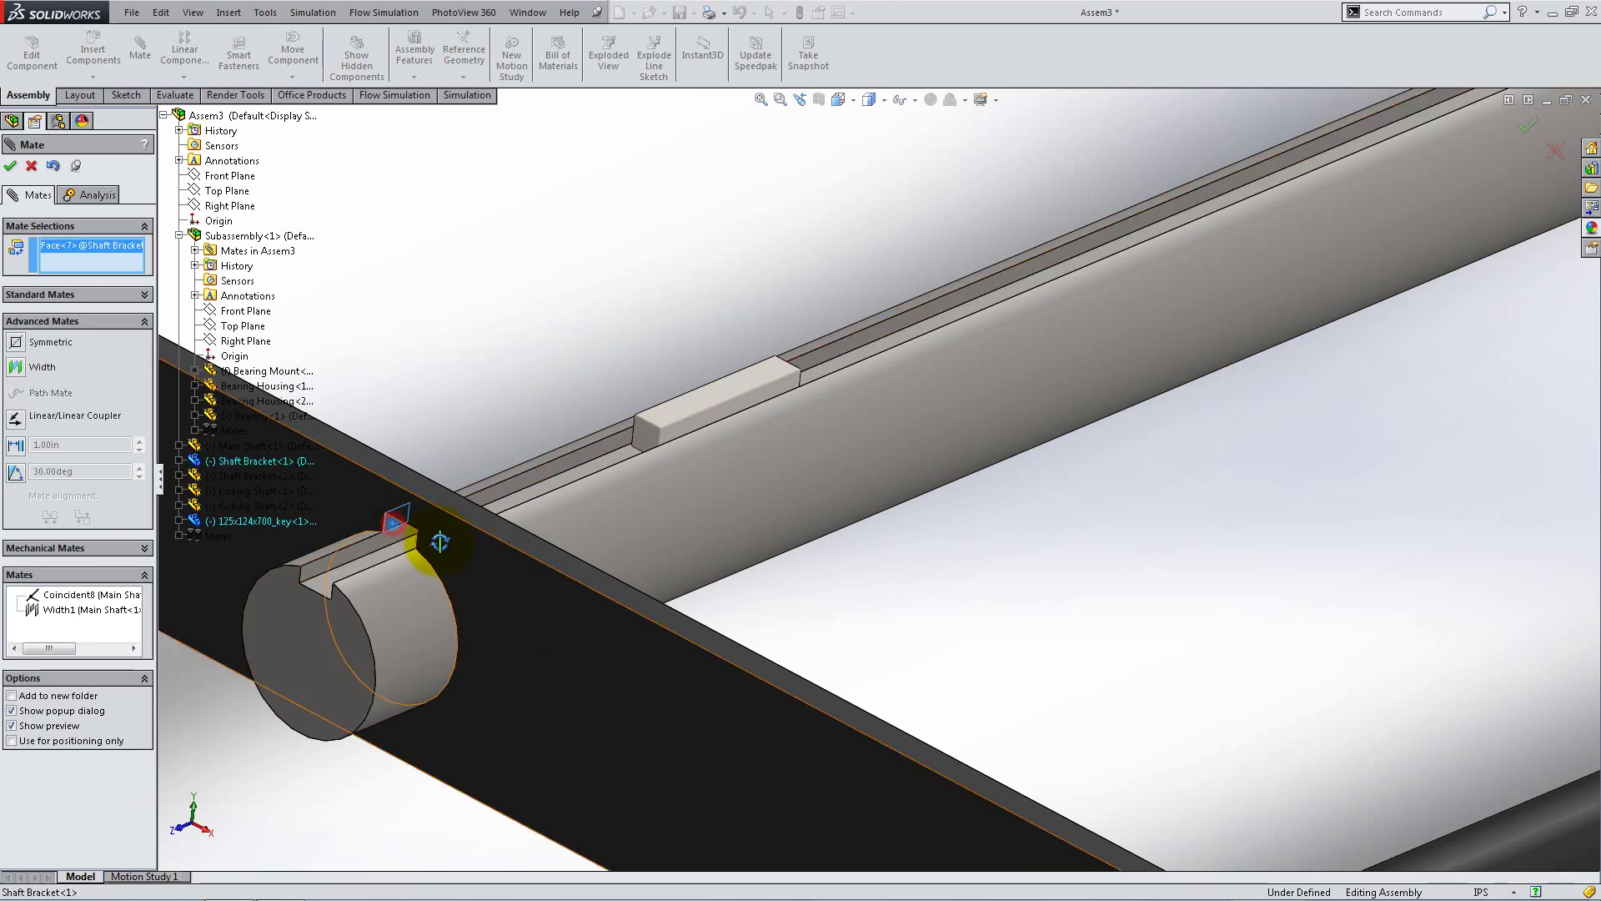
middle_click_drag(392, 524, 478, 556)
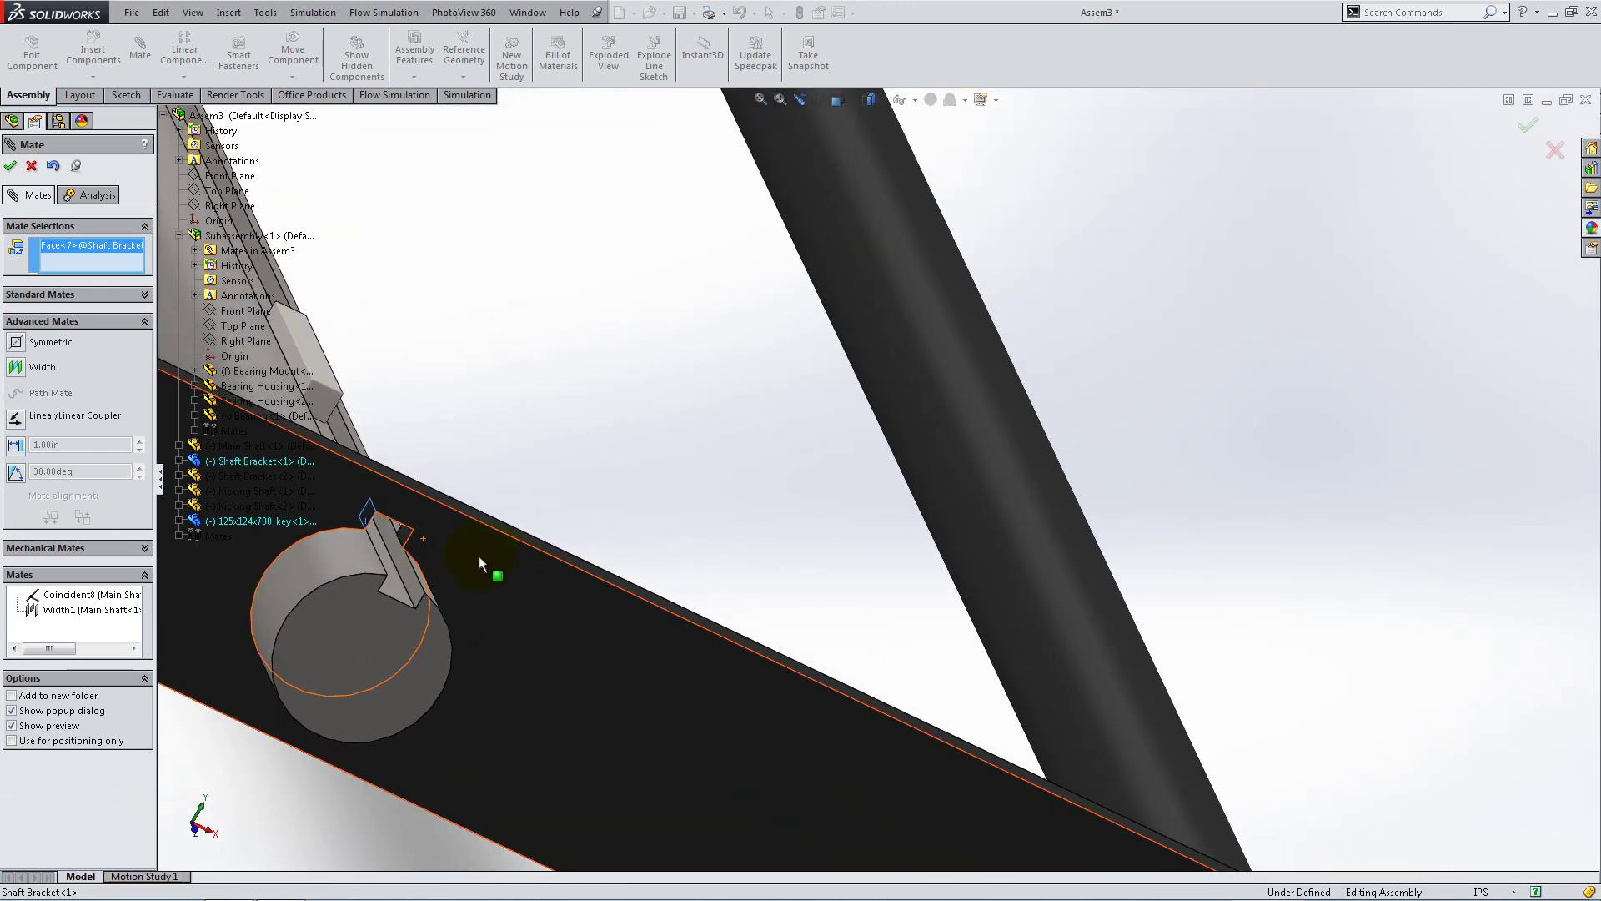
left_click(47, 371)
left_click(404, 530)
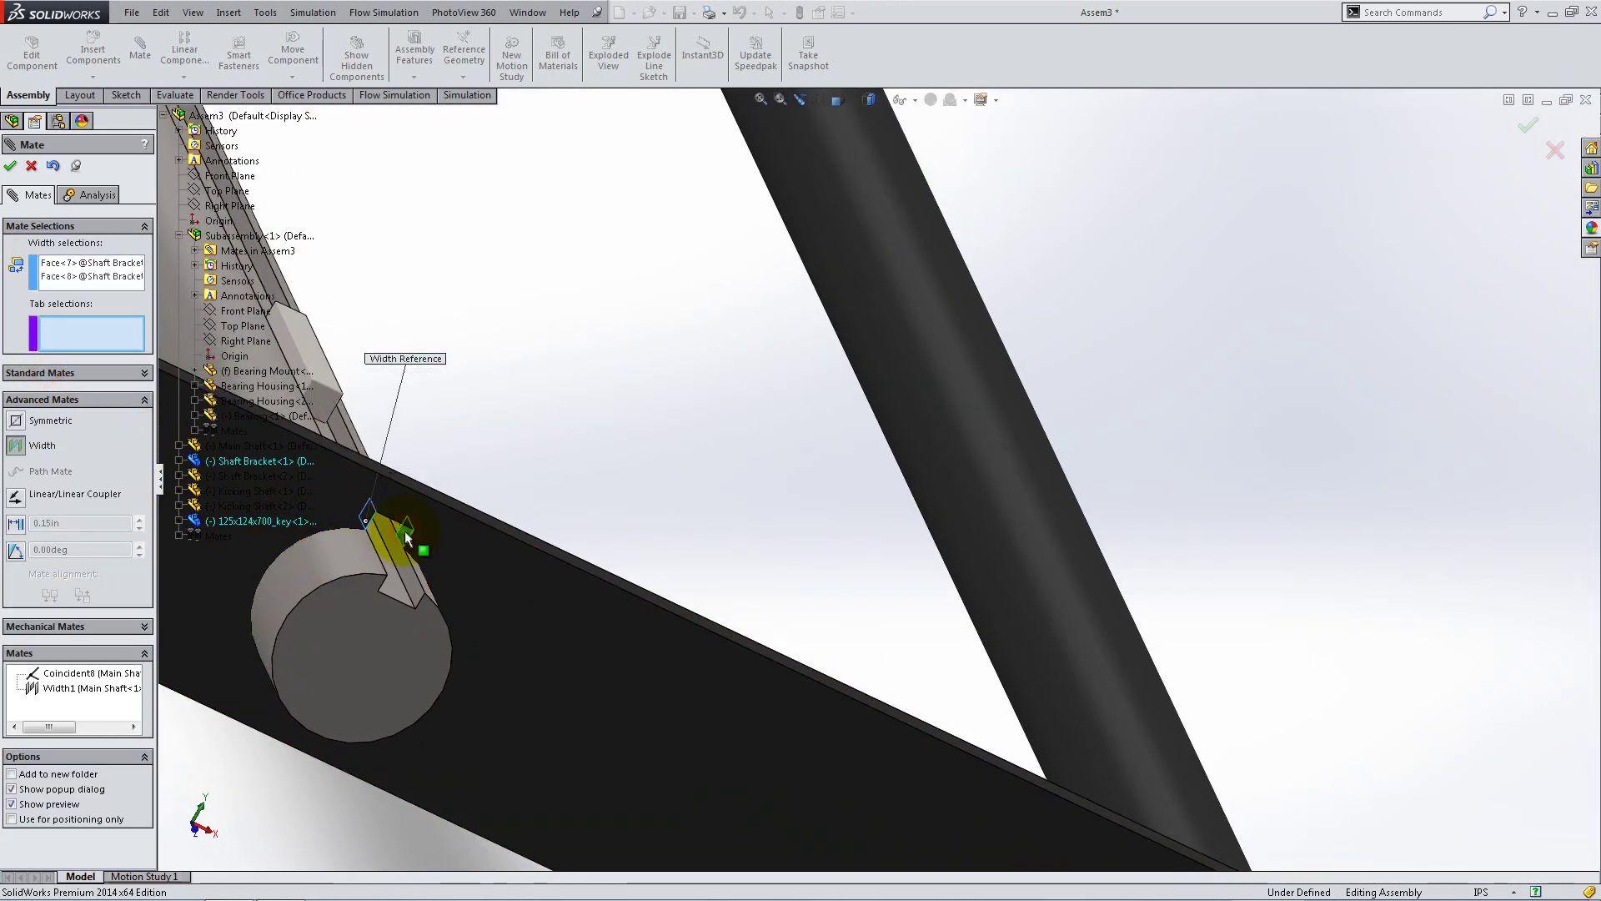
left_click(292, 347)
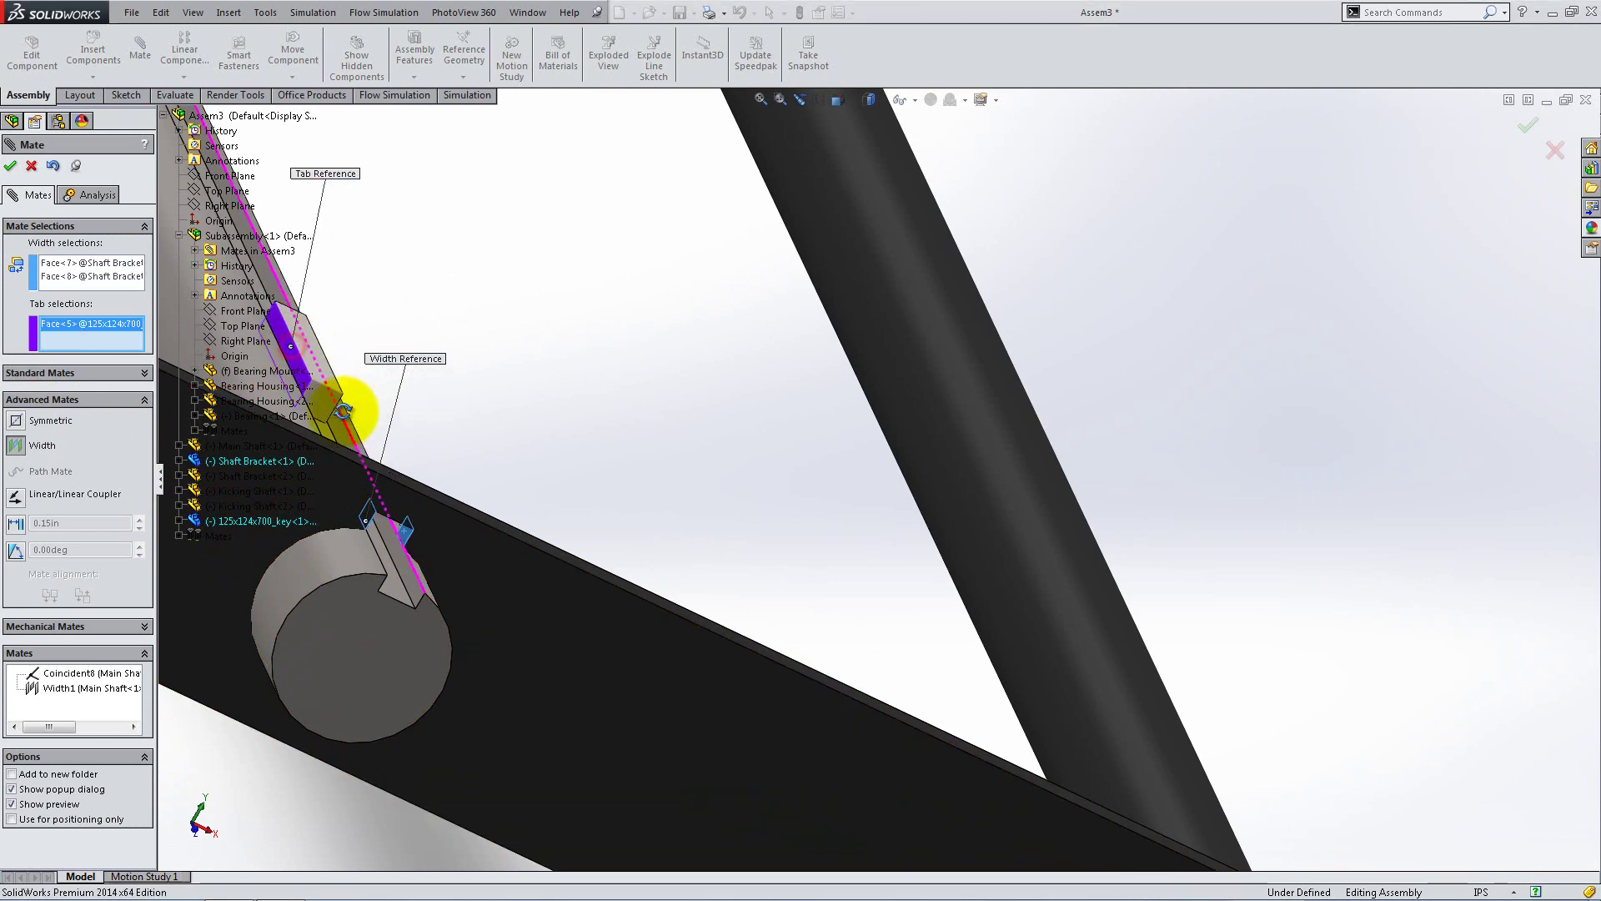
mouse_move(339, 393)
middle_mouse_down()
mouse_move(268, 358)
mouse_move(347, 368)
middle_mouse_up()
left_click(400, 388)
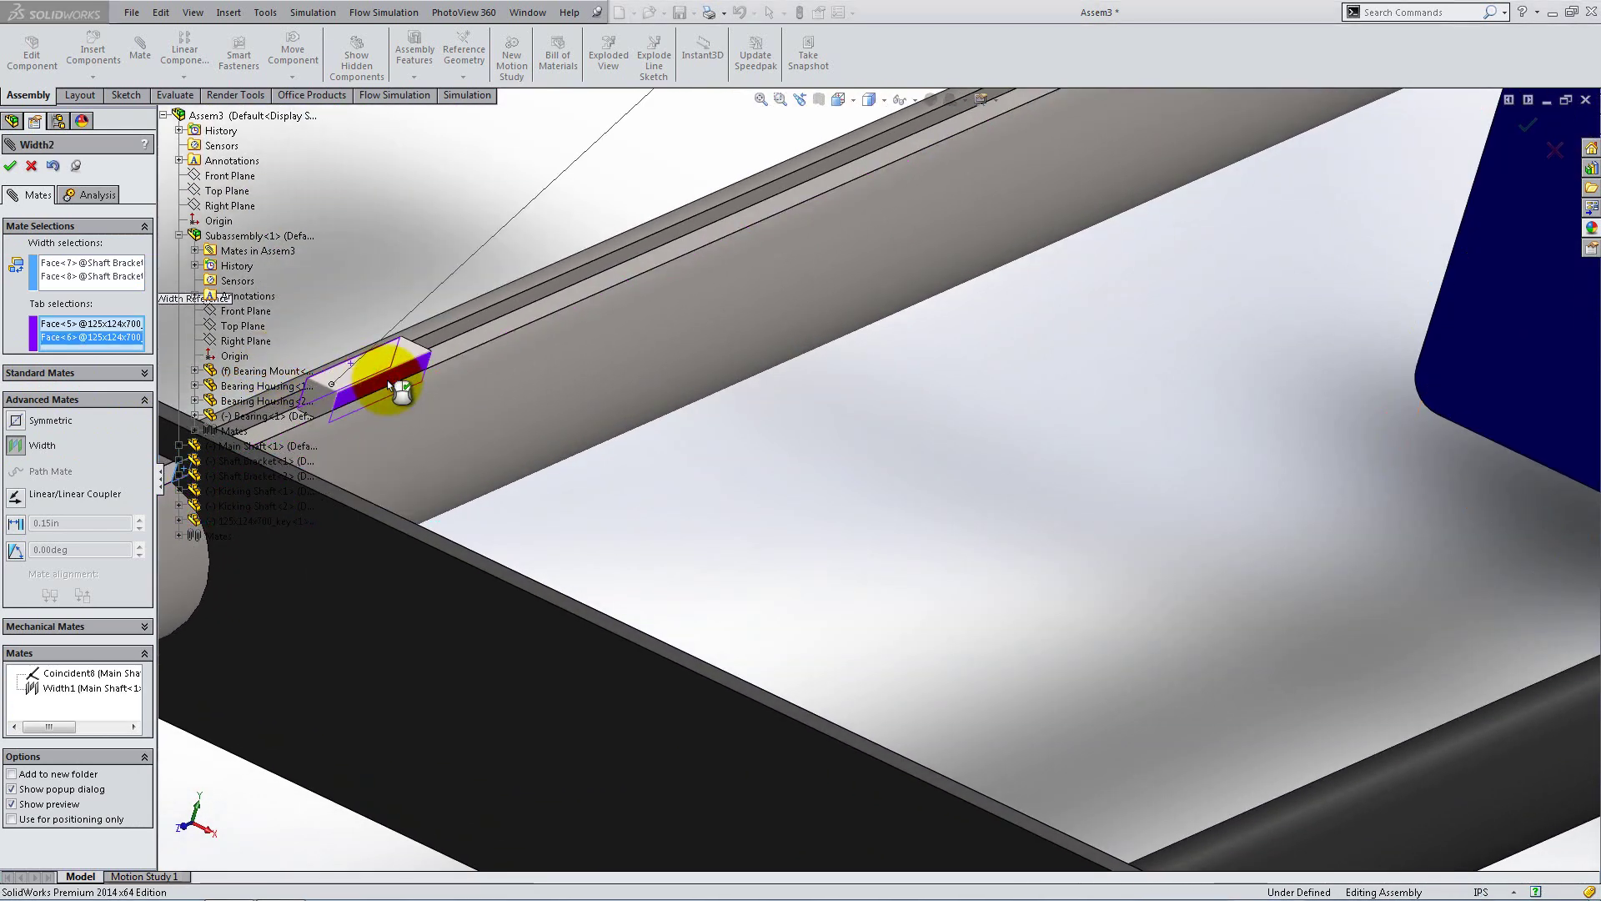
left_click(387, 379)
scroll(508, 490, "up", 3)
scroll(508, 491, "up", 4)
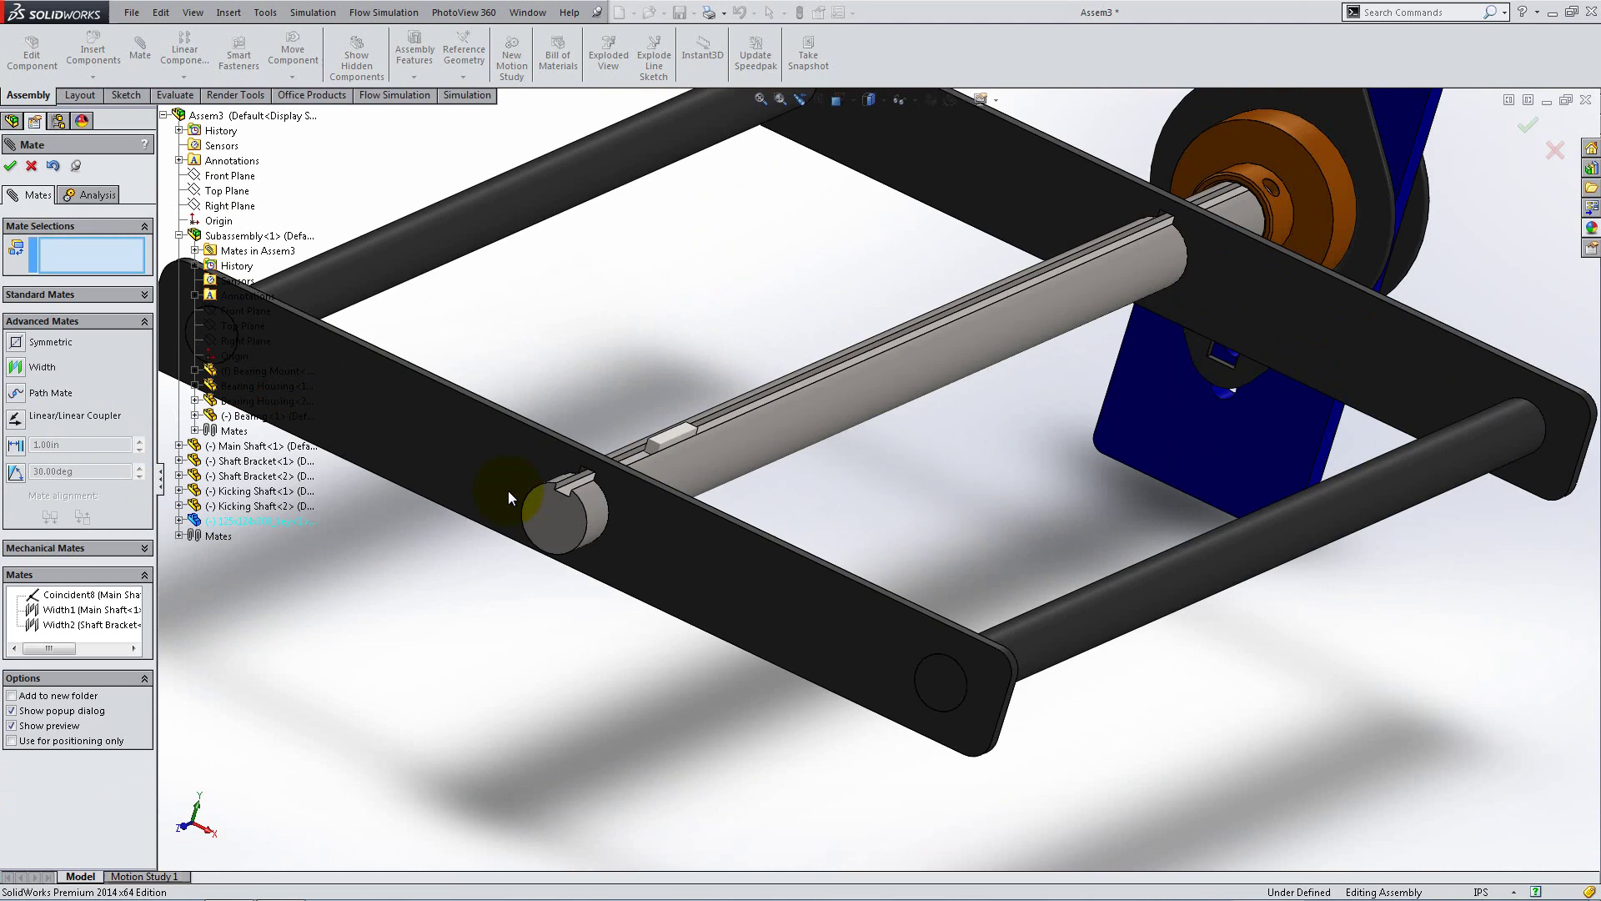
- Mate the bearing face coincident with the shaft bracket plate face
left_click(12, 167)
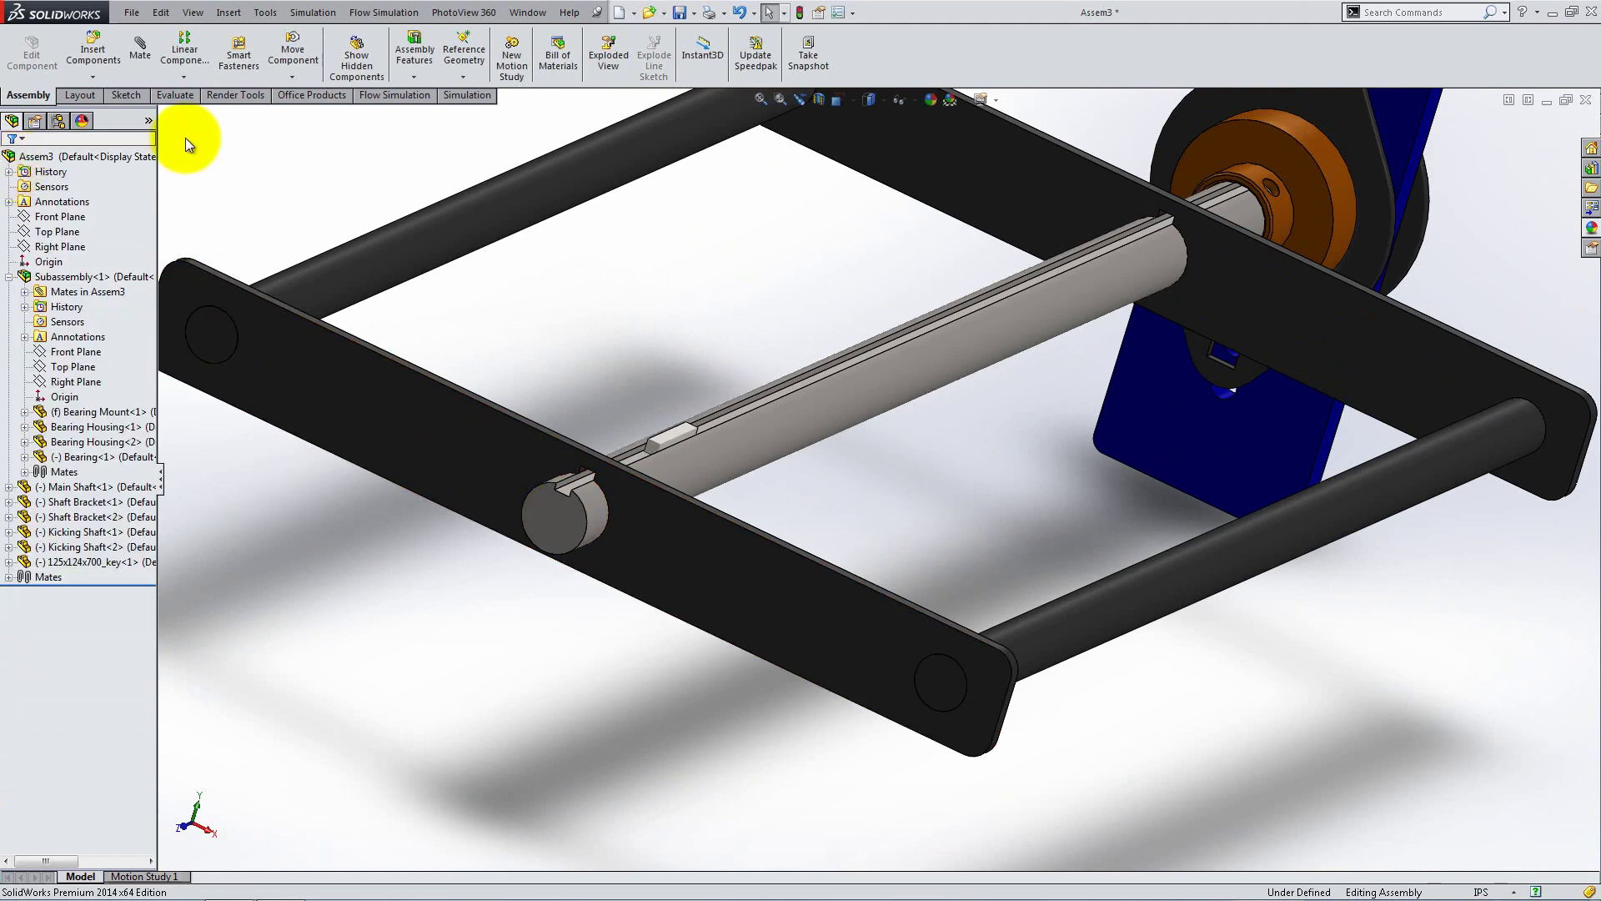
left_click(140, 51)
scroll(1285, 229, "down", 5)
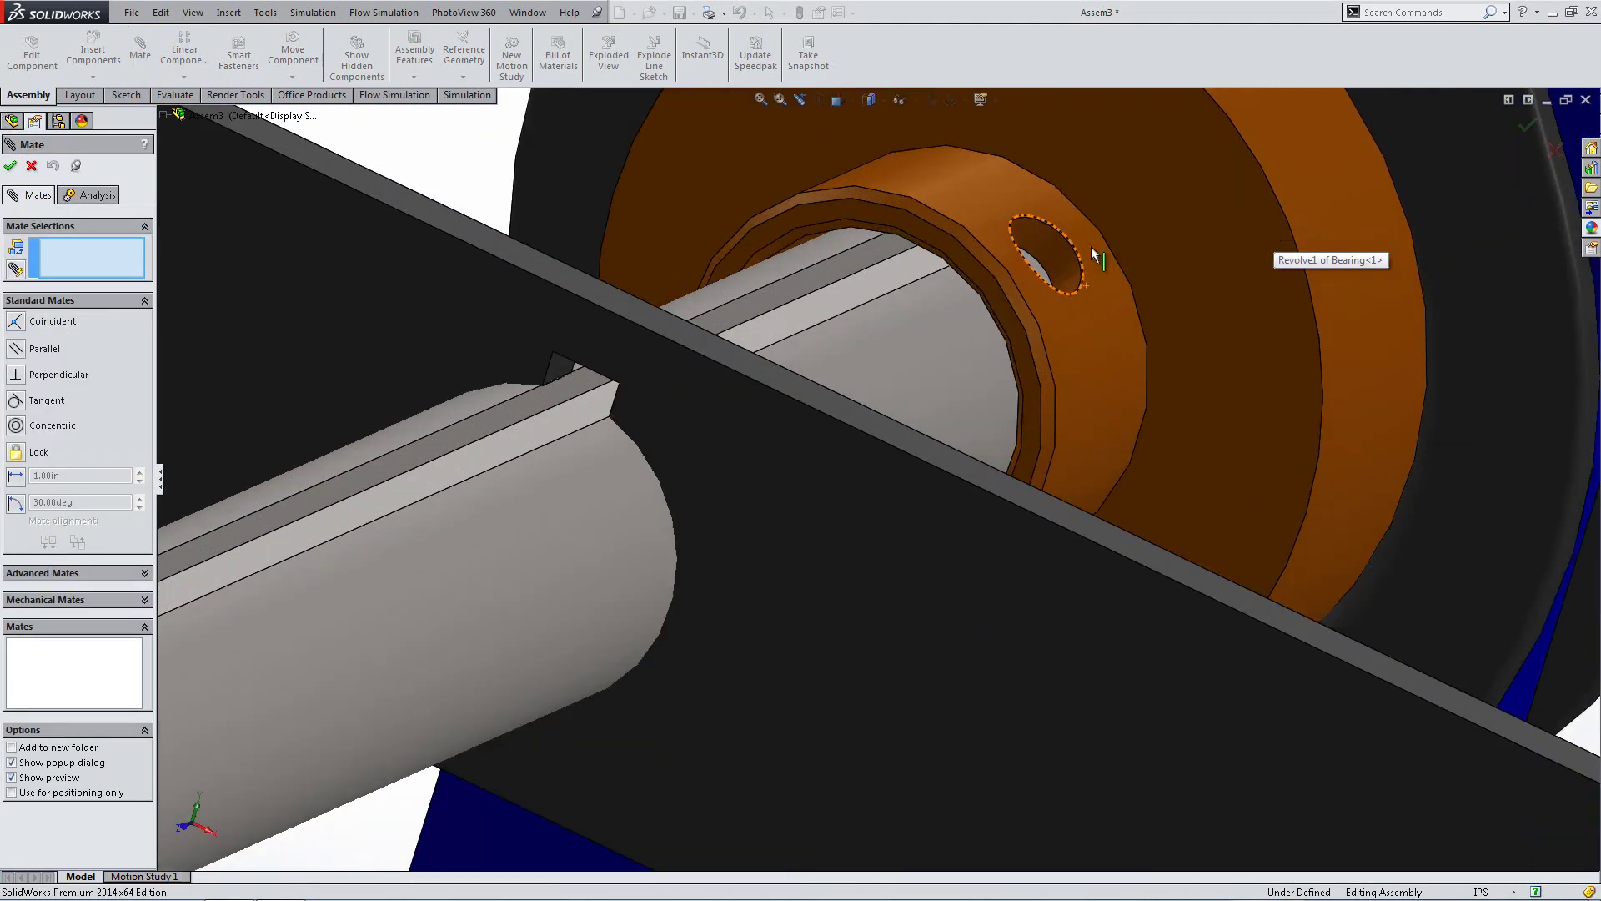
scroll(949, 318, "up", 3)
left_click(949, 321)
middle_click_drag(908, 574, 868, 476)
left_click(1083, 365)
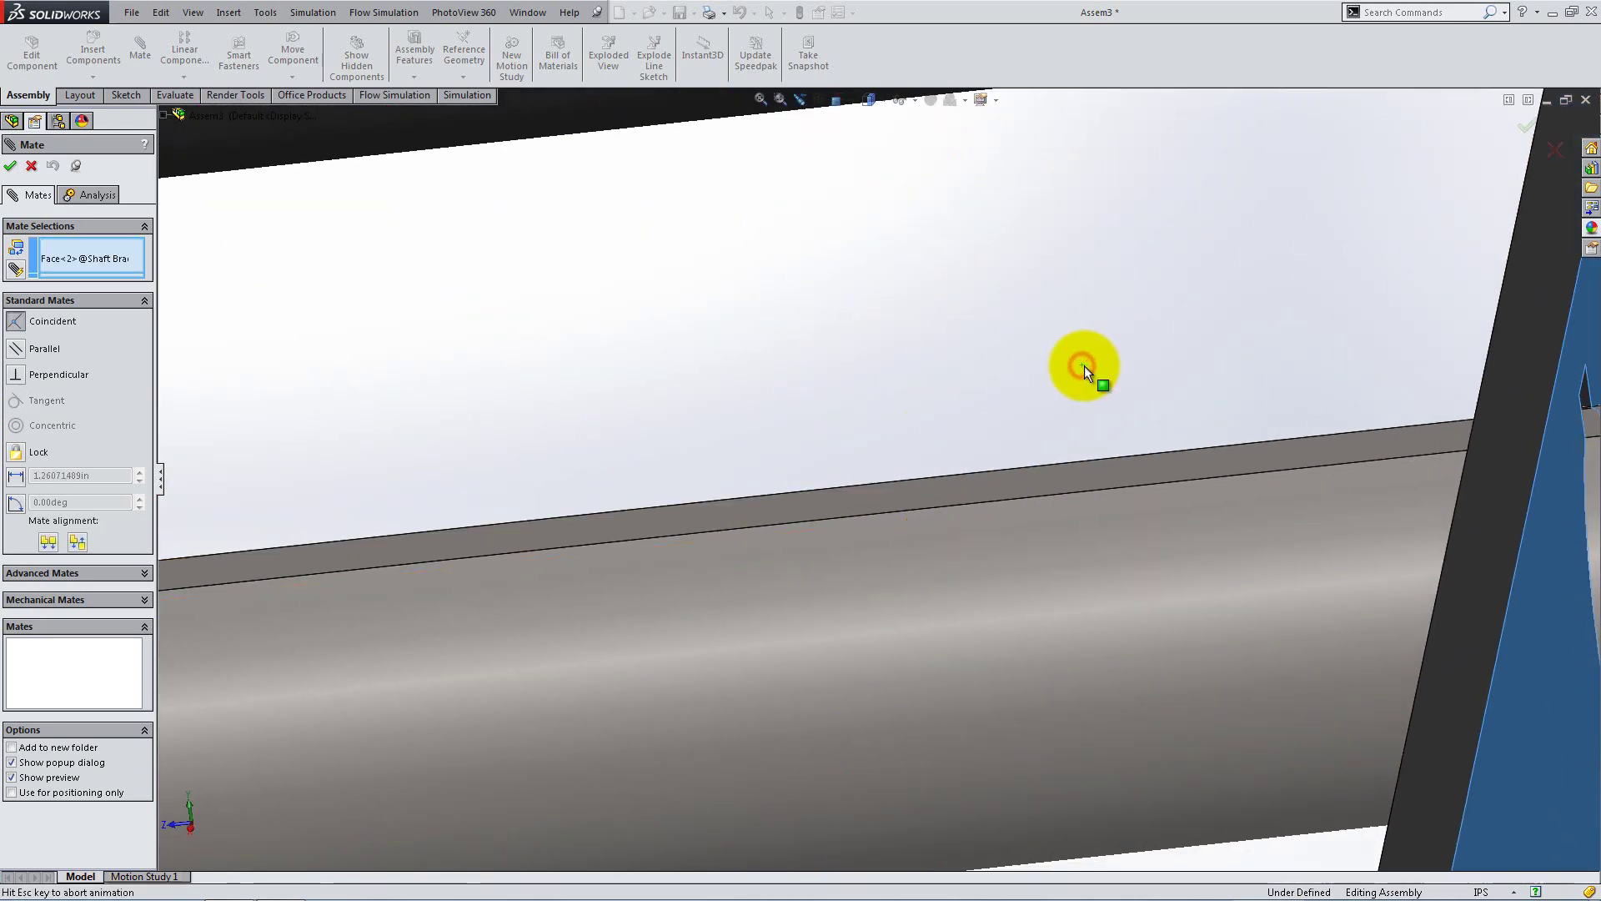
left_click(1271, 346)
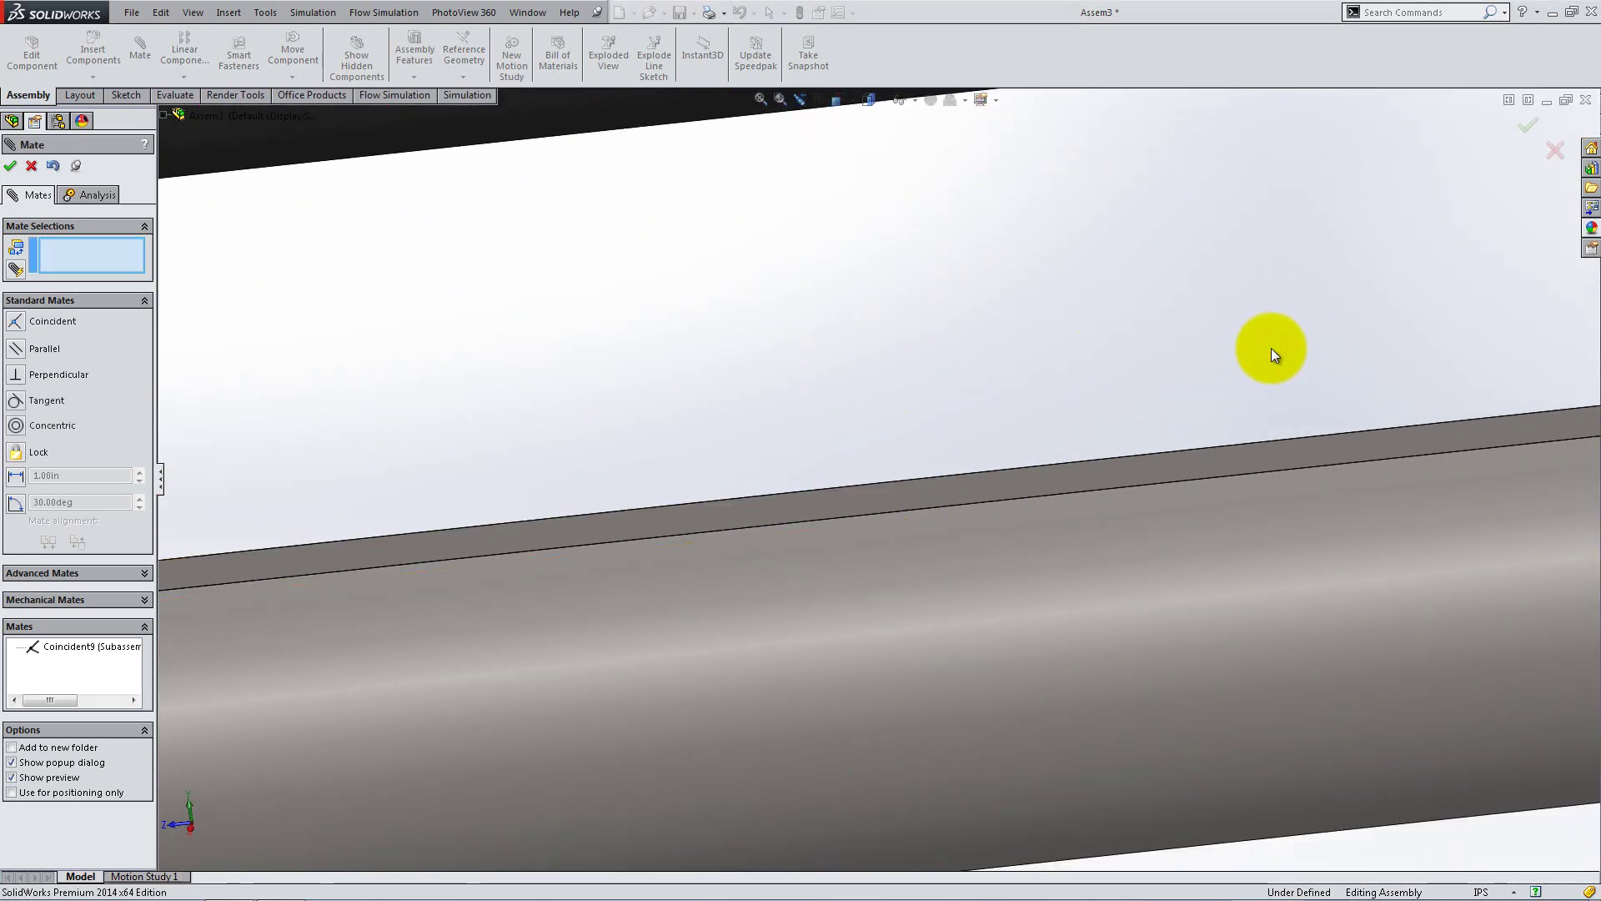
- Switch to isometric, rotate the frame around the main shaft, and begin inserting a component
key("space")
left_click(1403, 407)
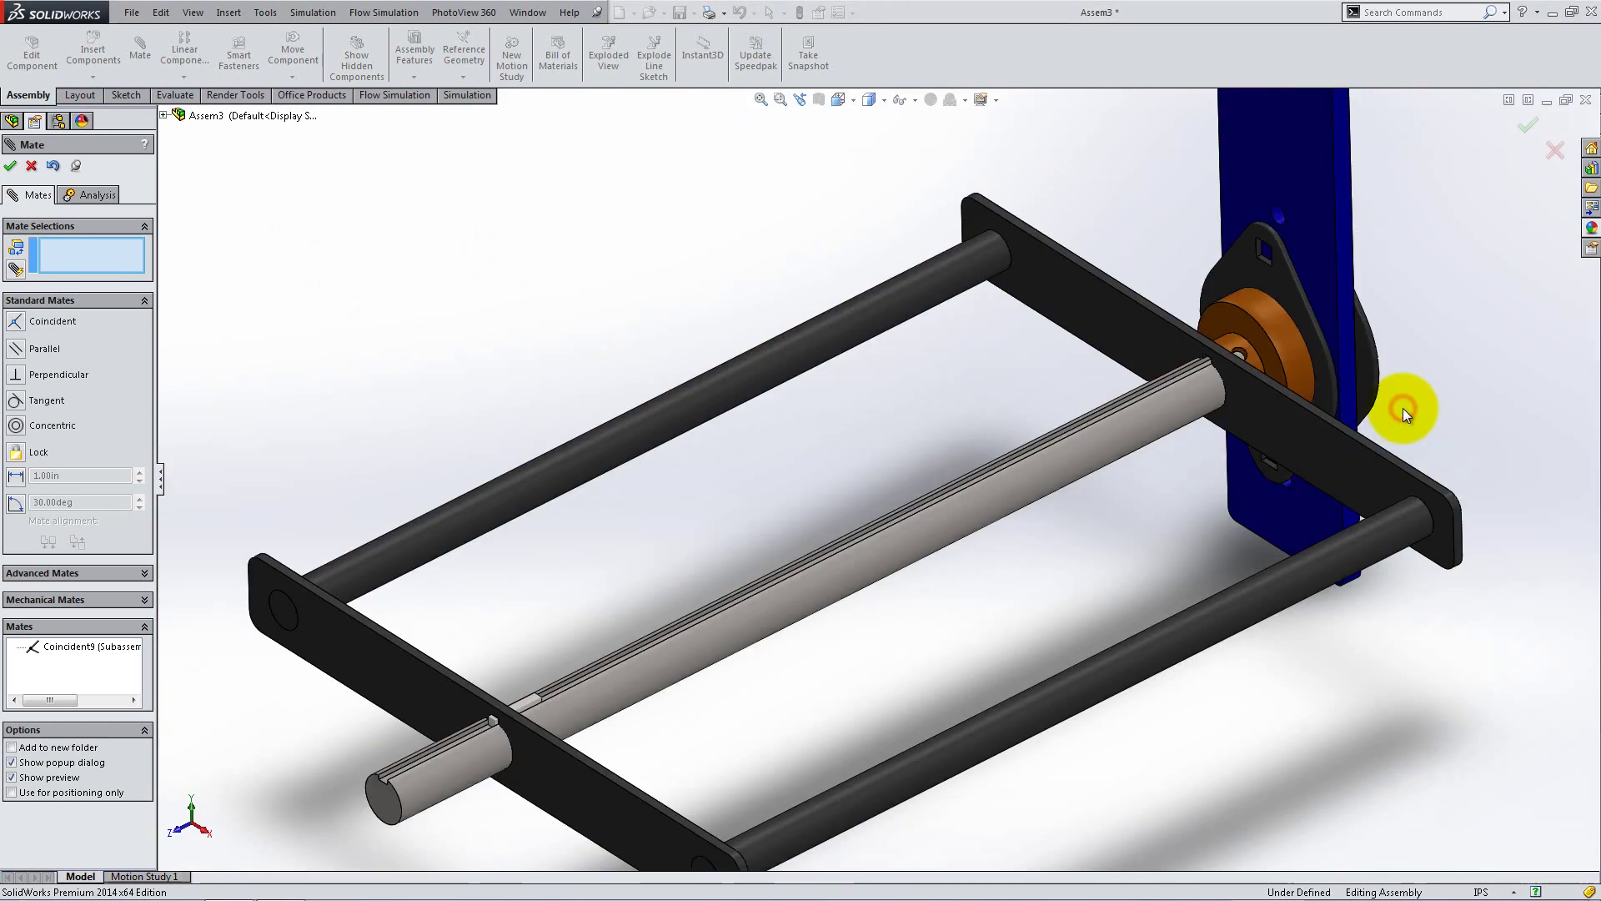
left_click_drag(1014, 599, 1055, 637)
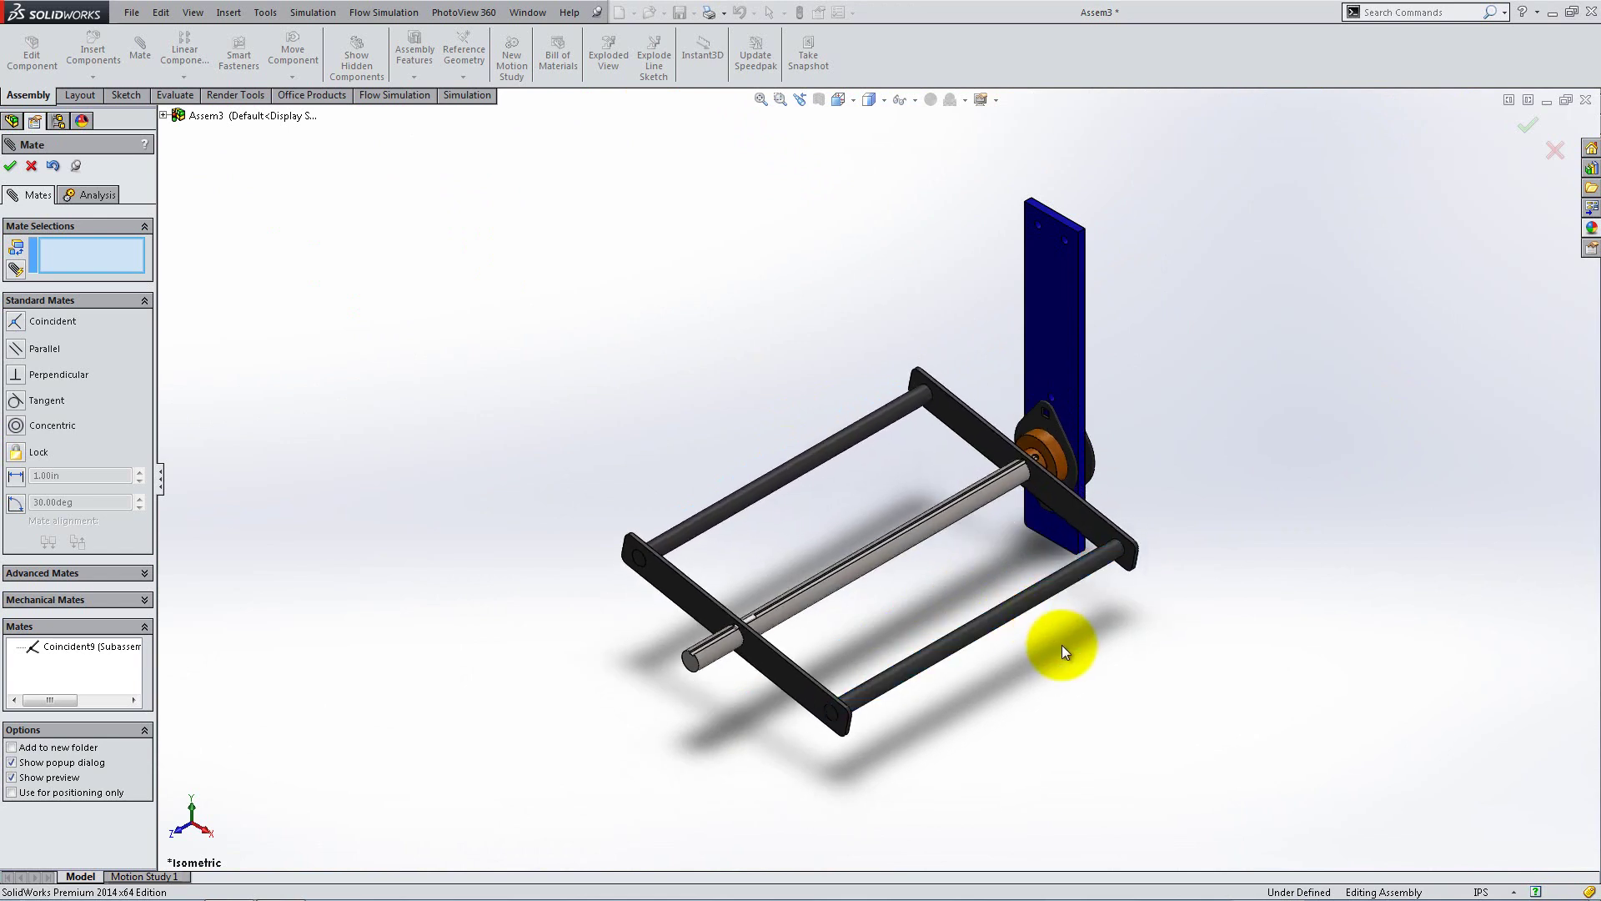
left_click(10, 165)
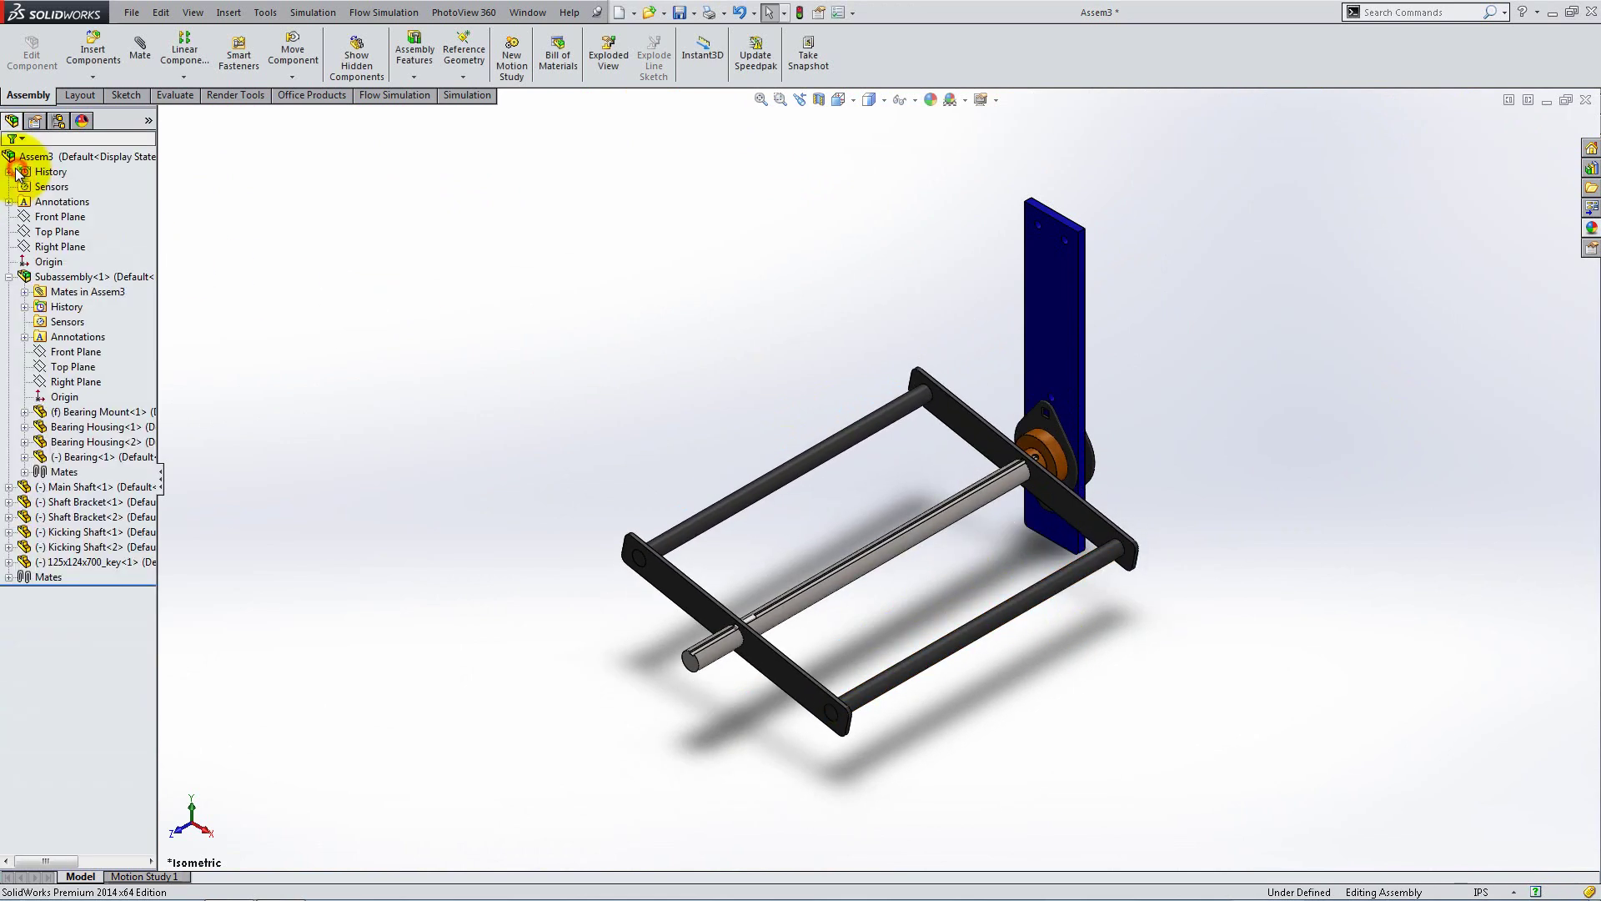
left_click(90, 65)
- Insert Gear Assy.SLDASM into Assem3 beside the main shaft's free end
left_click(79, 457)
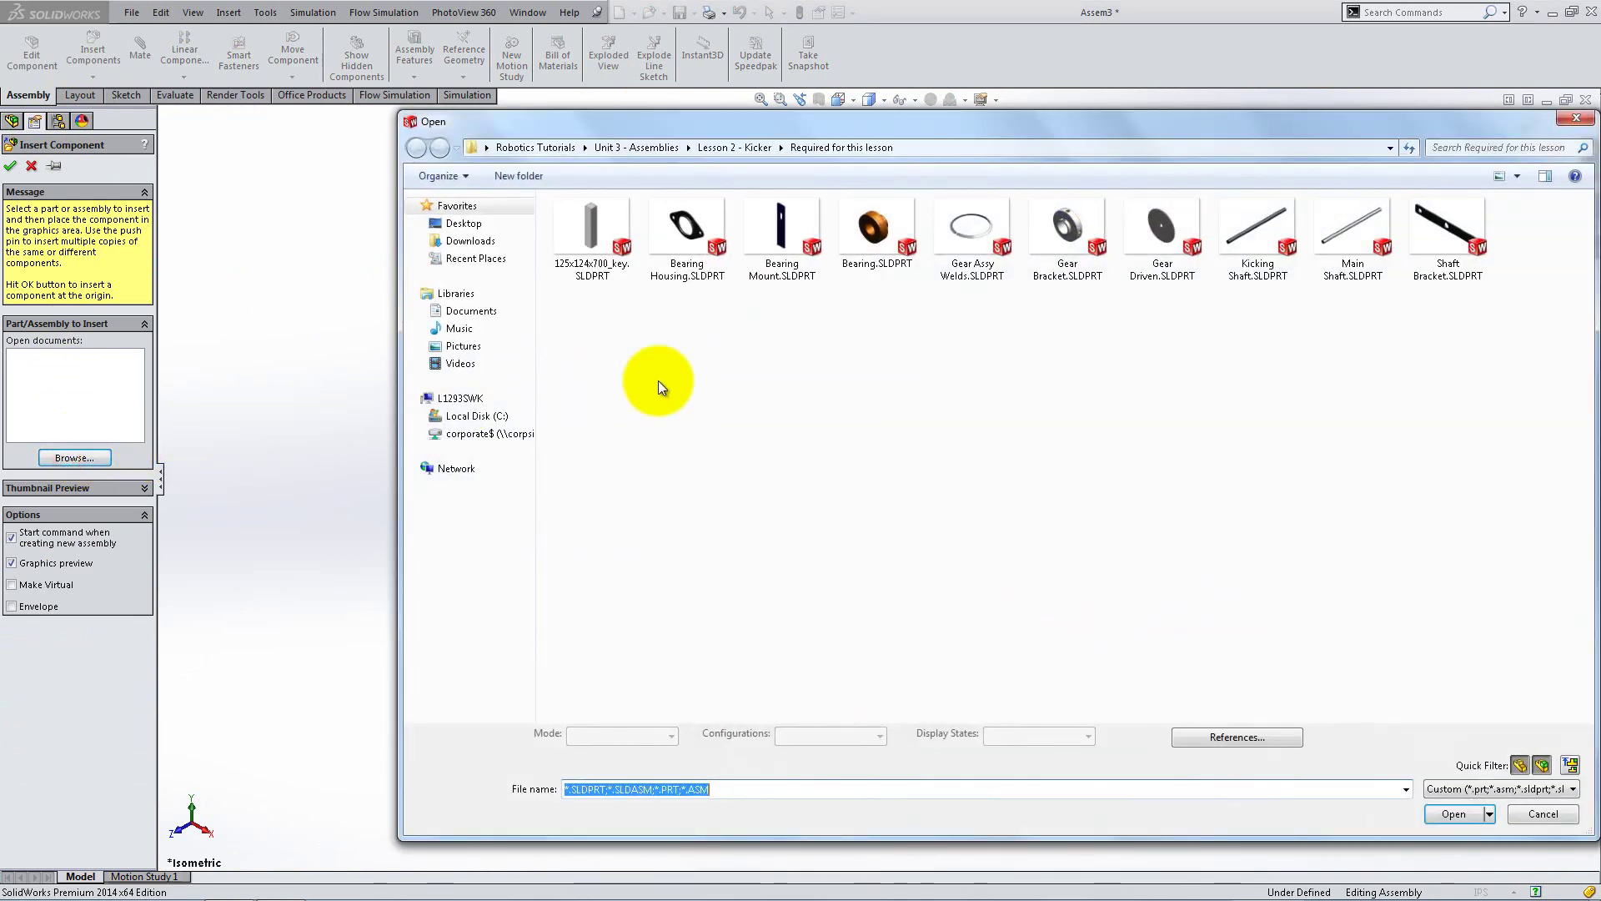
left_click(1061, 250)
double_click(1061, 250)
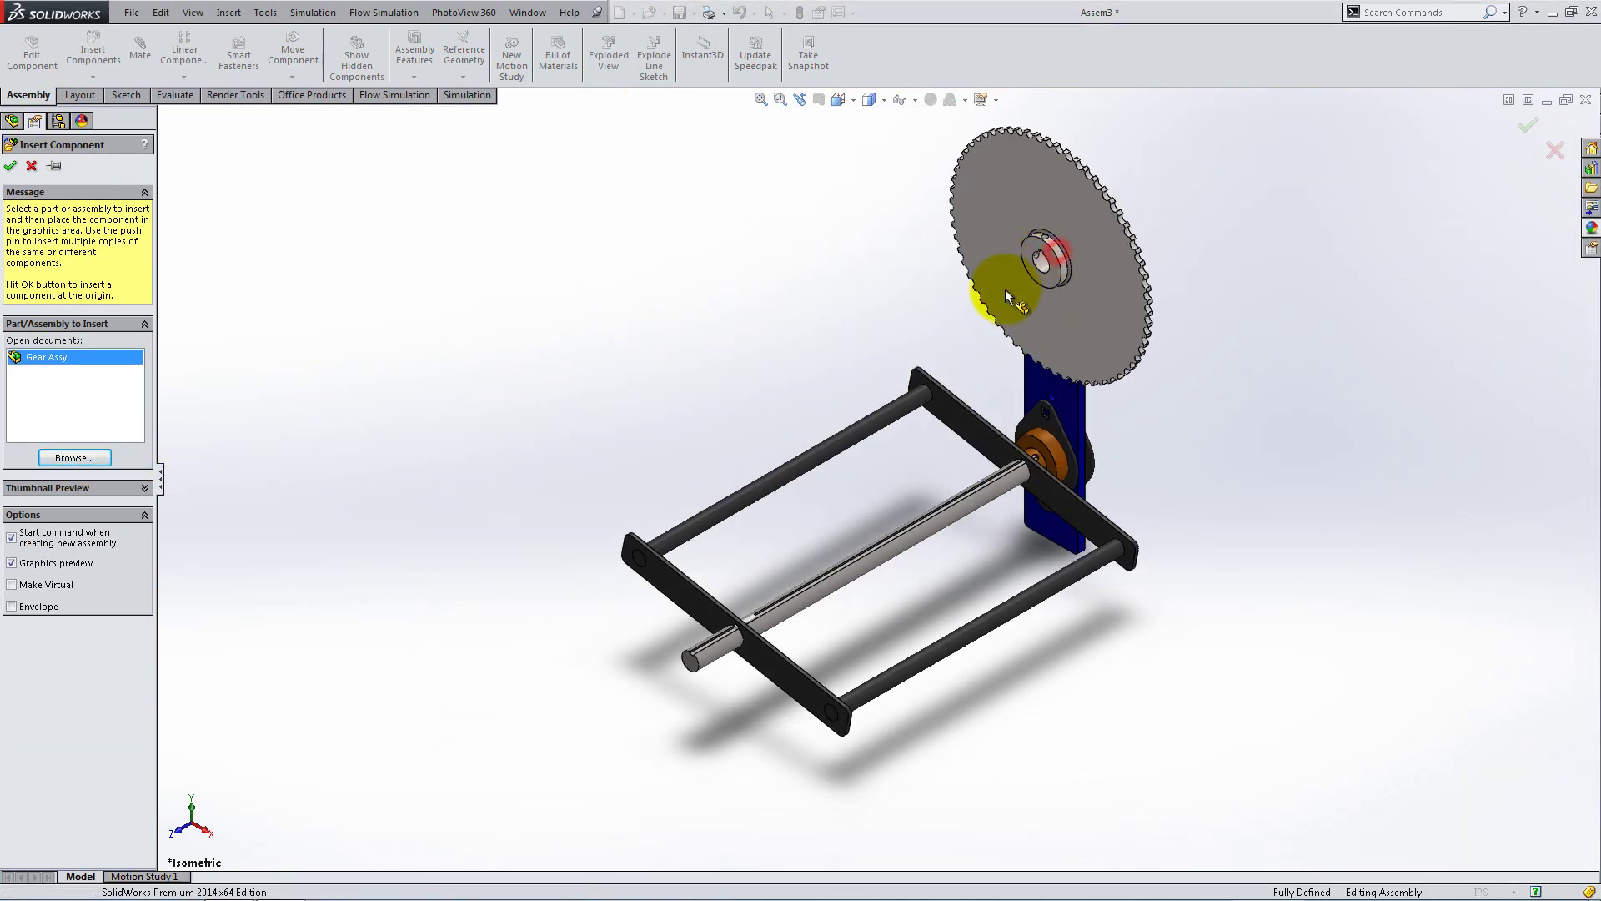
left_click(560, 623)
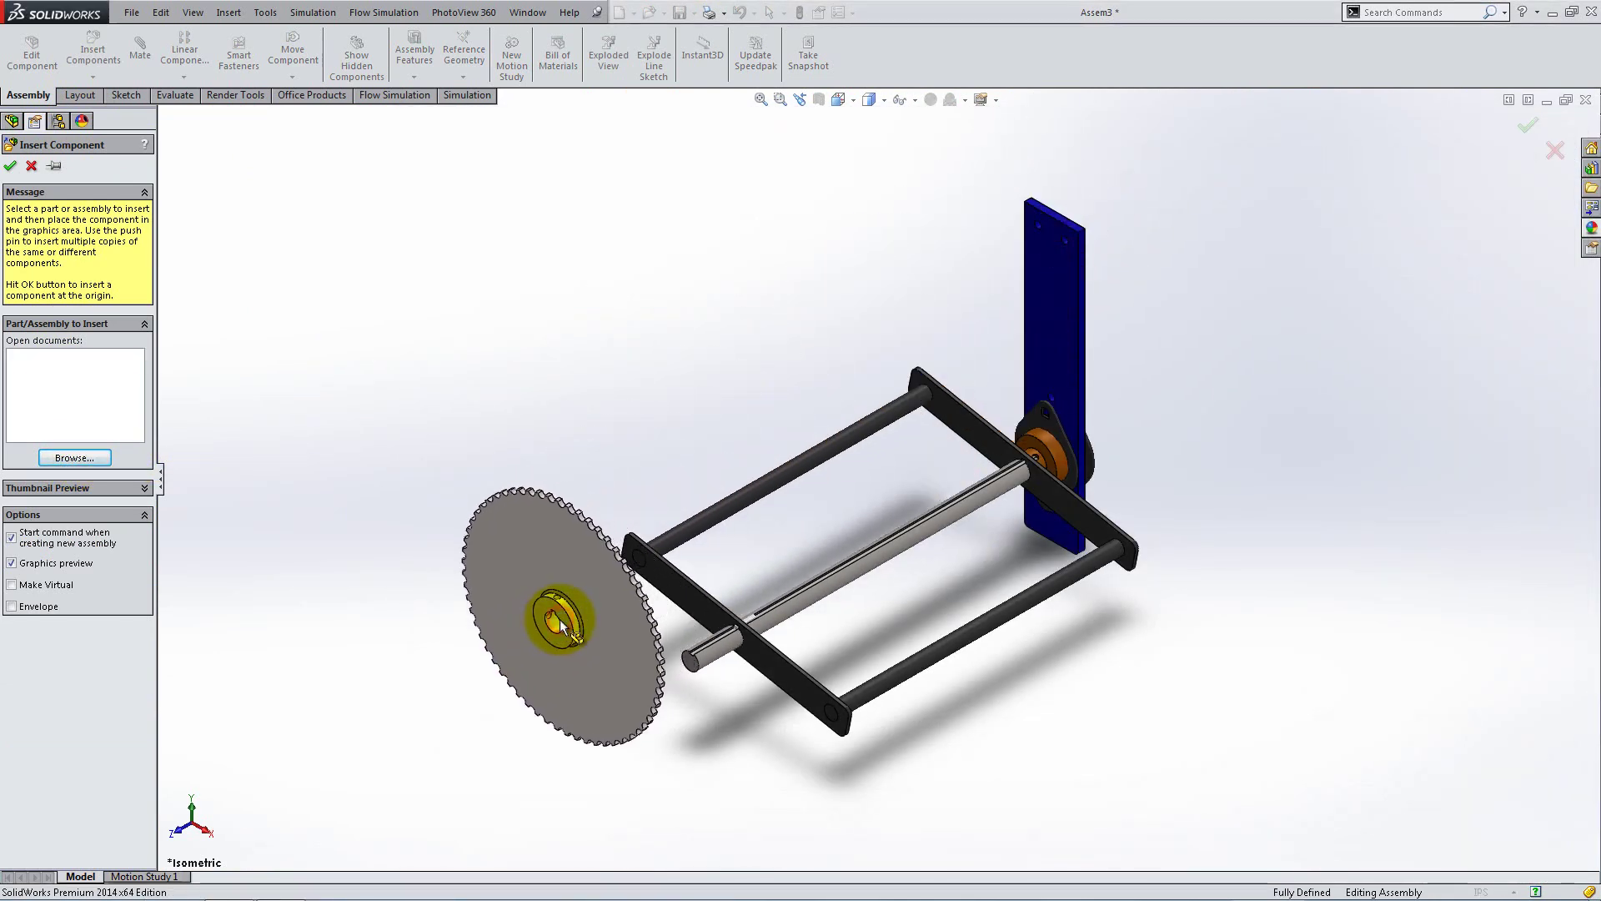
- Rotate the Gear Assy upright so it faces the main shaft
left_click(291, 77)
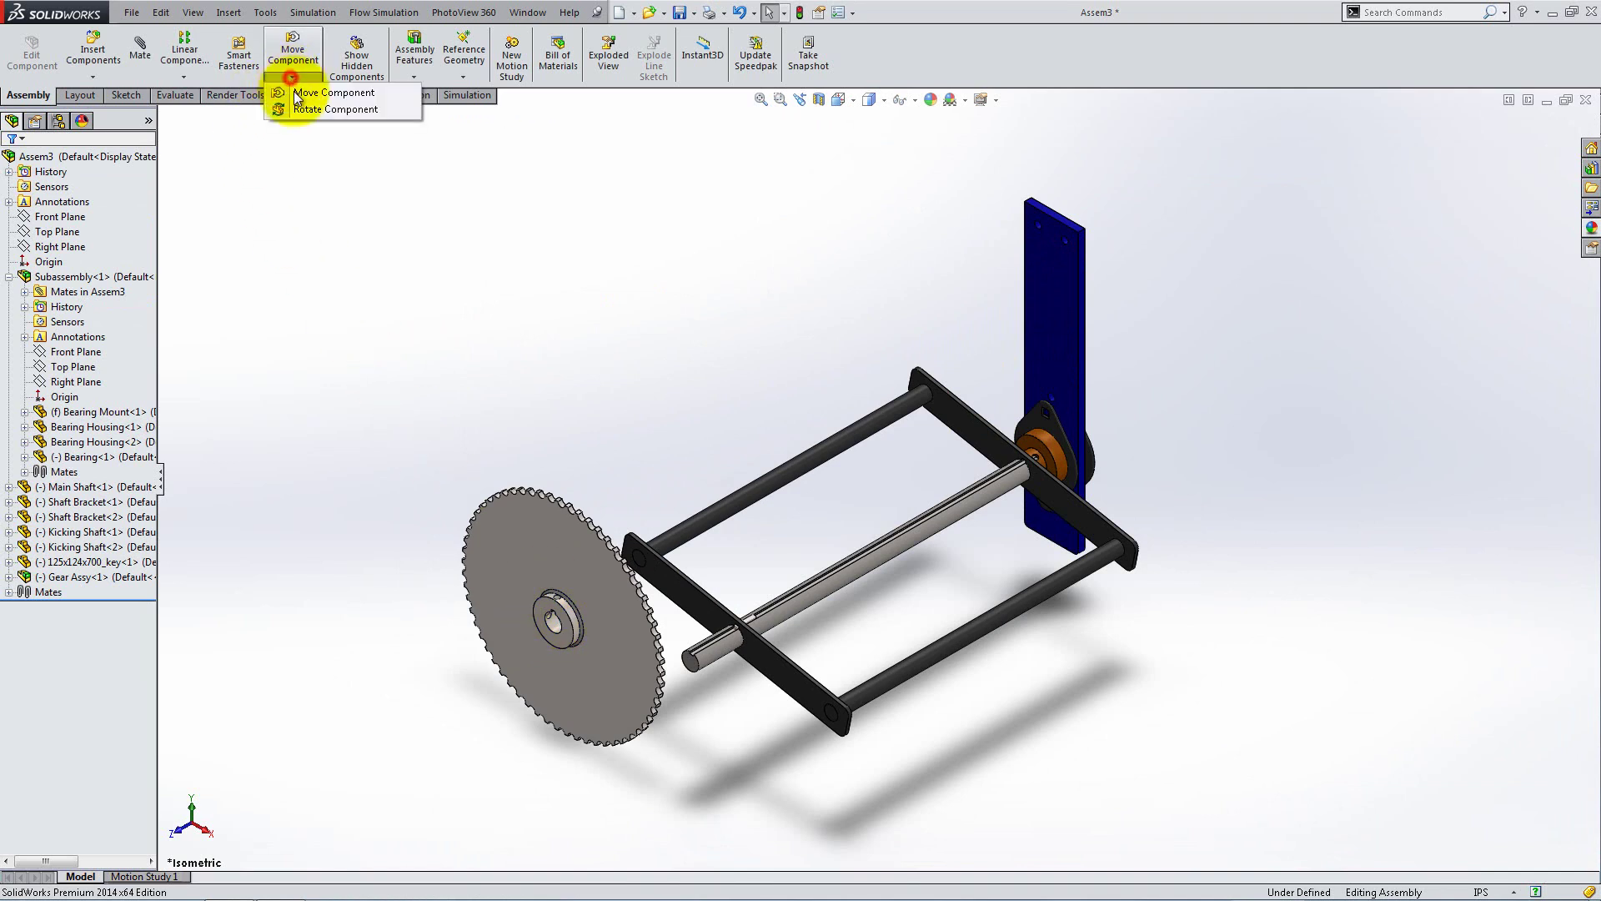
left_click(300, 109)
left_click_drag(655, 676, 360, 731)
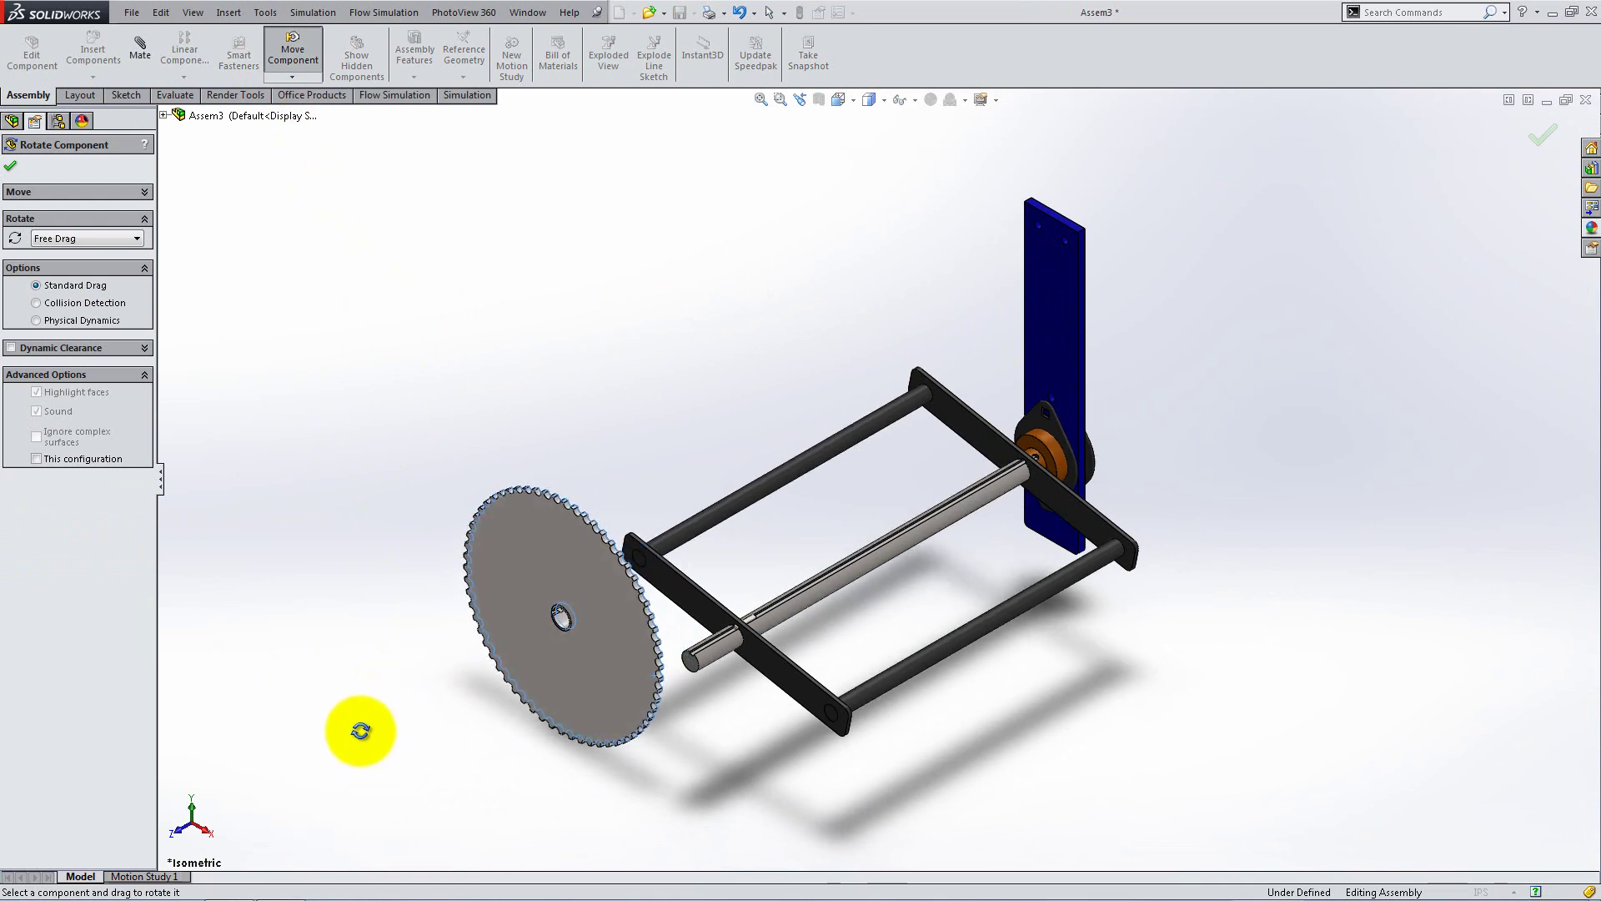
- Mate the Gear Assy's bore concentric with the main shaft's free end (Concentric7)
left_click(12, 167)
left_click(140, 50)
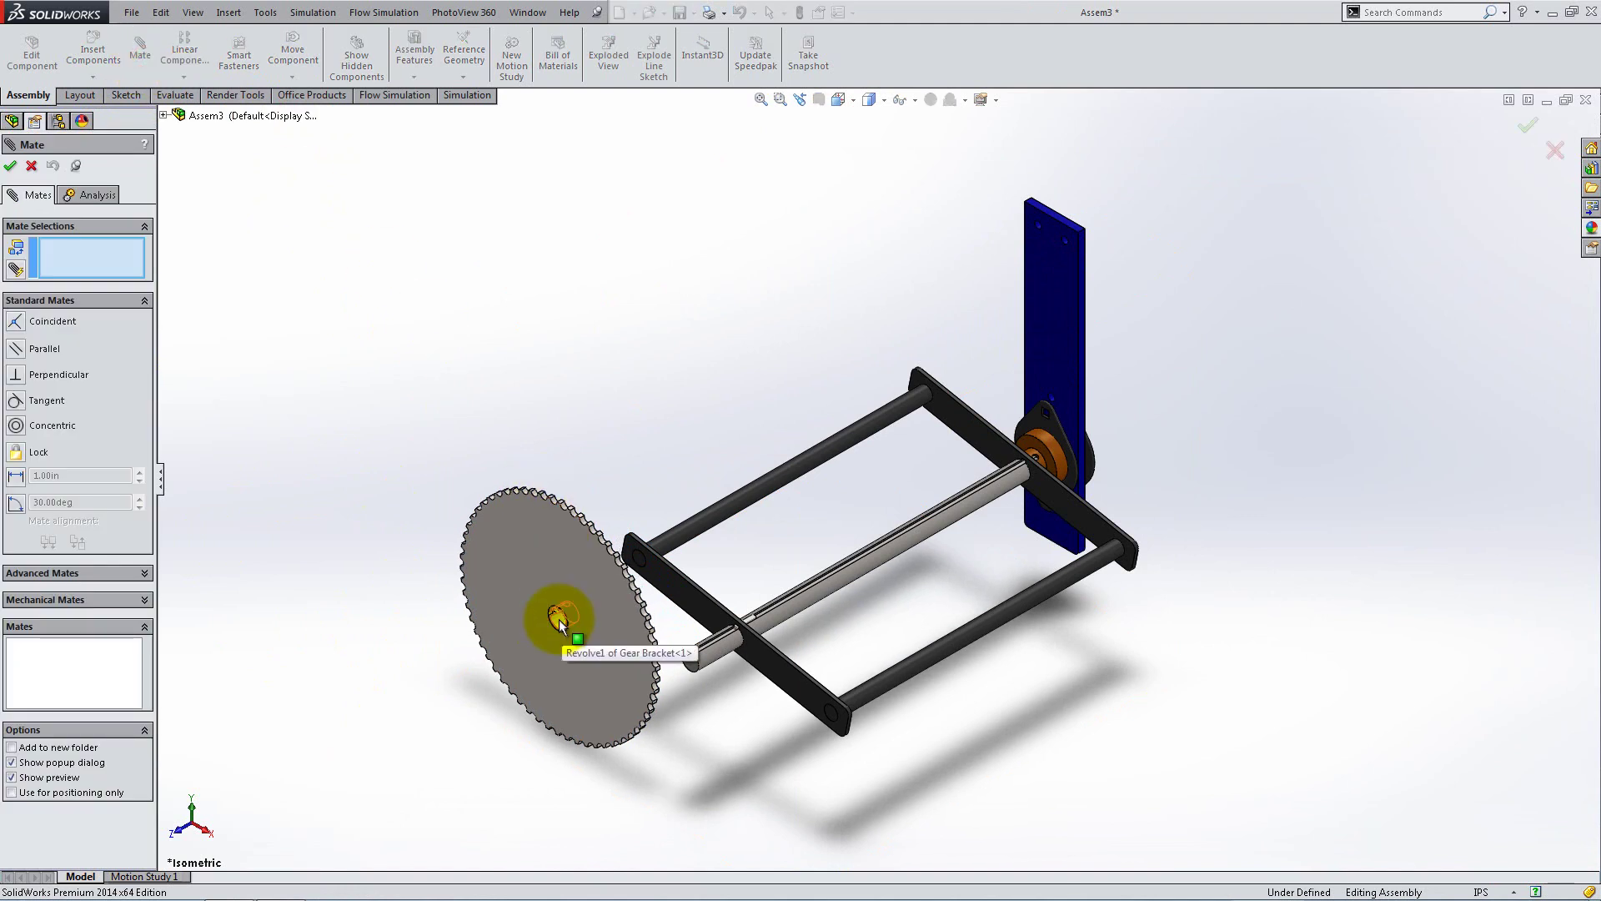
left_click(714, 657)
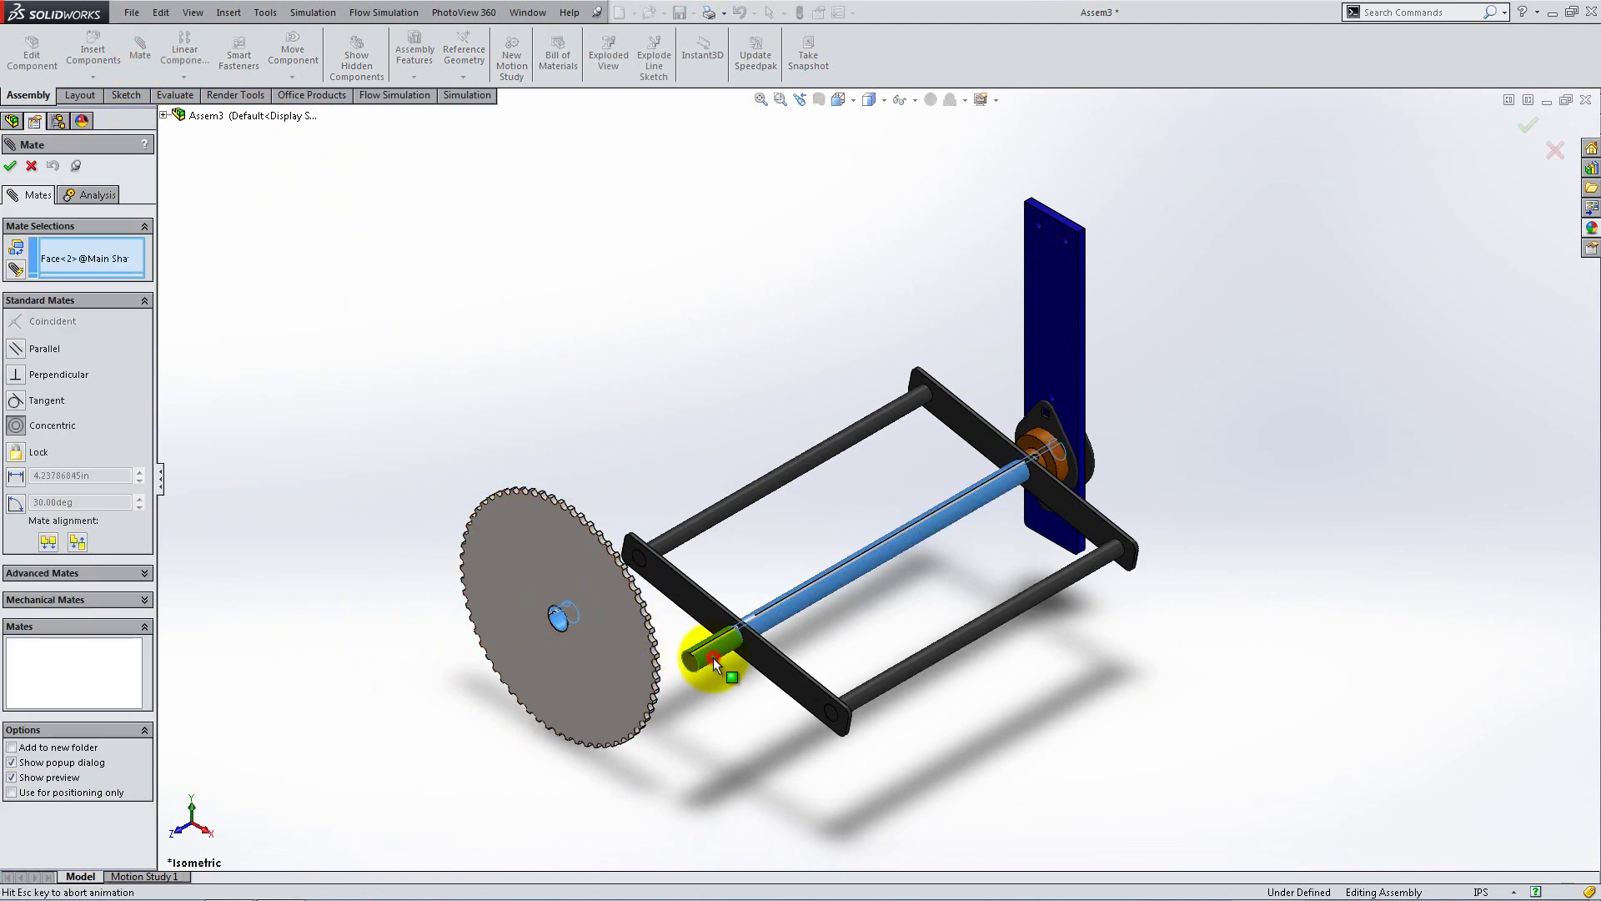
left_click(692, 685)
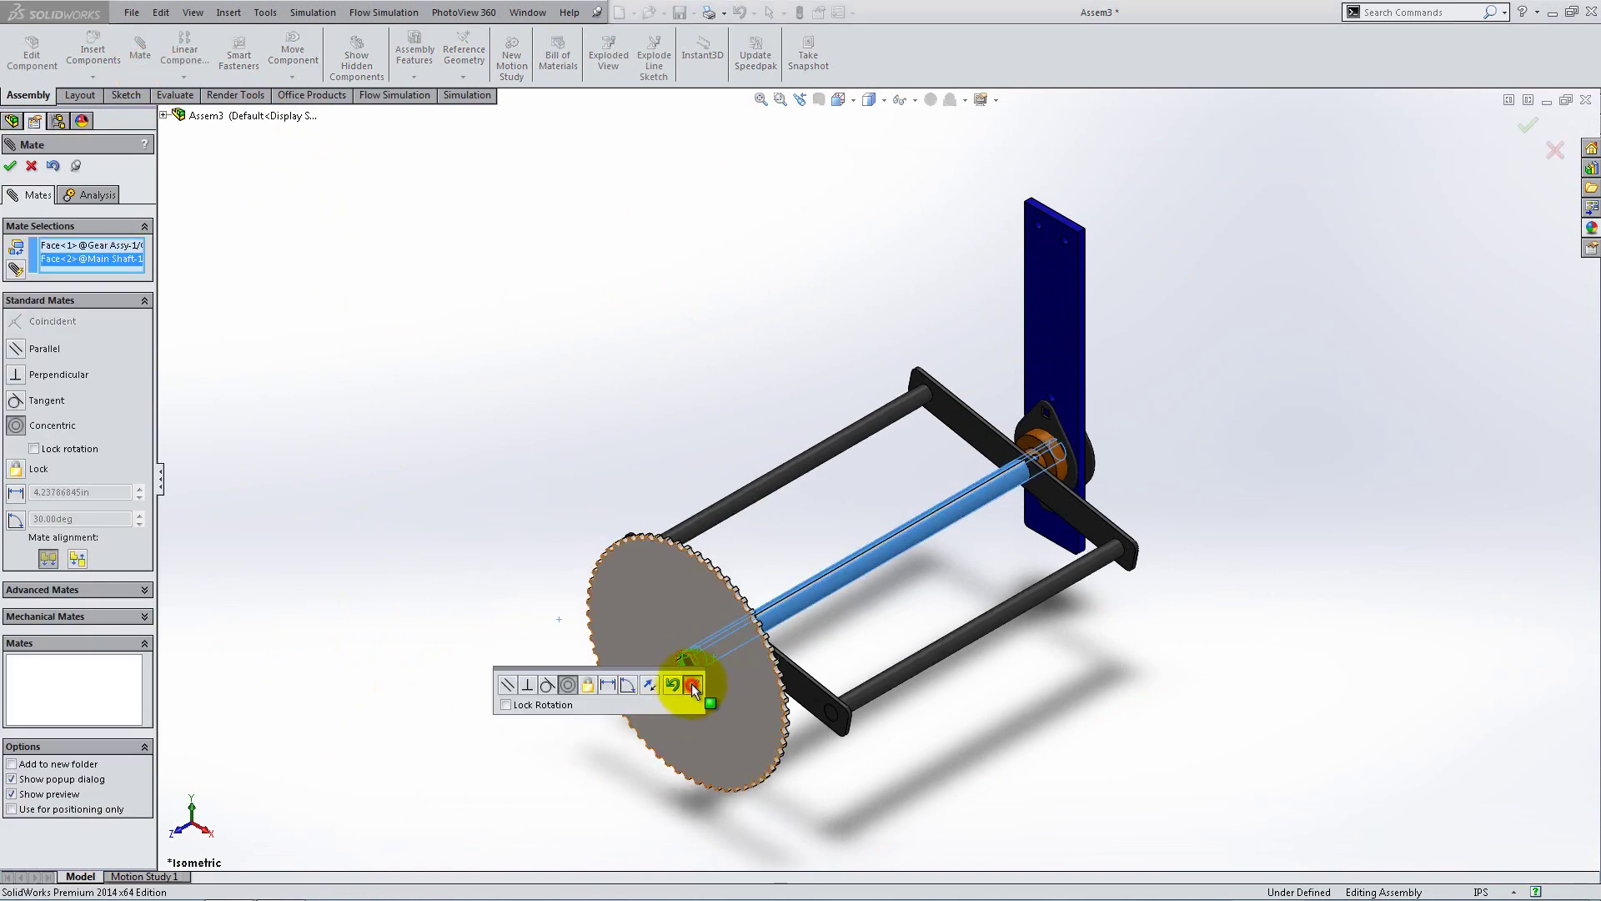
scroll(700, 659, "down", 1)
scroll(699, 657, "down", 5)
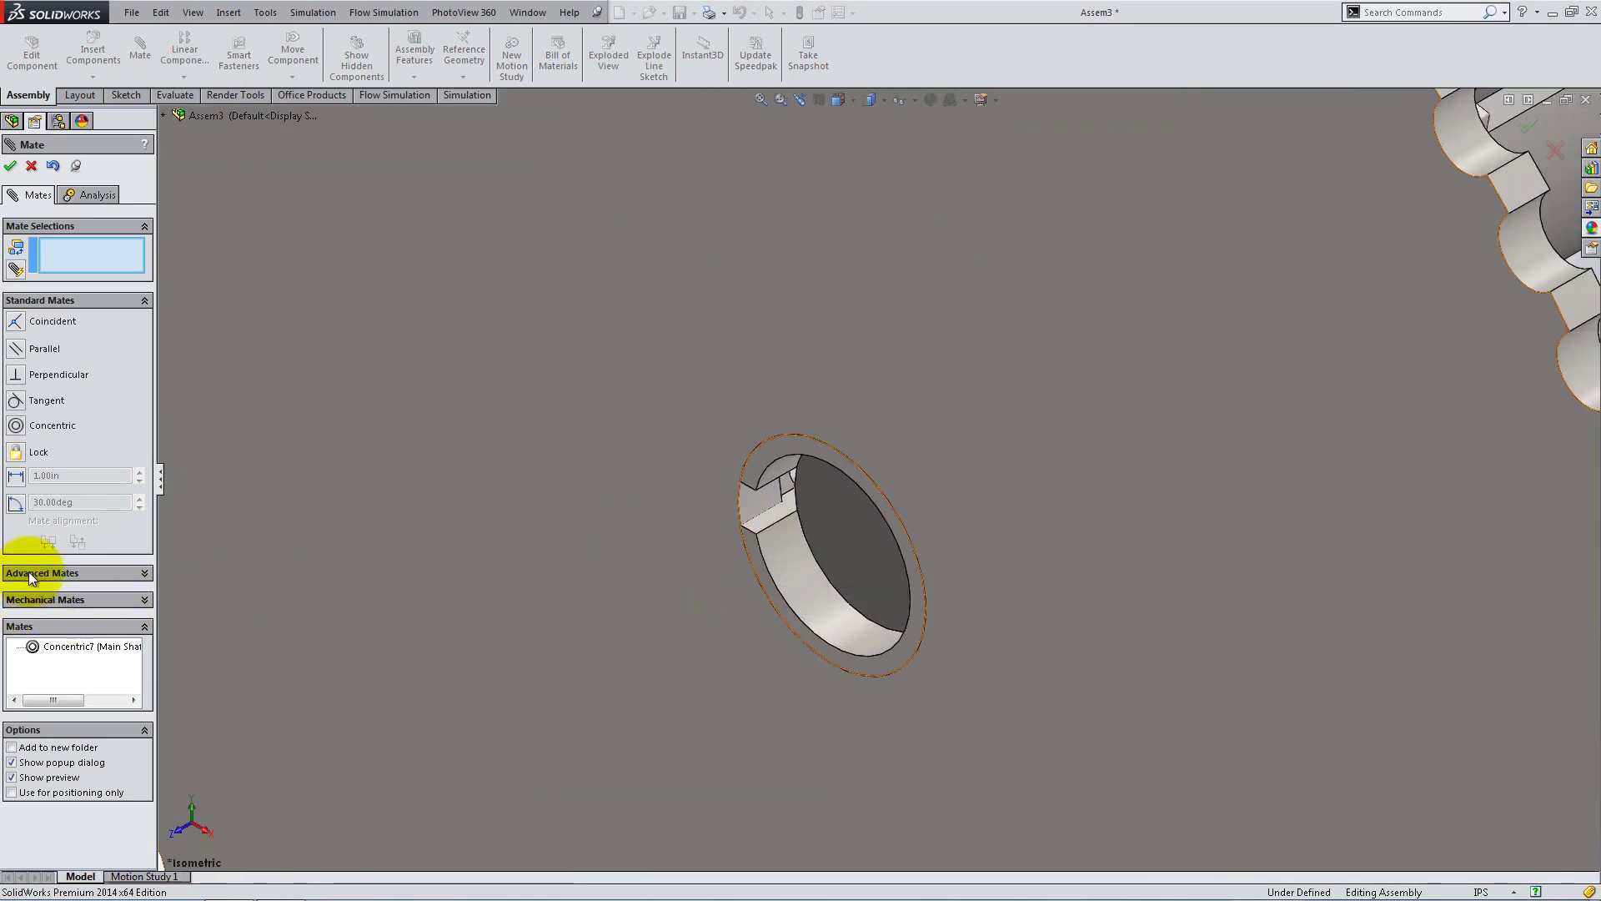
- Start an advanced Width mate with both side walls of the gear's keyway as width selections
left_click(29, 576)
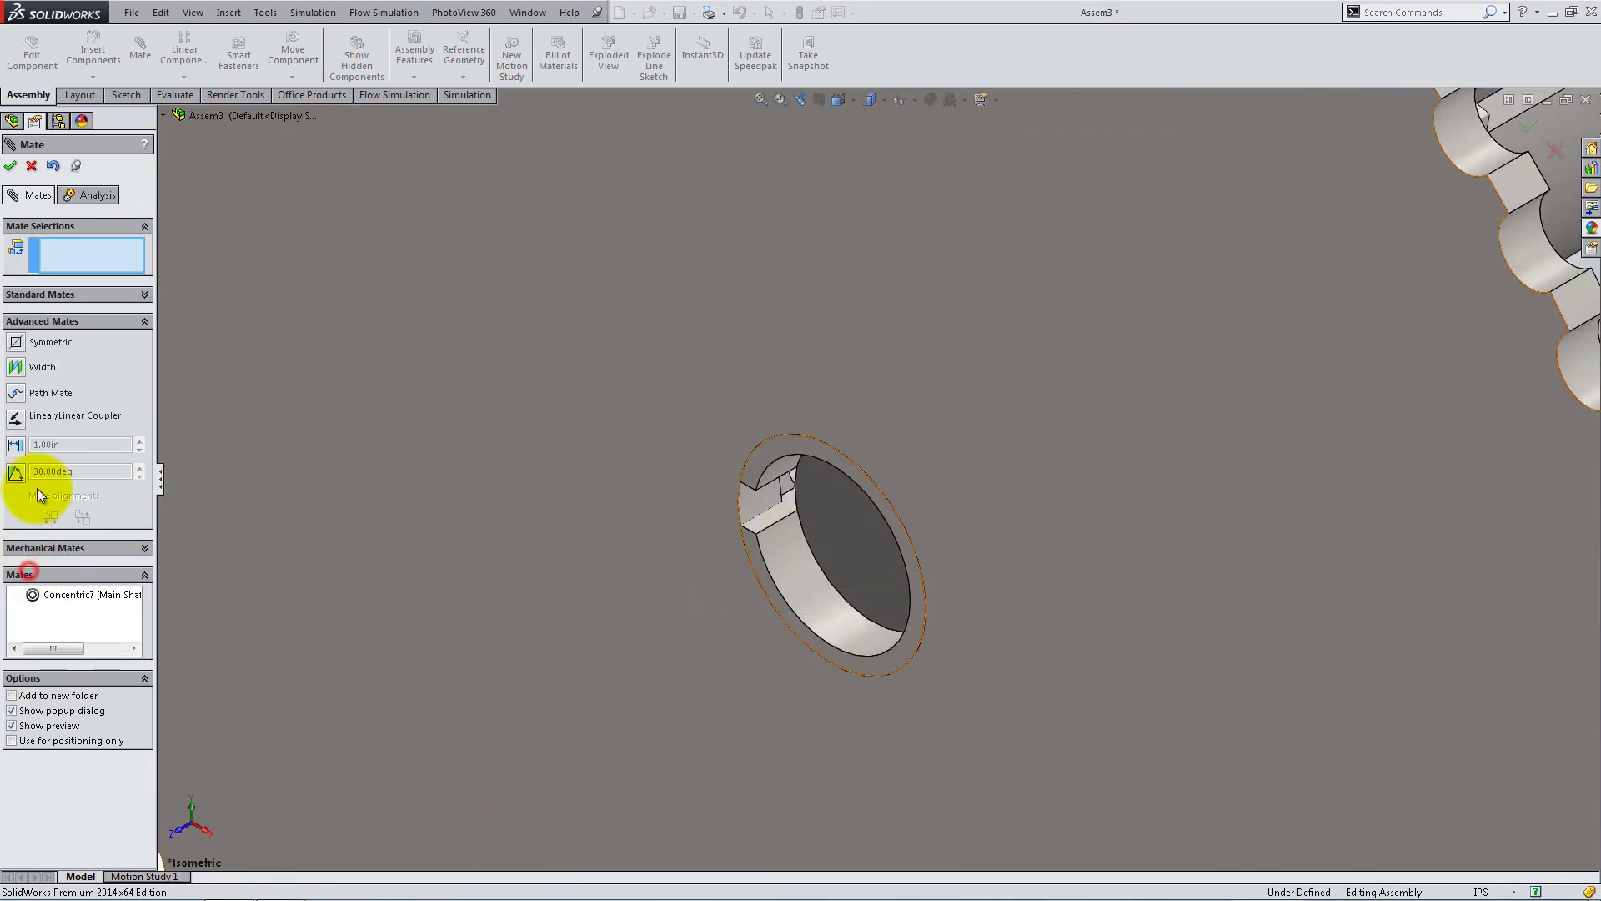
left_click(15, 368)
left_click(769, 522)
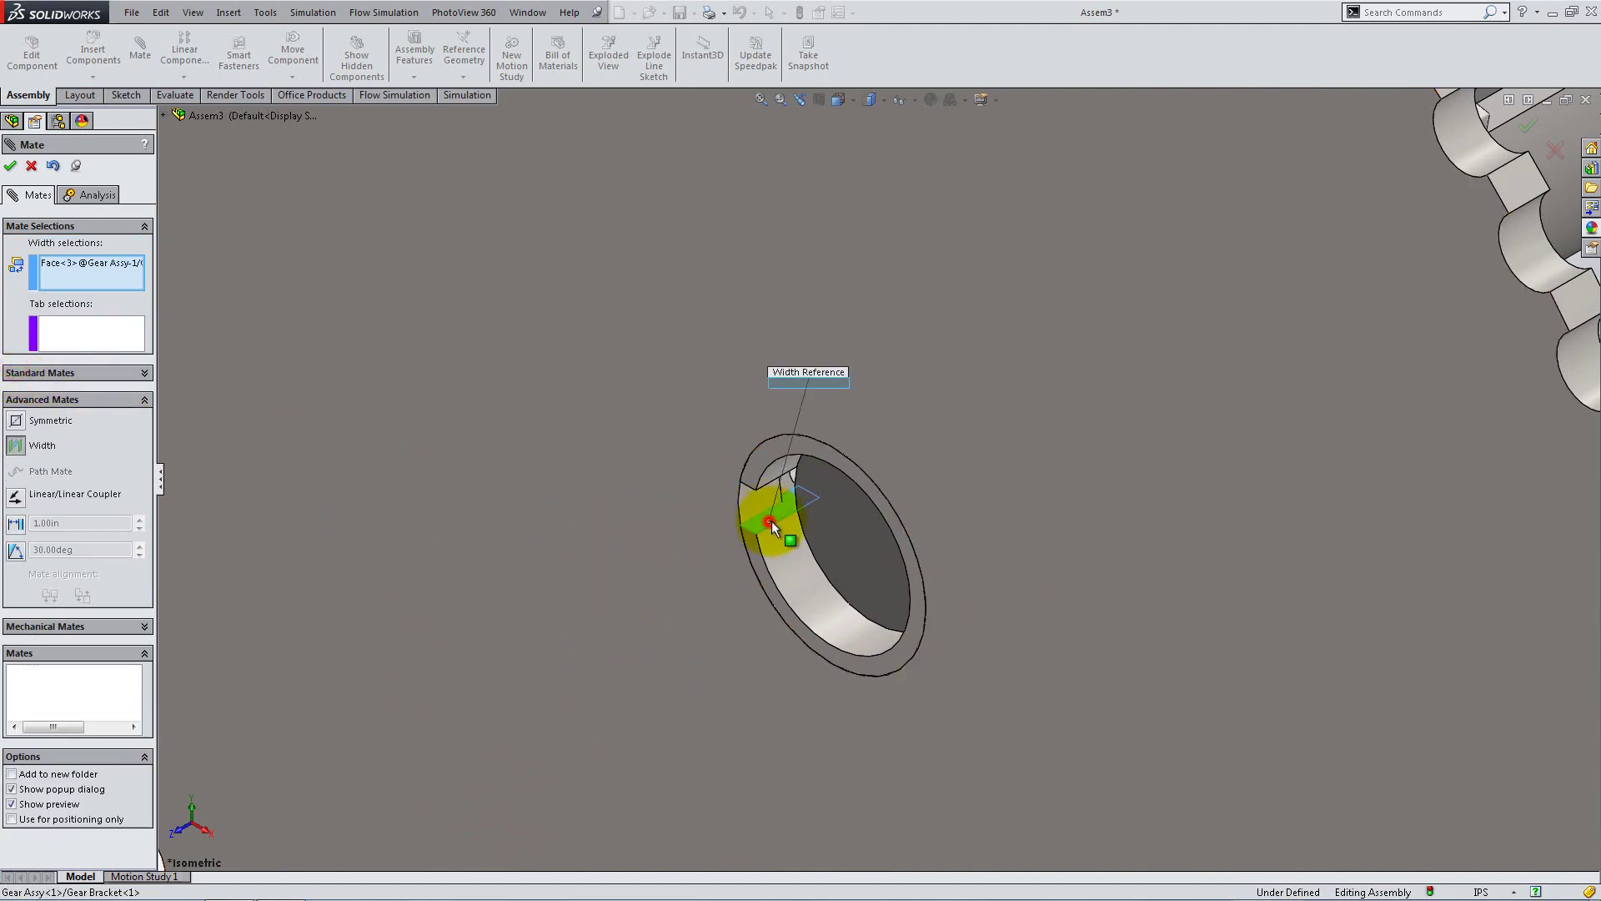
middle_click_drag(758, 518, 778, 260)
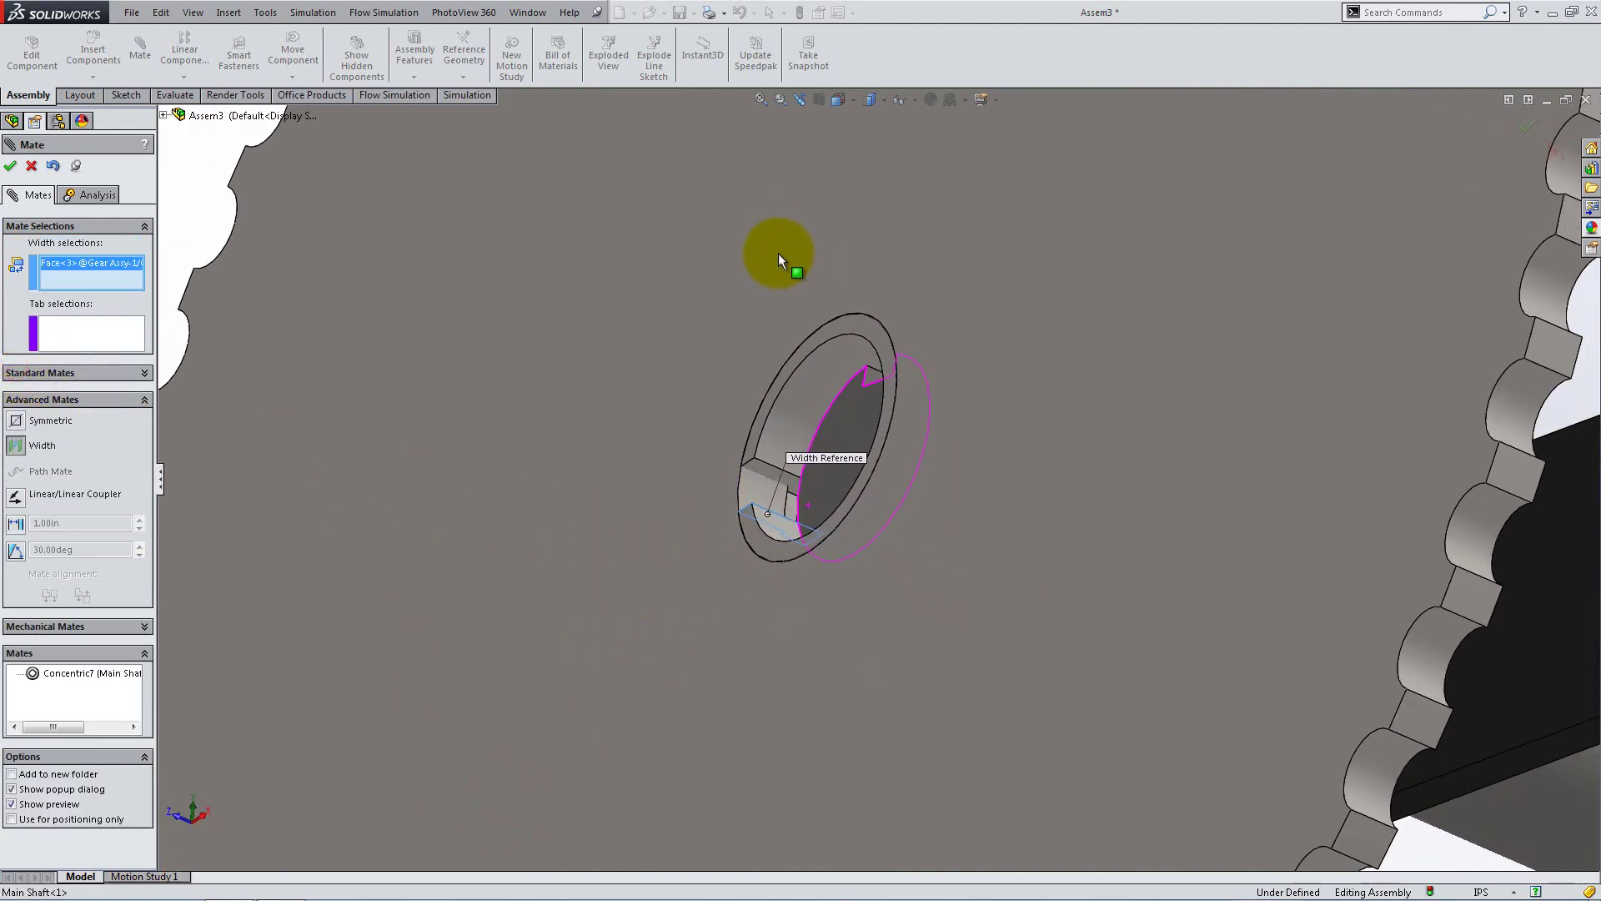
left_click(765, 461)
scroll(781, 458, "up", 5)
- Add both side faces of the shaft key as tab selections and accept Width3
middle_click_drag(1069, 349, 1319, 348)
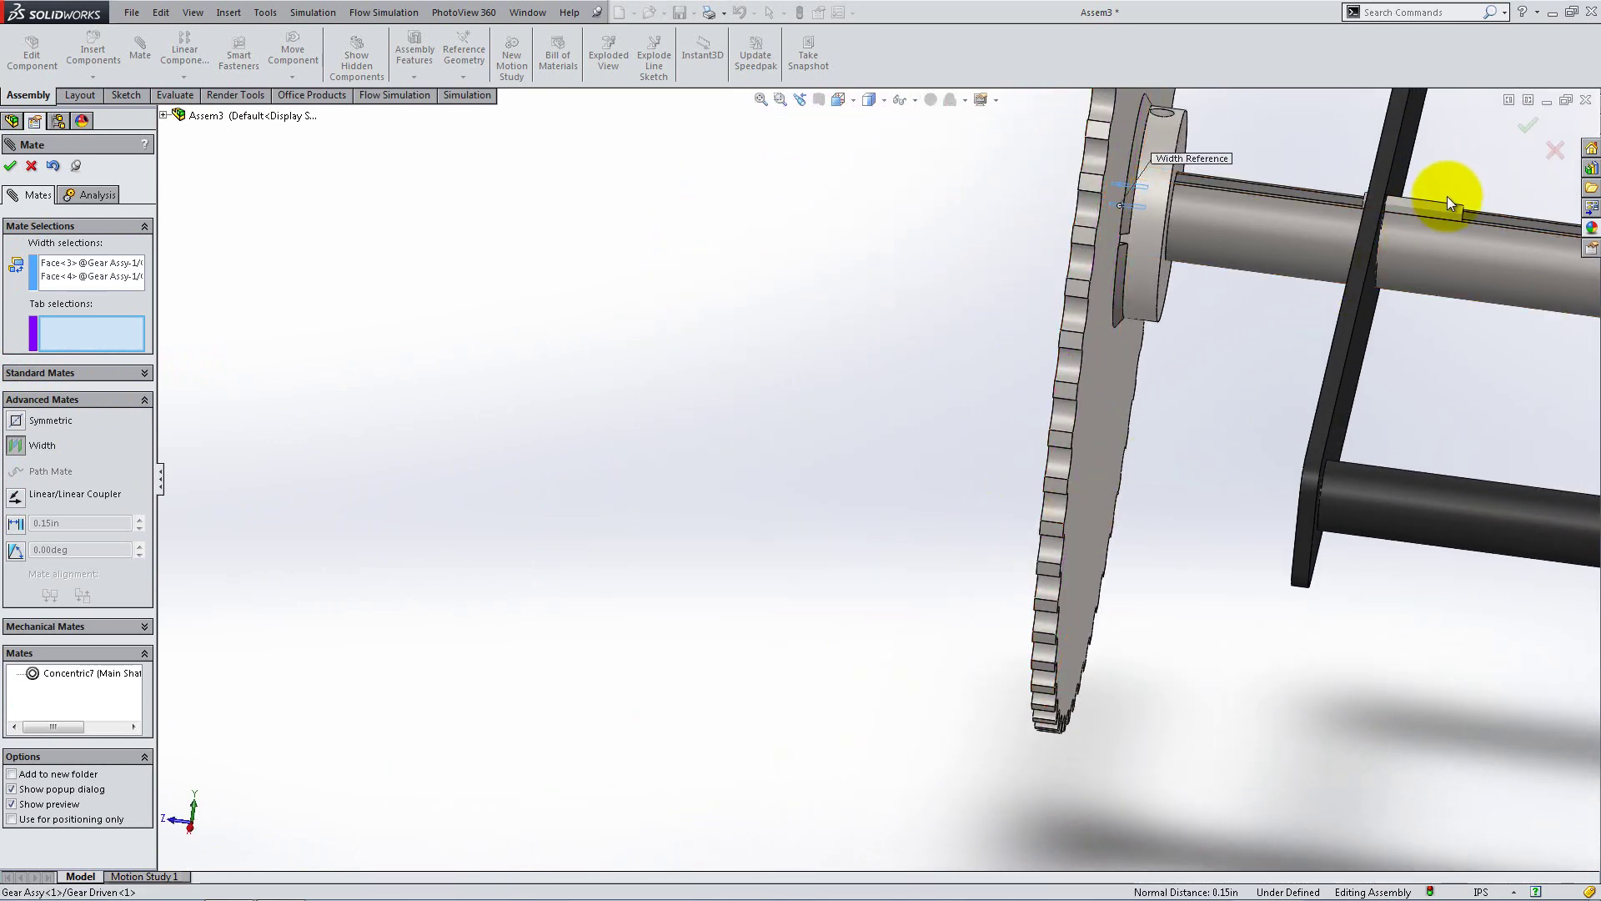
left_click(1444, 219)
scroll(1449, 203, "down", 5)
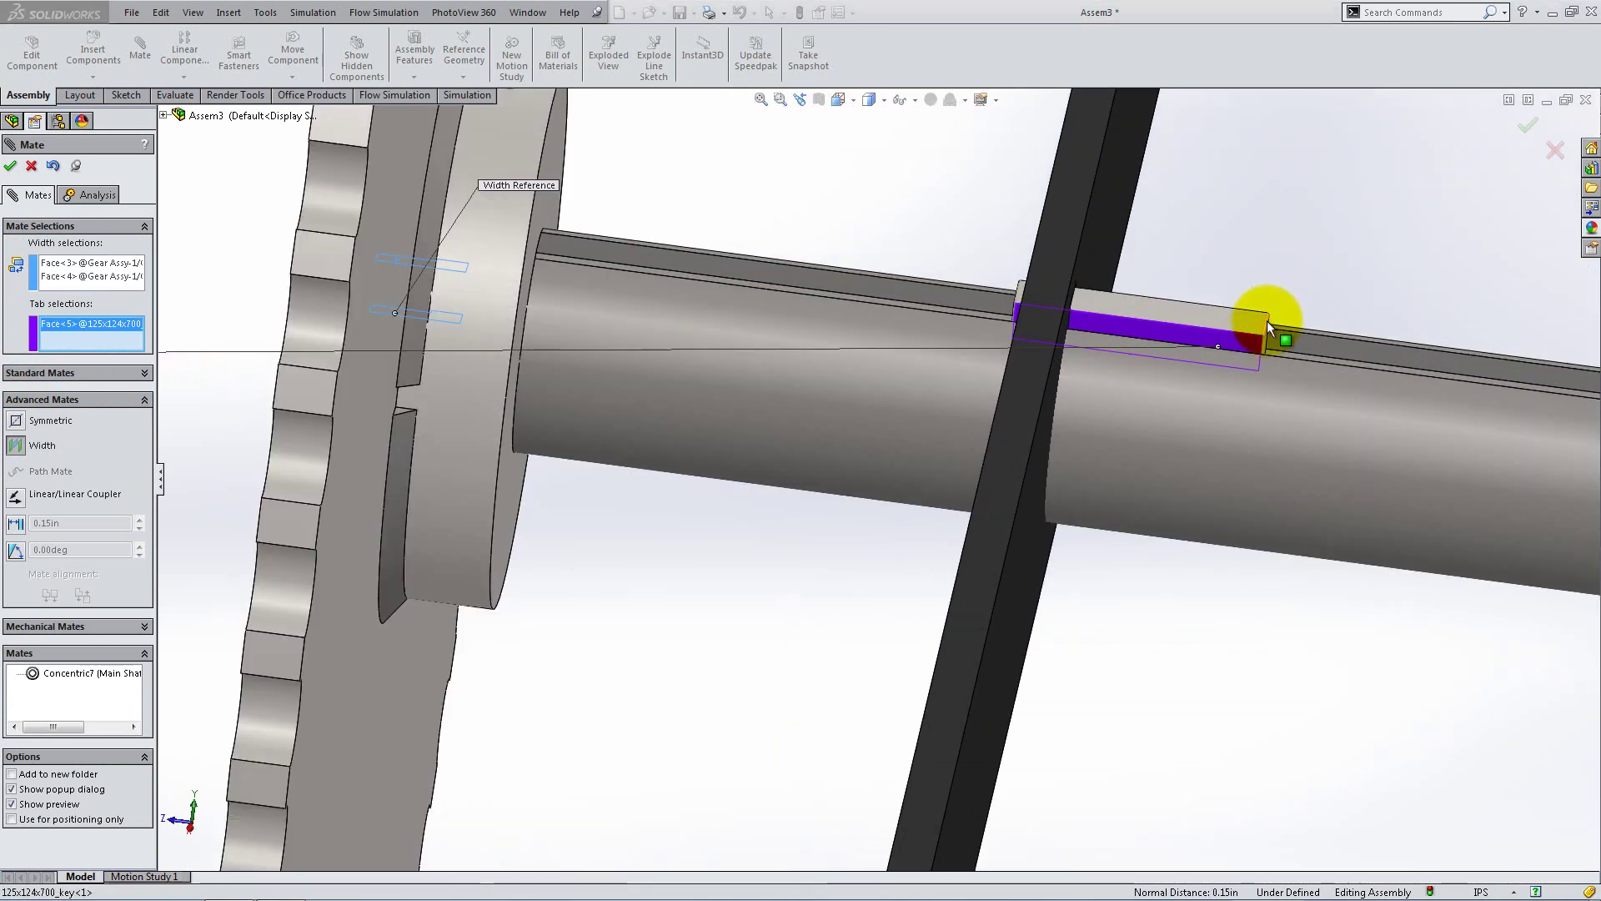
middle_click_drag(1268, 320, 1239, 292)
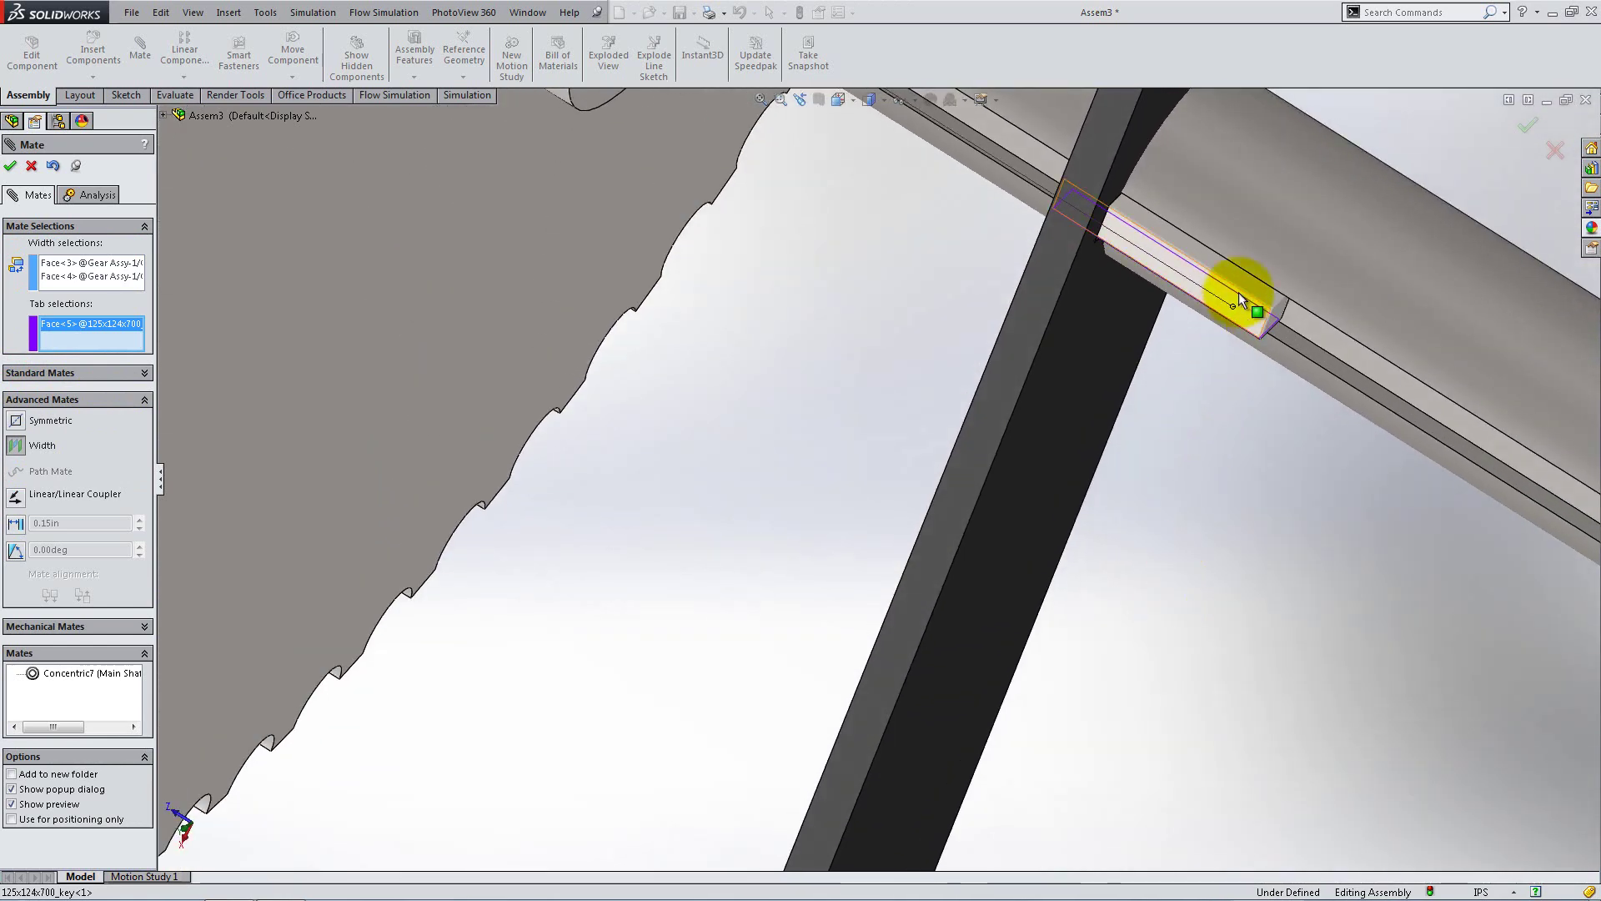
left_click(1243, 288)
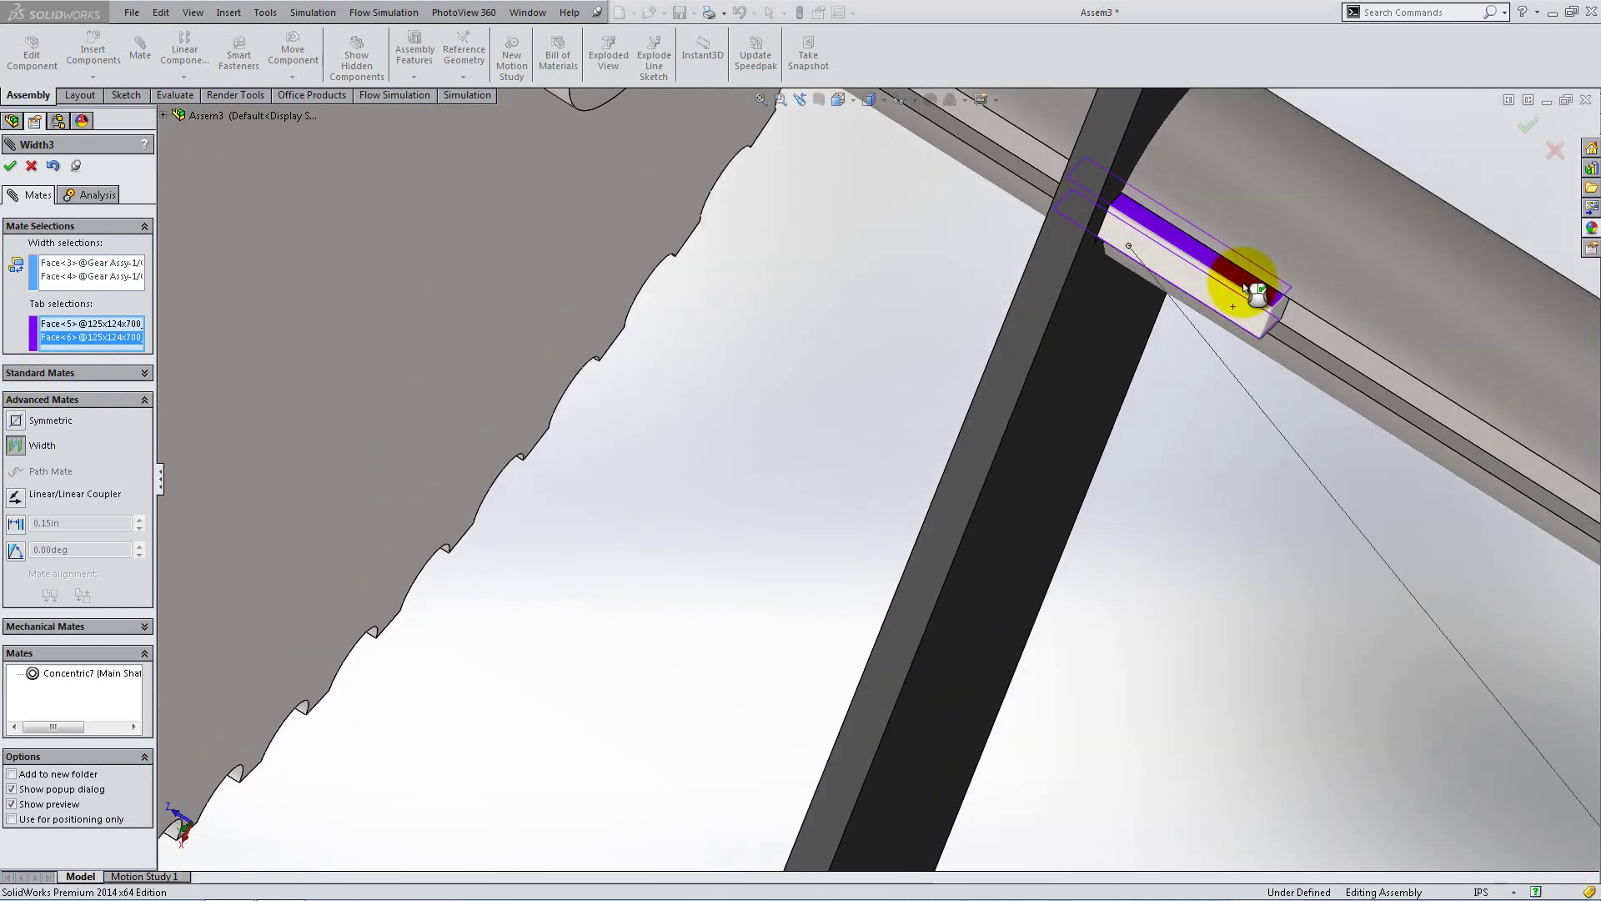
left_click(1244, 288)
scroll(948, 282, "up", 3)
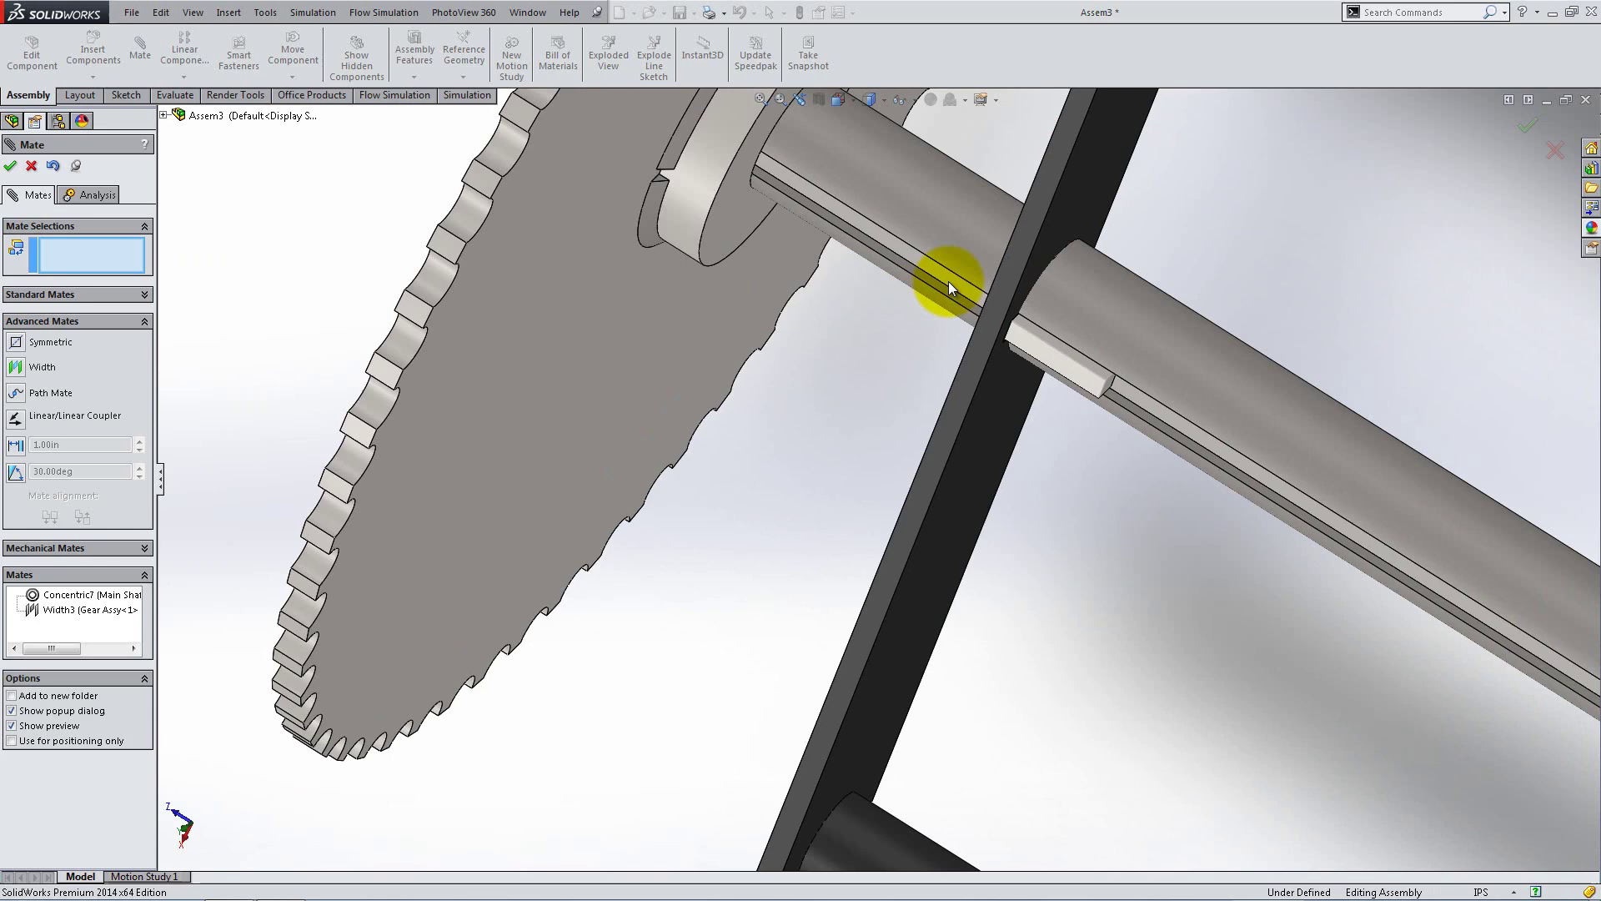
- Mate the gear hub face coincident with the Shaft Bracket face (Coincident10) and finish mating
left_click(769, 207)
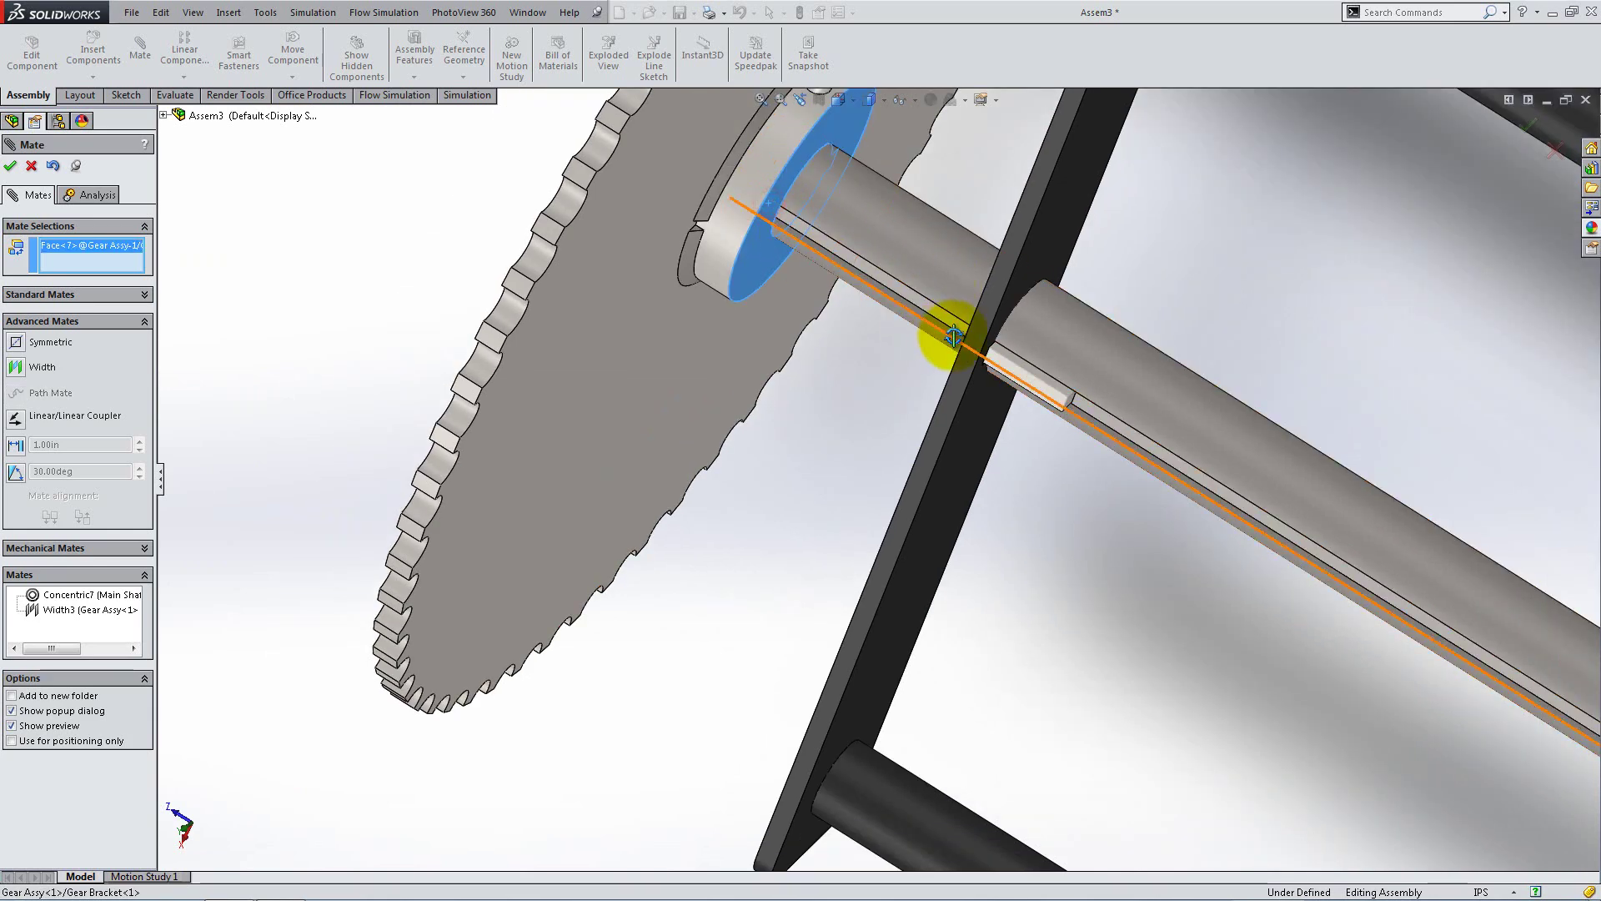
middle_click_drag(948, 340, 1026, 308)
left_click(1034, 262)
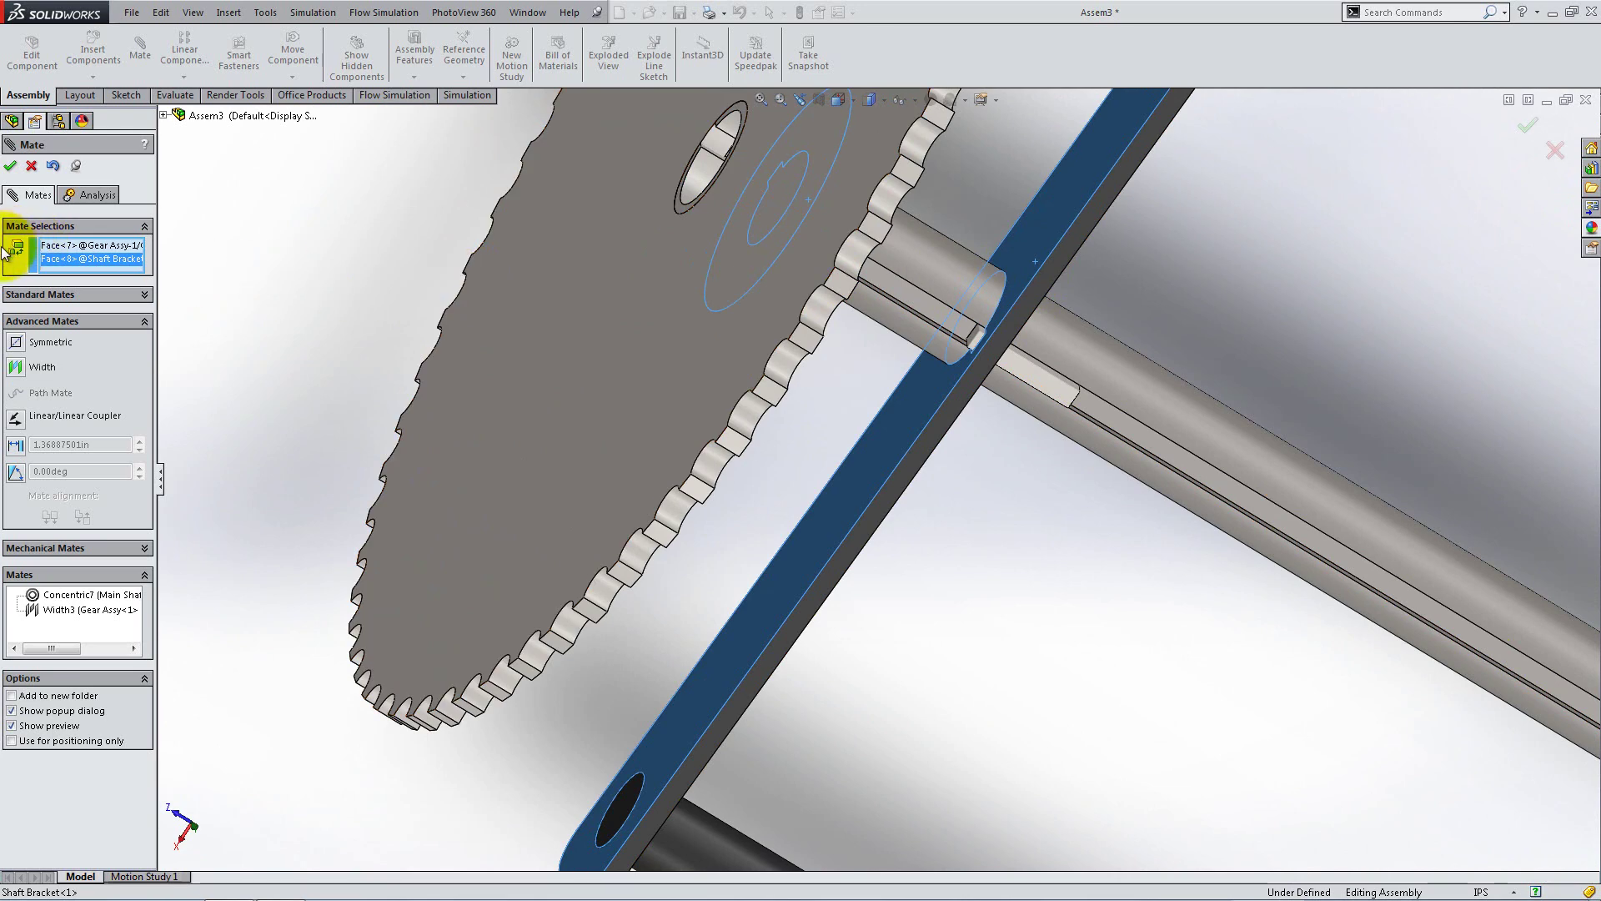
left_click(19, 297)
left_click(16, 321)
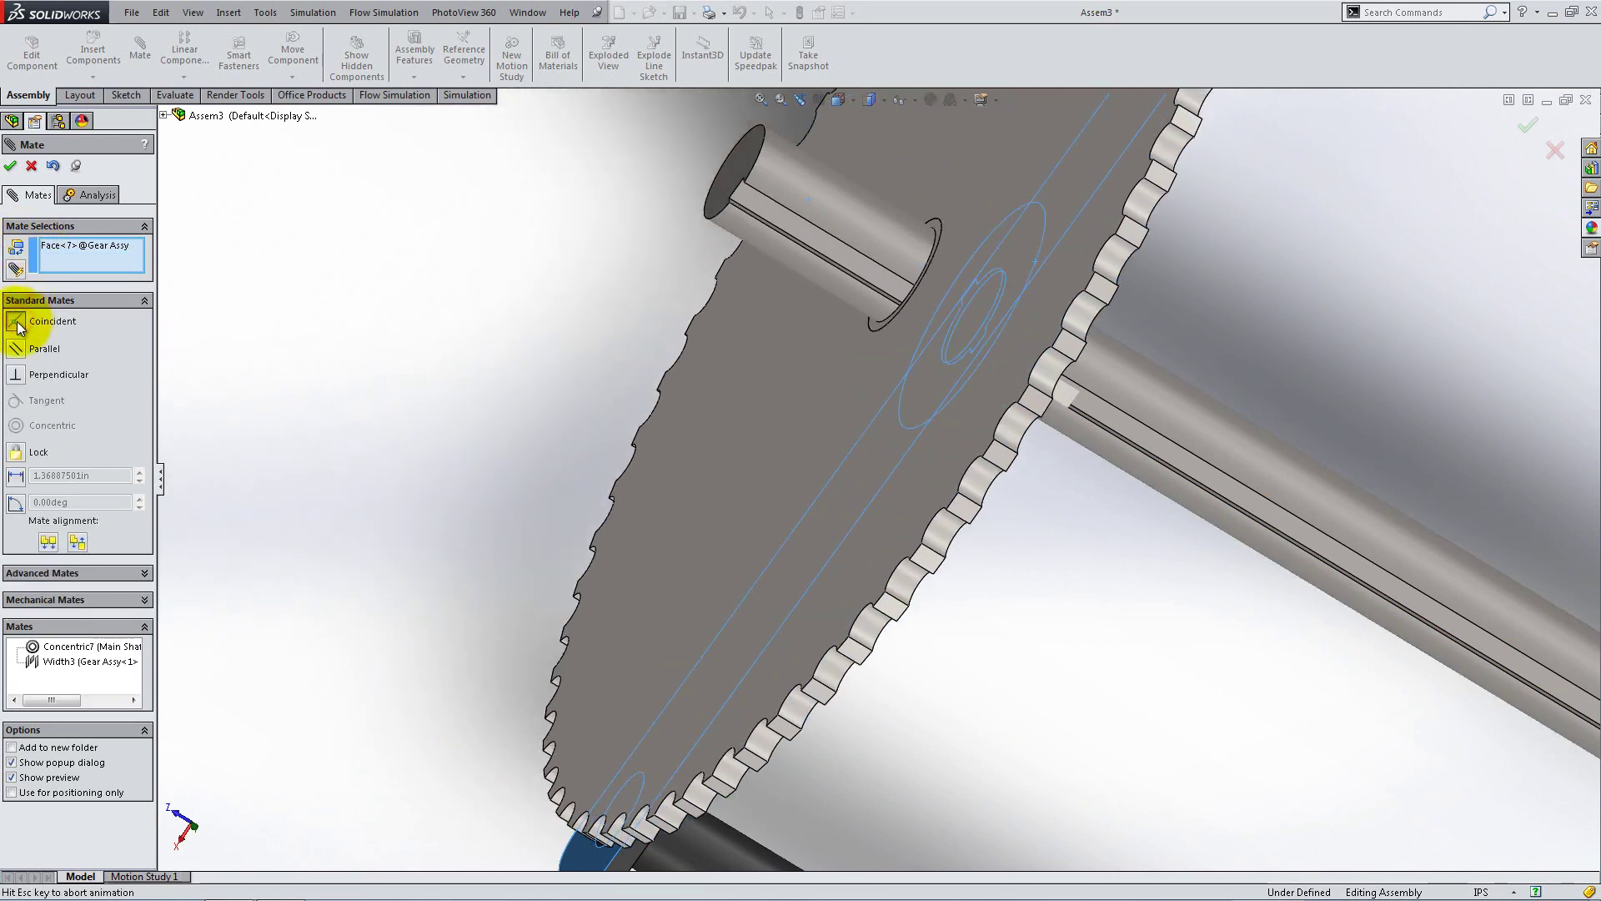
left_click(10, 166)
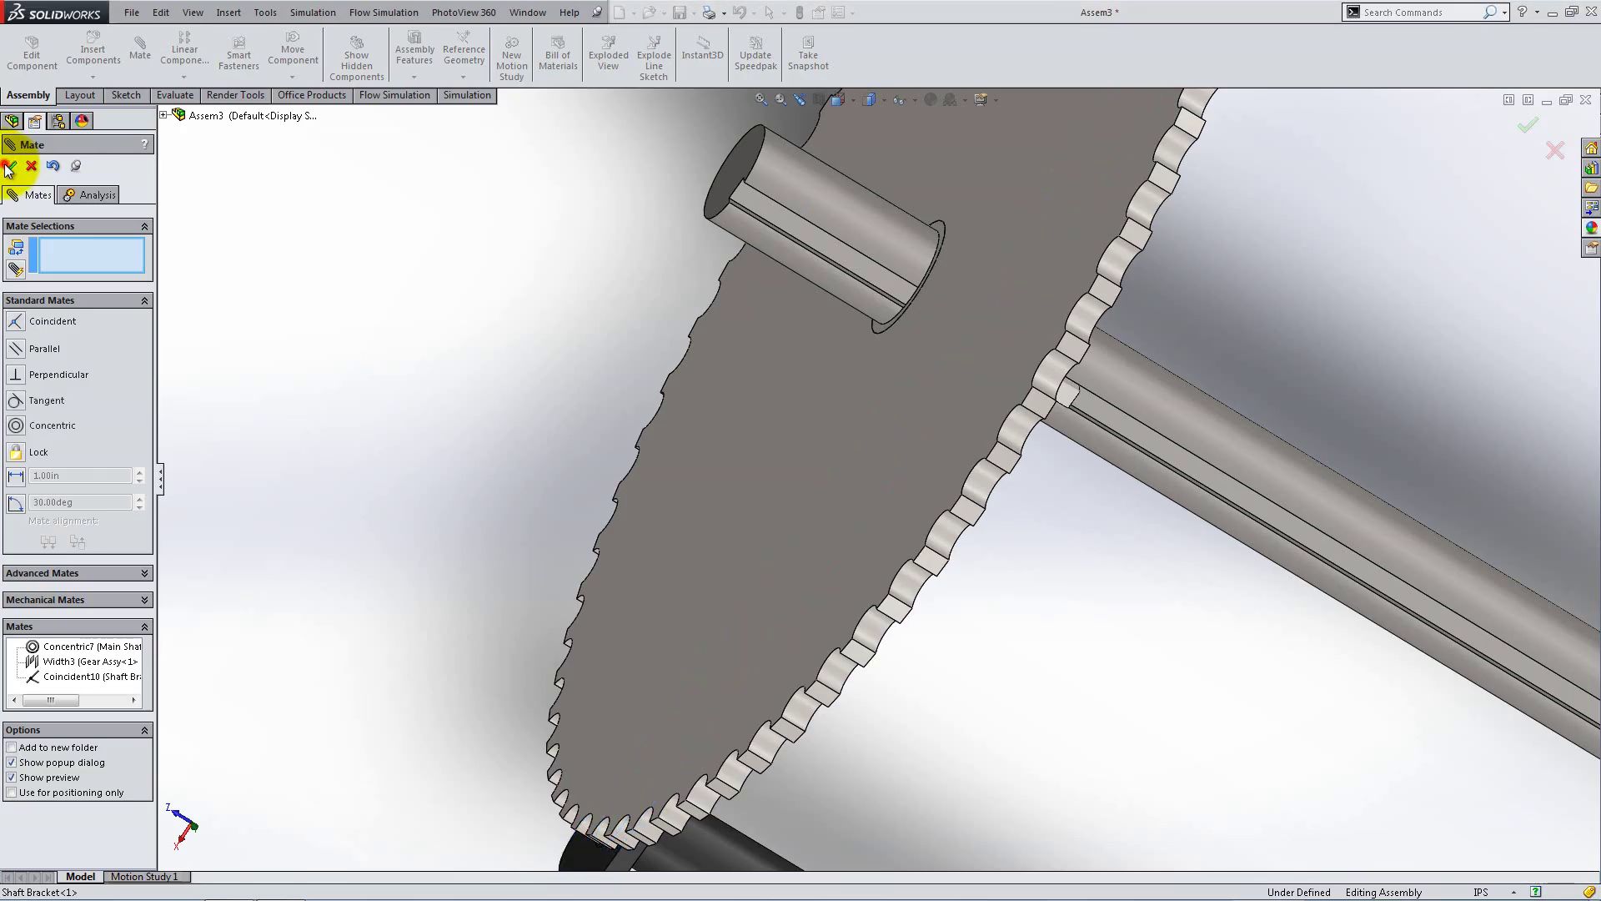
left_click(10, 167)
key("space")
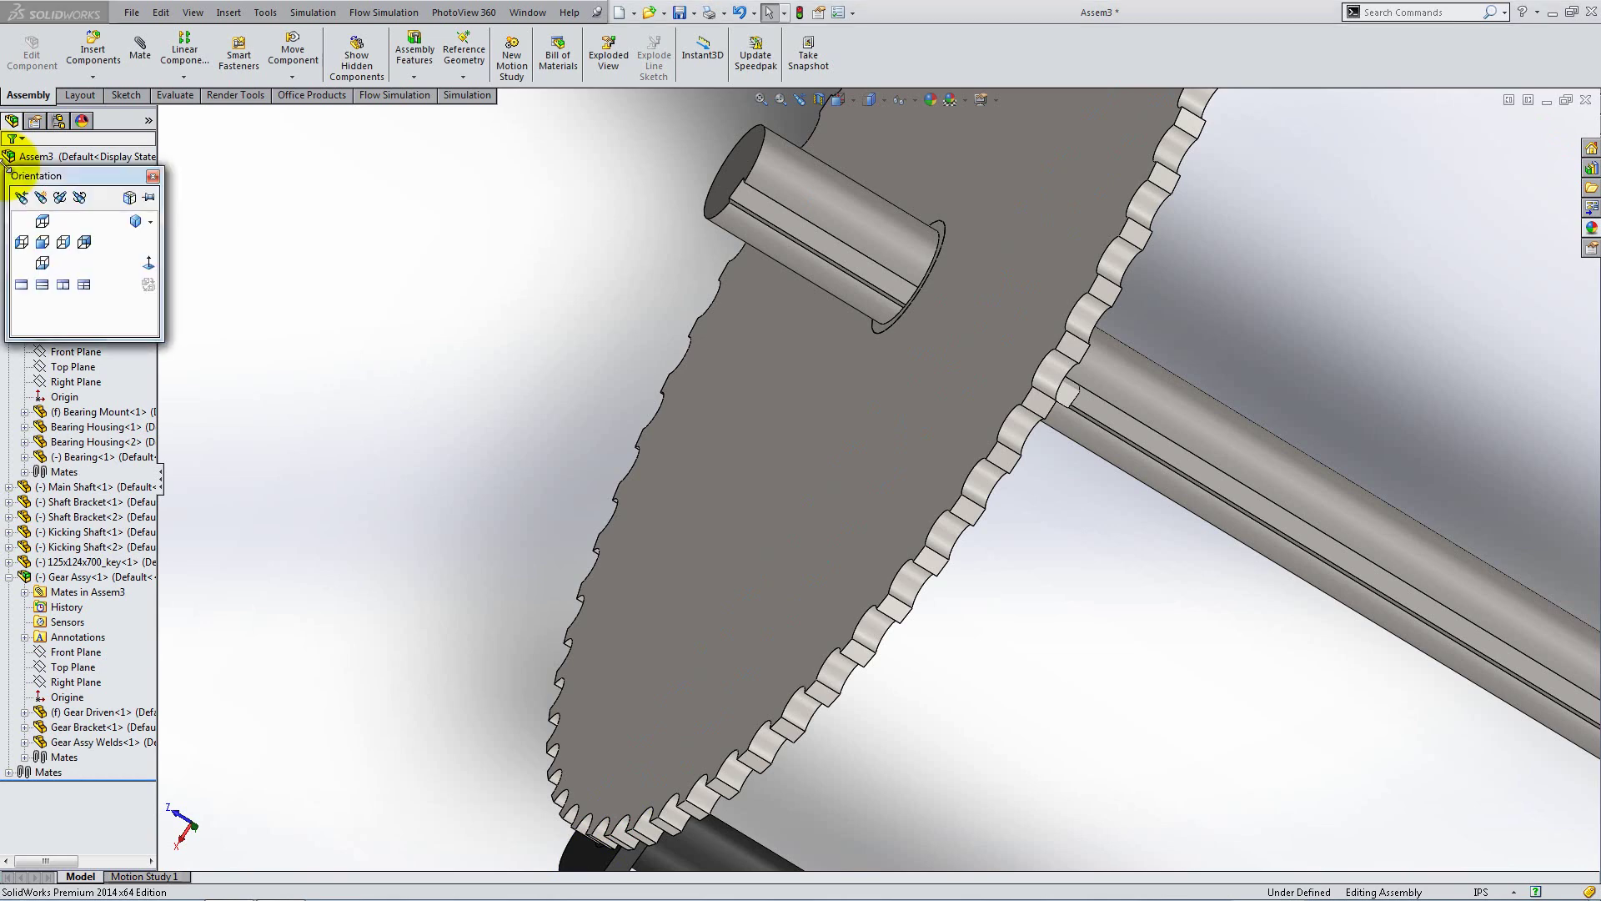
- In isometric view, copy Subassembly<1> into the viewport as Subassembly<2> beside the gear
left_click(137, 223)
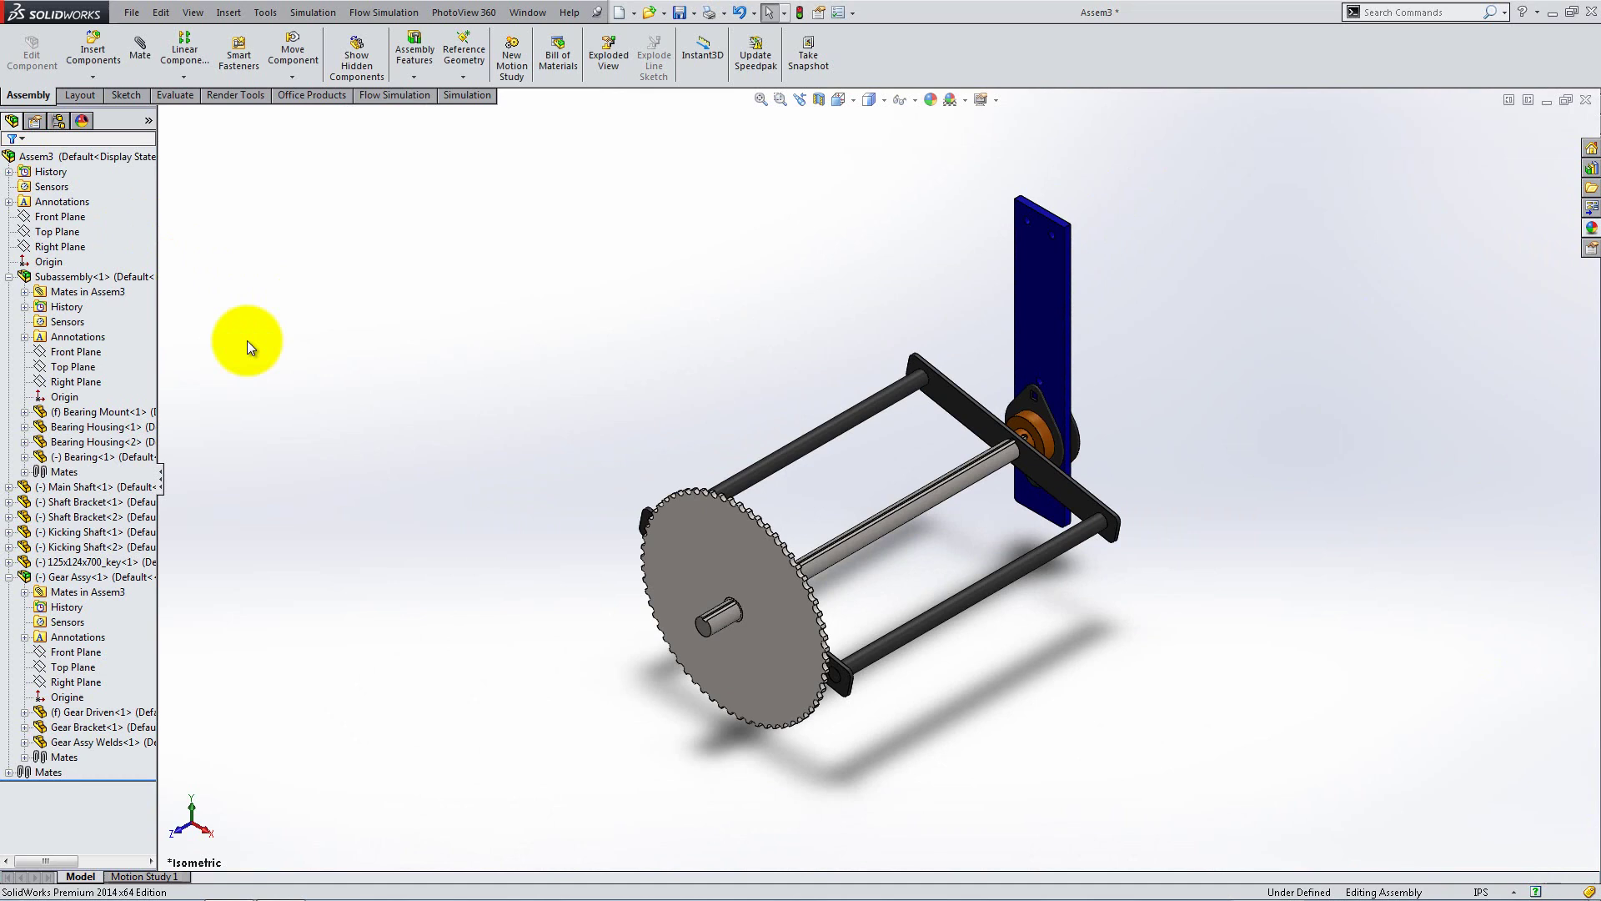
left_click(146, 276, "ctrl")
left_click_drag(147, 275, 553, 587, "ctrl")
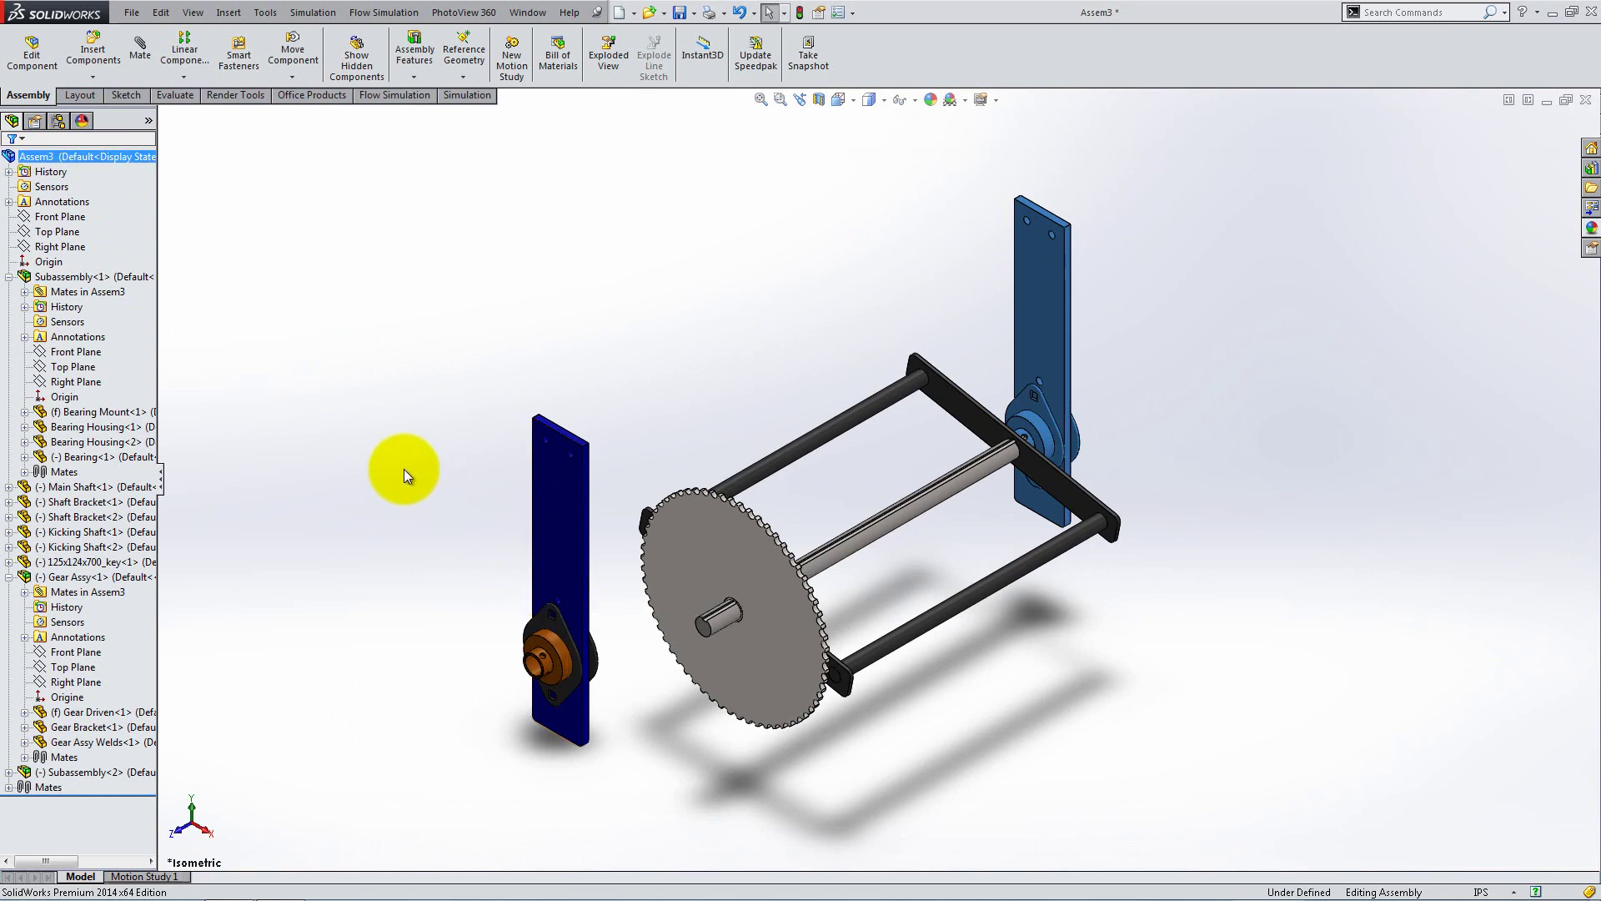
- Mate the new bearing concentric with the Main Shaft, flipping alignment (Concentric8)
left_click(140, 71)
right_click(64, 260)
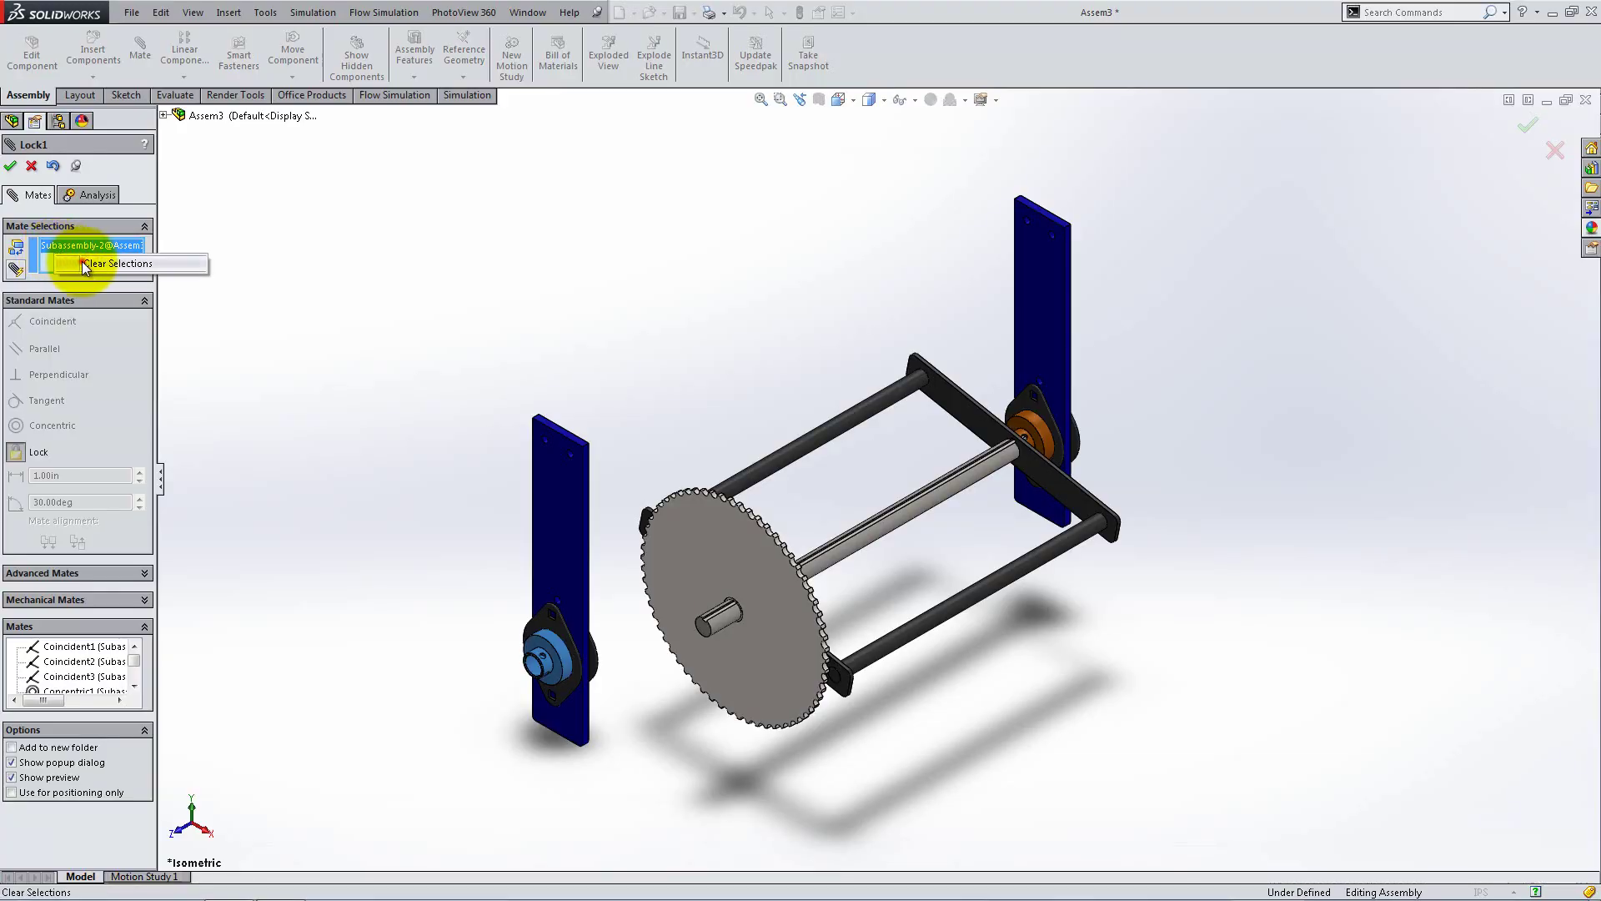
left_click(82, 265)
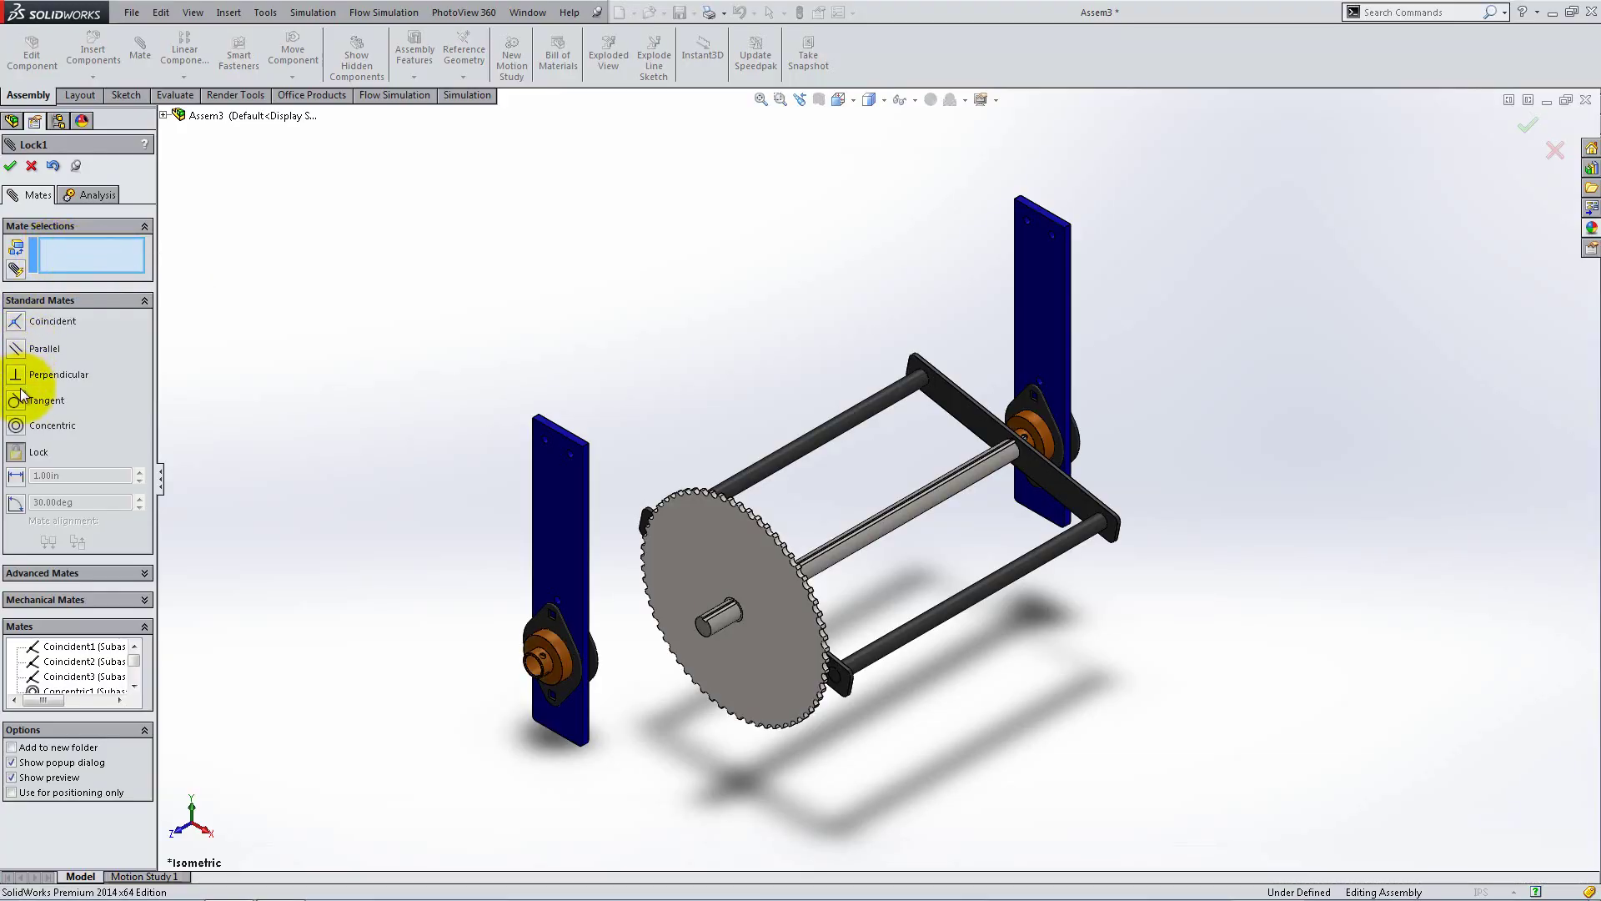
left_click(16, 426)
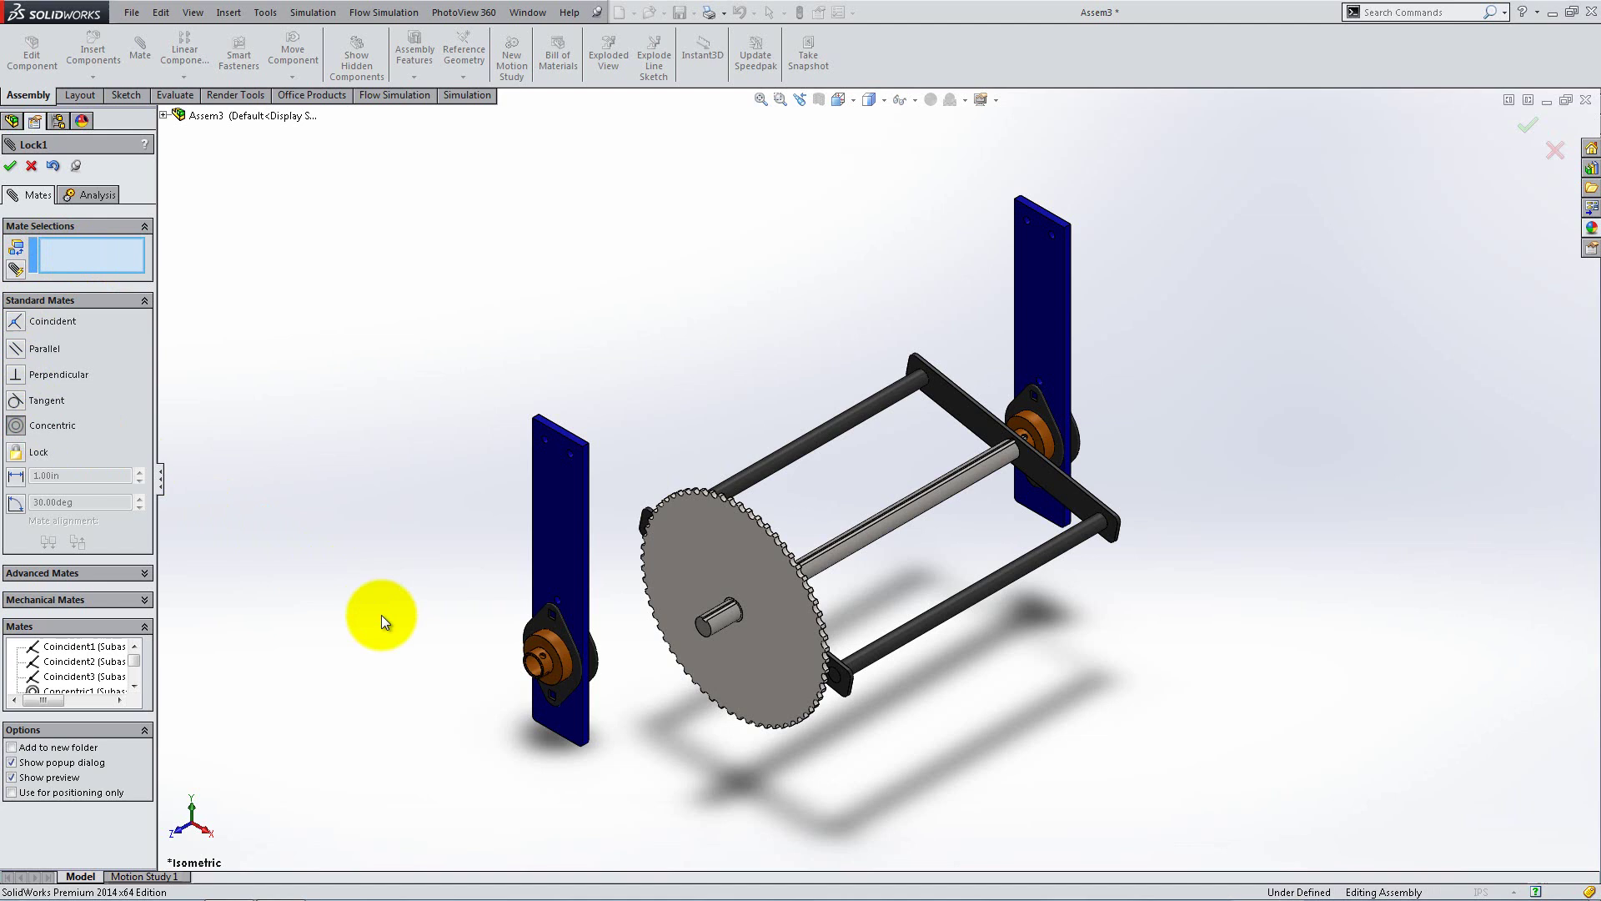
left_click(720, 623)
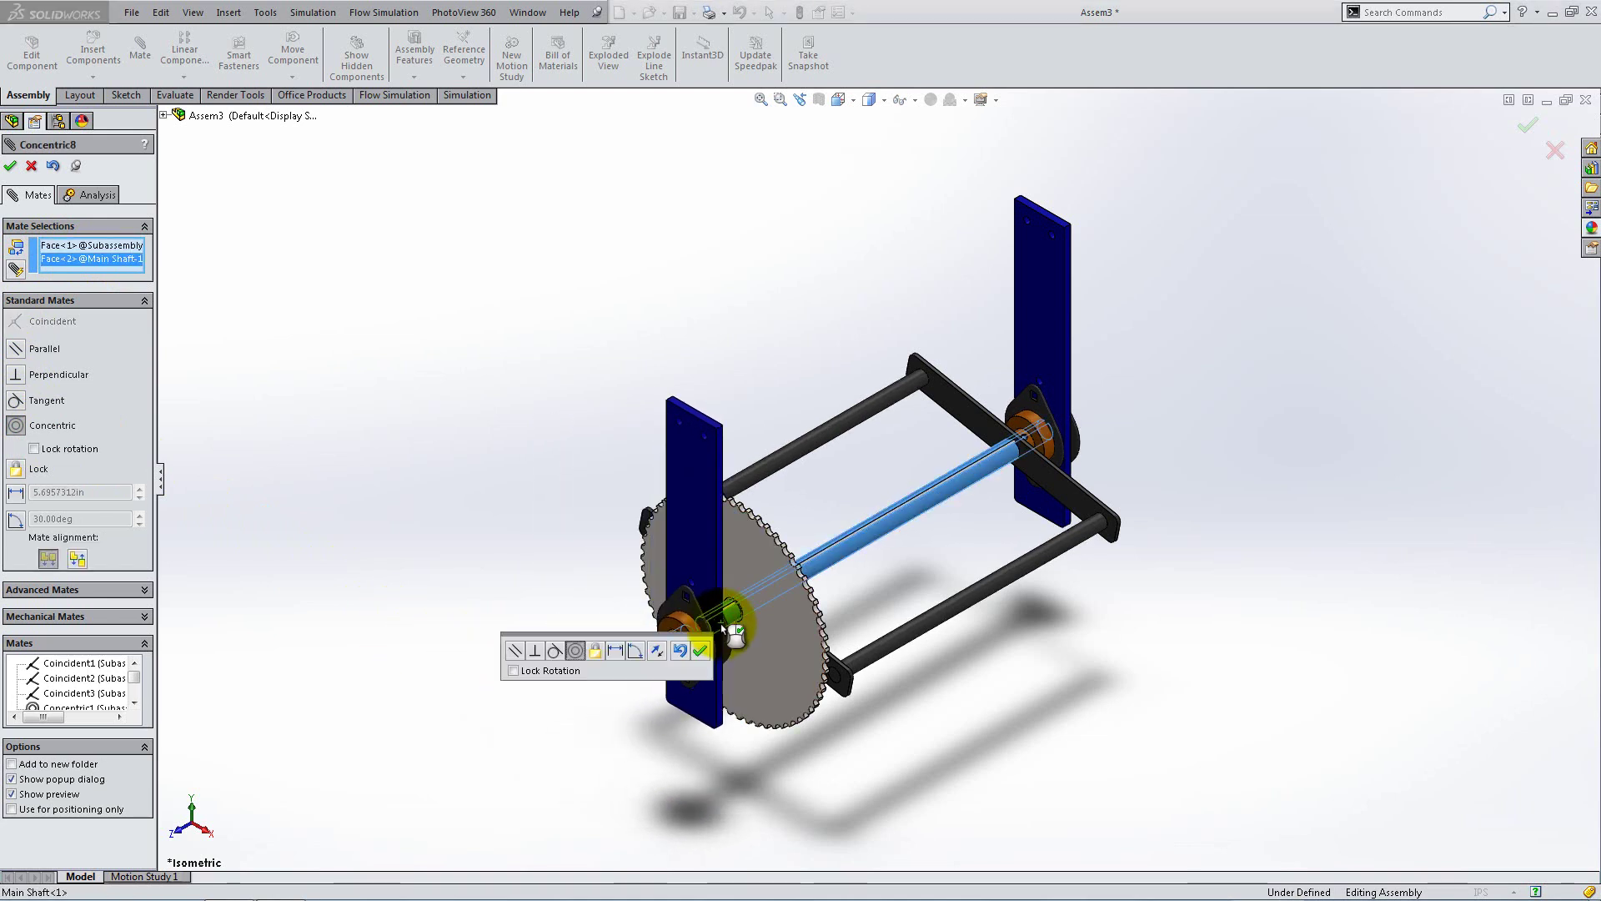
left_click(656, 651)
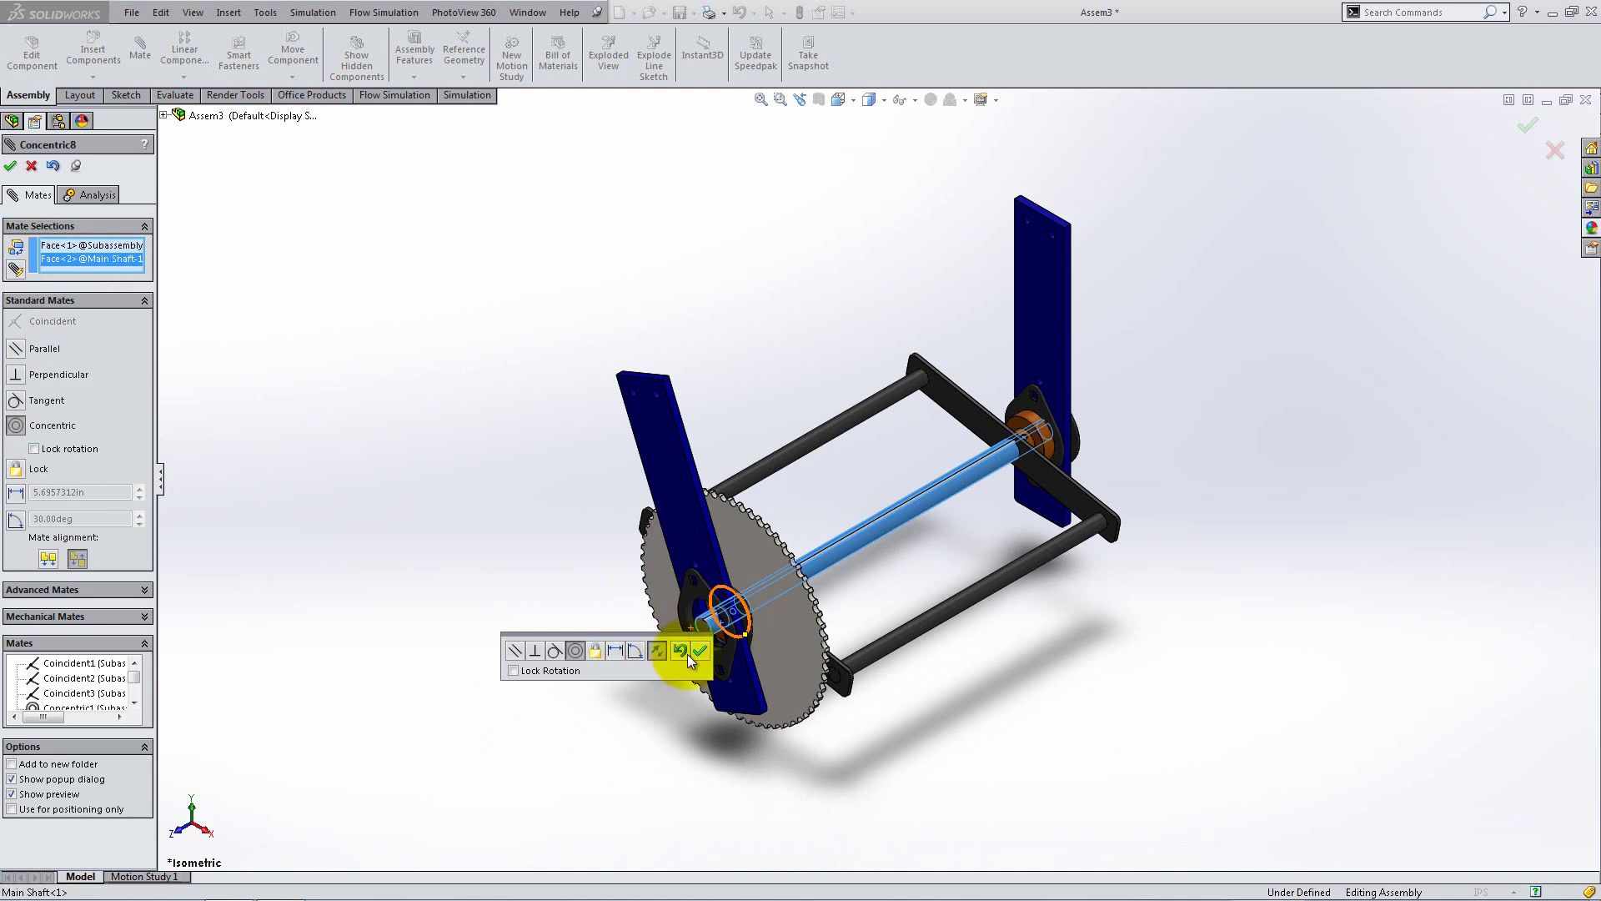
left_click(700, 652)
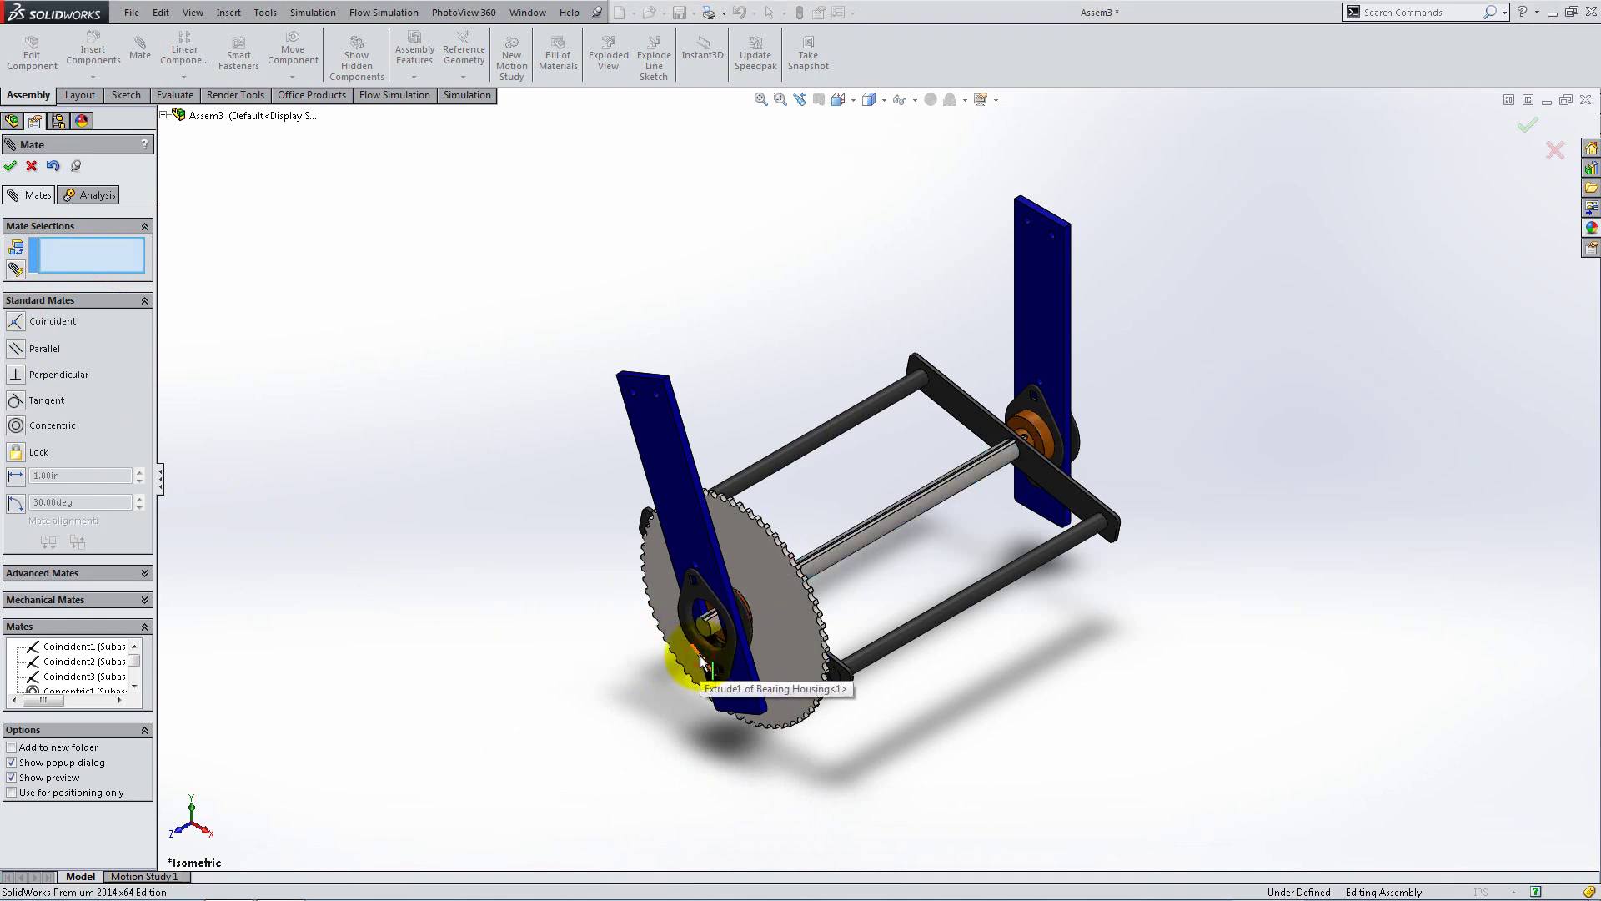
- Make the new plate's edge face coincident with the first plate's edge face (Coincident11)
left_click(727, 584)
left_click(1067, 332)
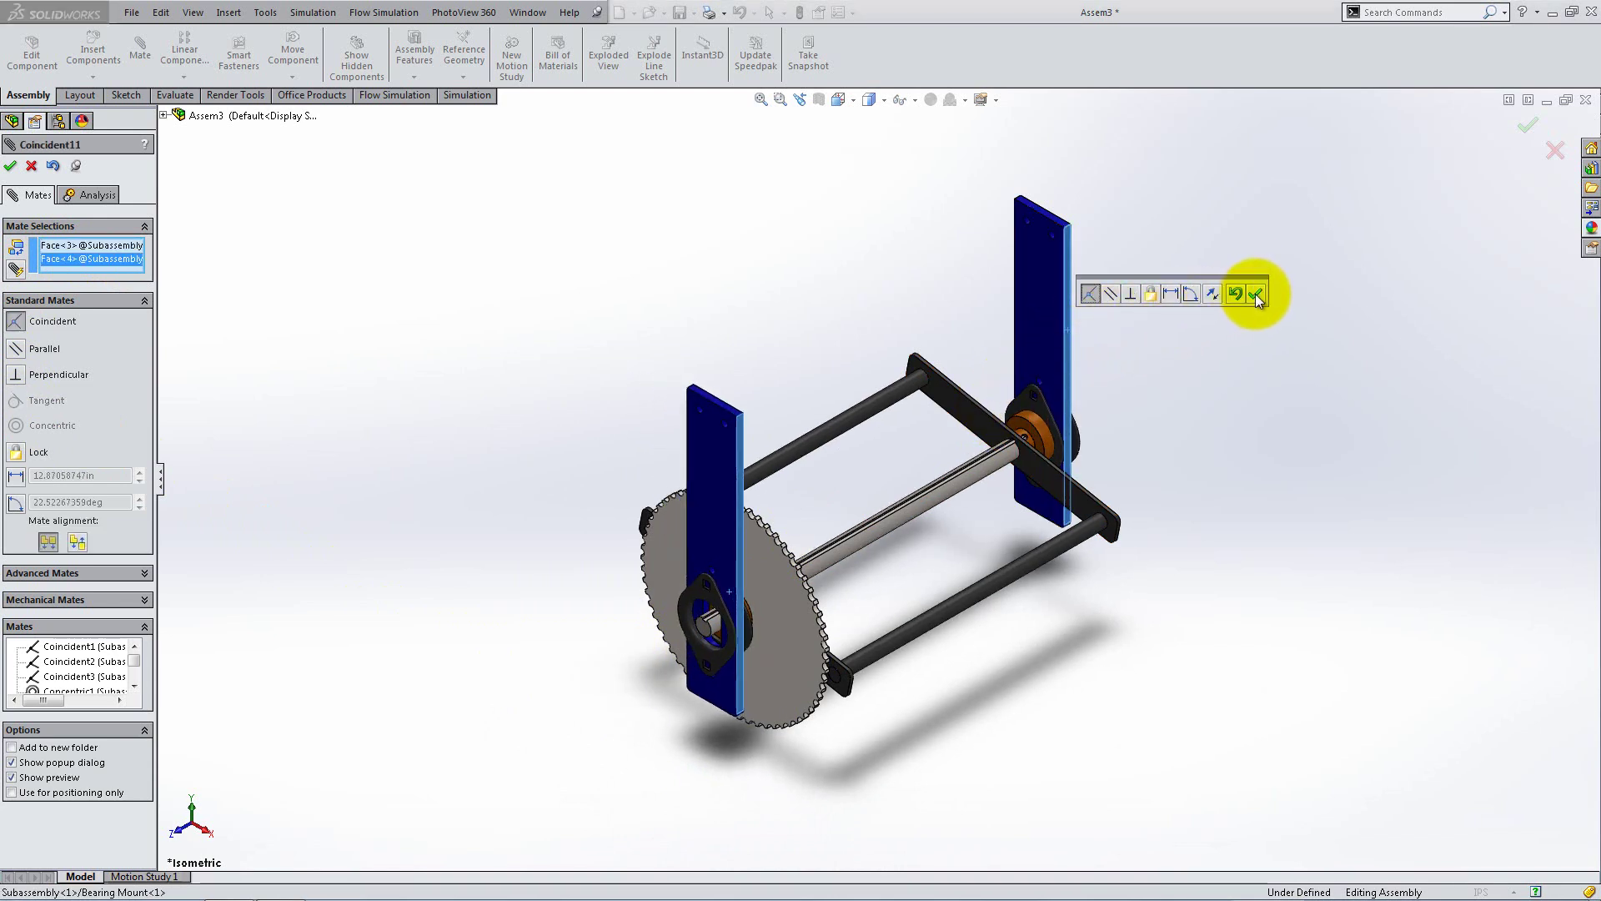
left_click(1257, 294)
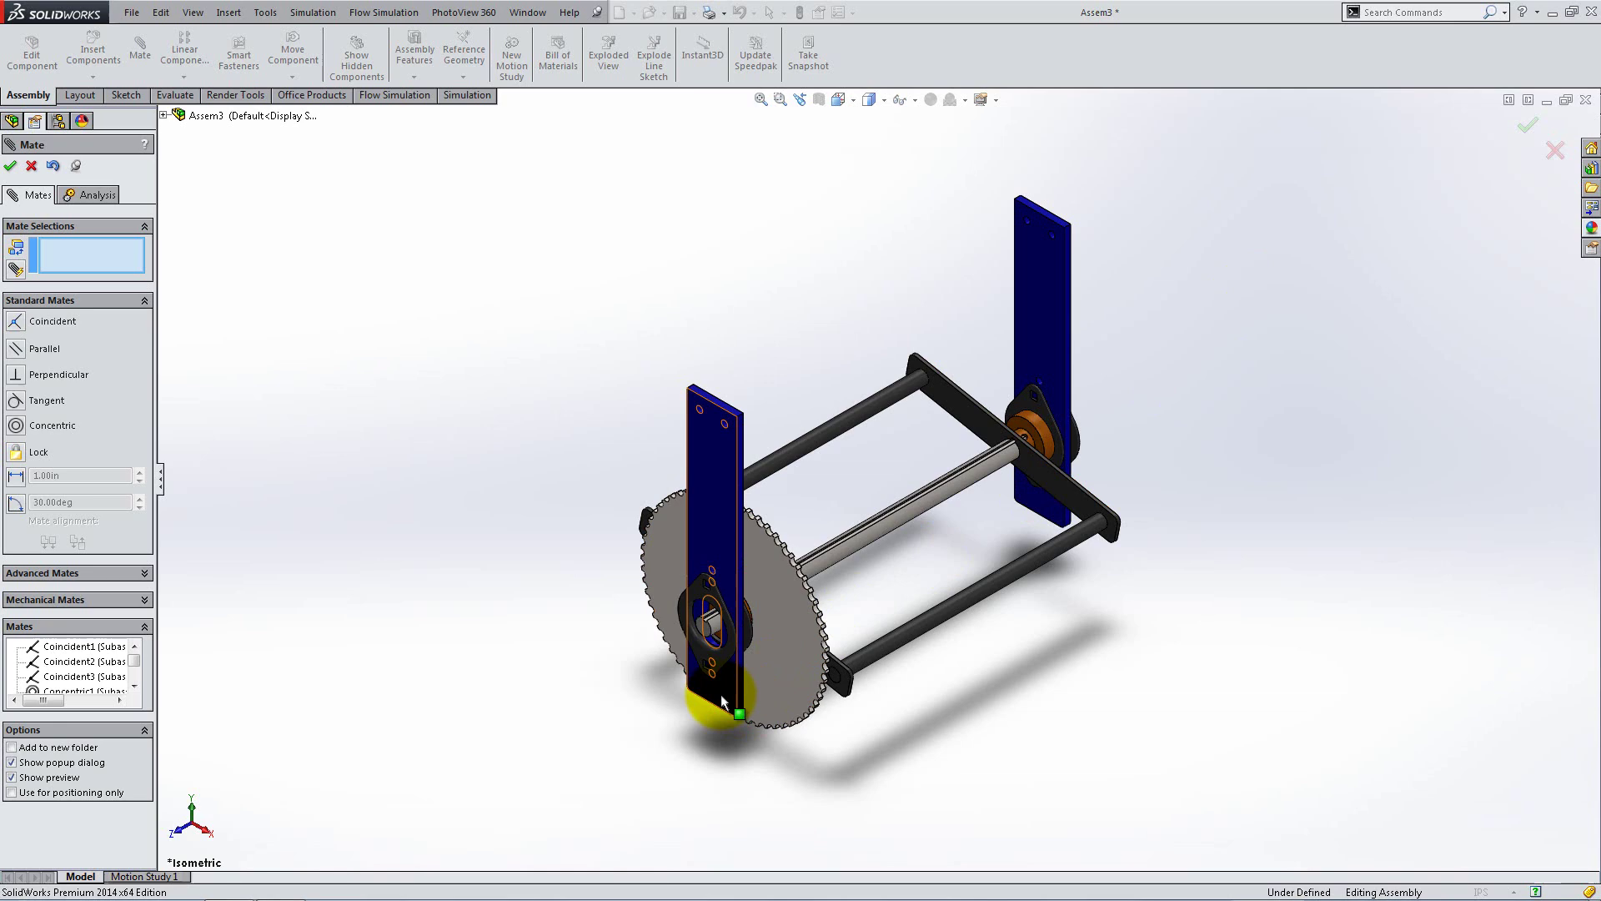
- Move the new plate clear and mate its bearing end face coincident with the shaft key face
left_click_drag(721, 694, 555, 771)
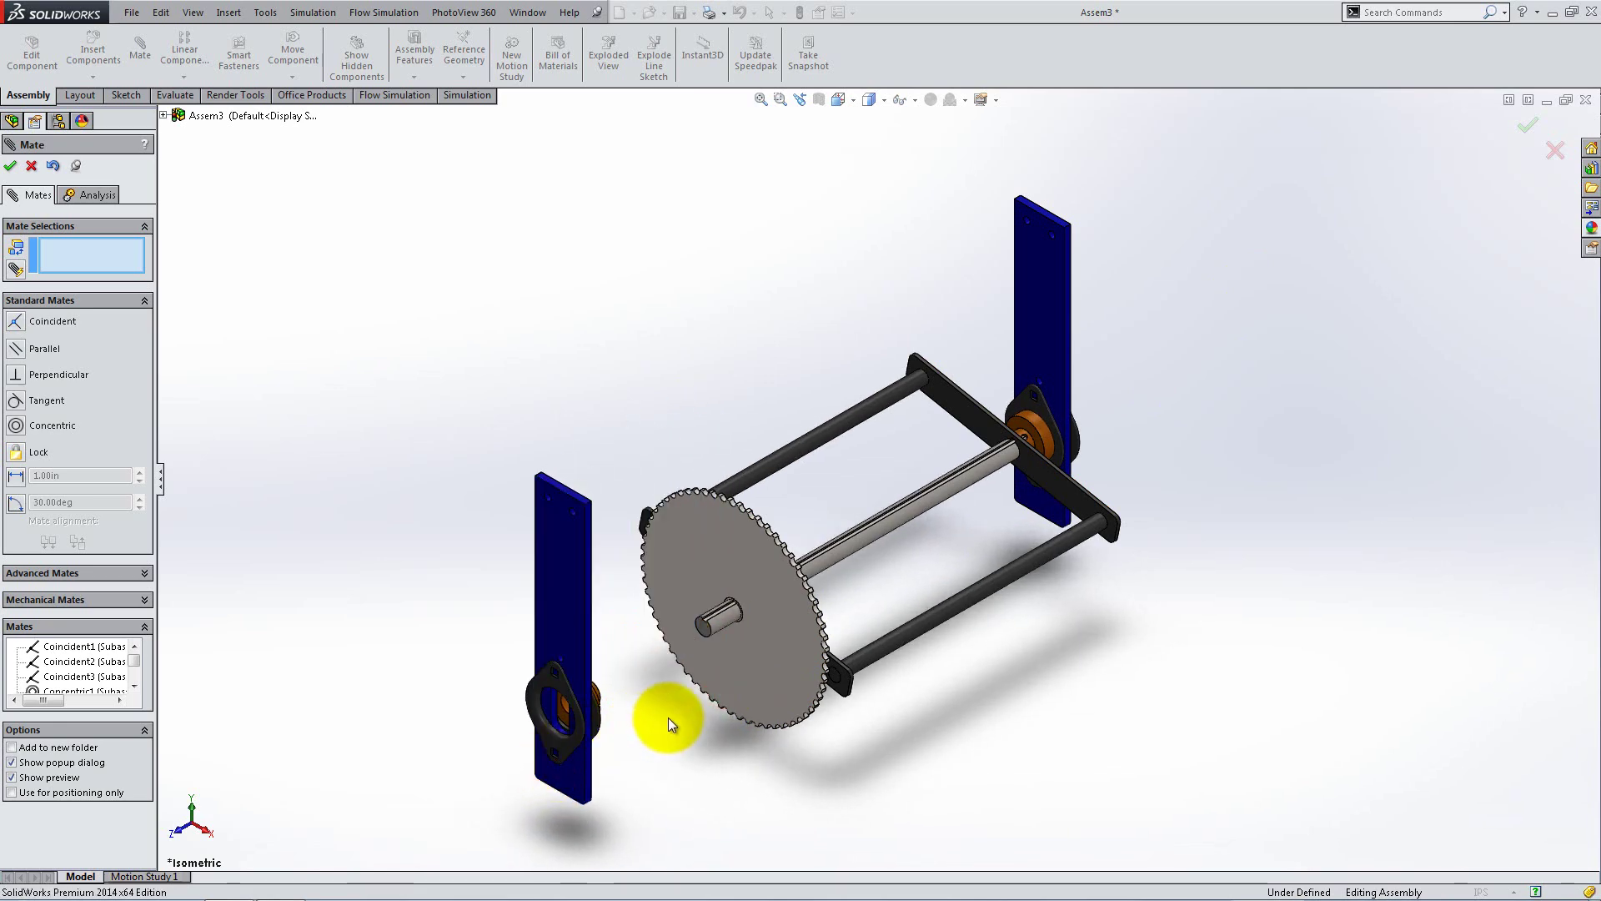
middle_click_drag(669, 717, 576, 684)
scroll(663, 659, "down", 5)
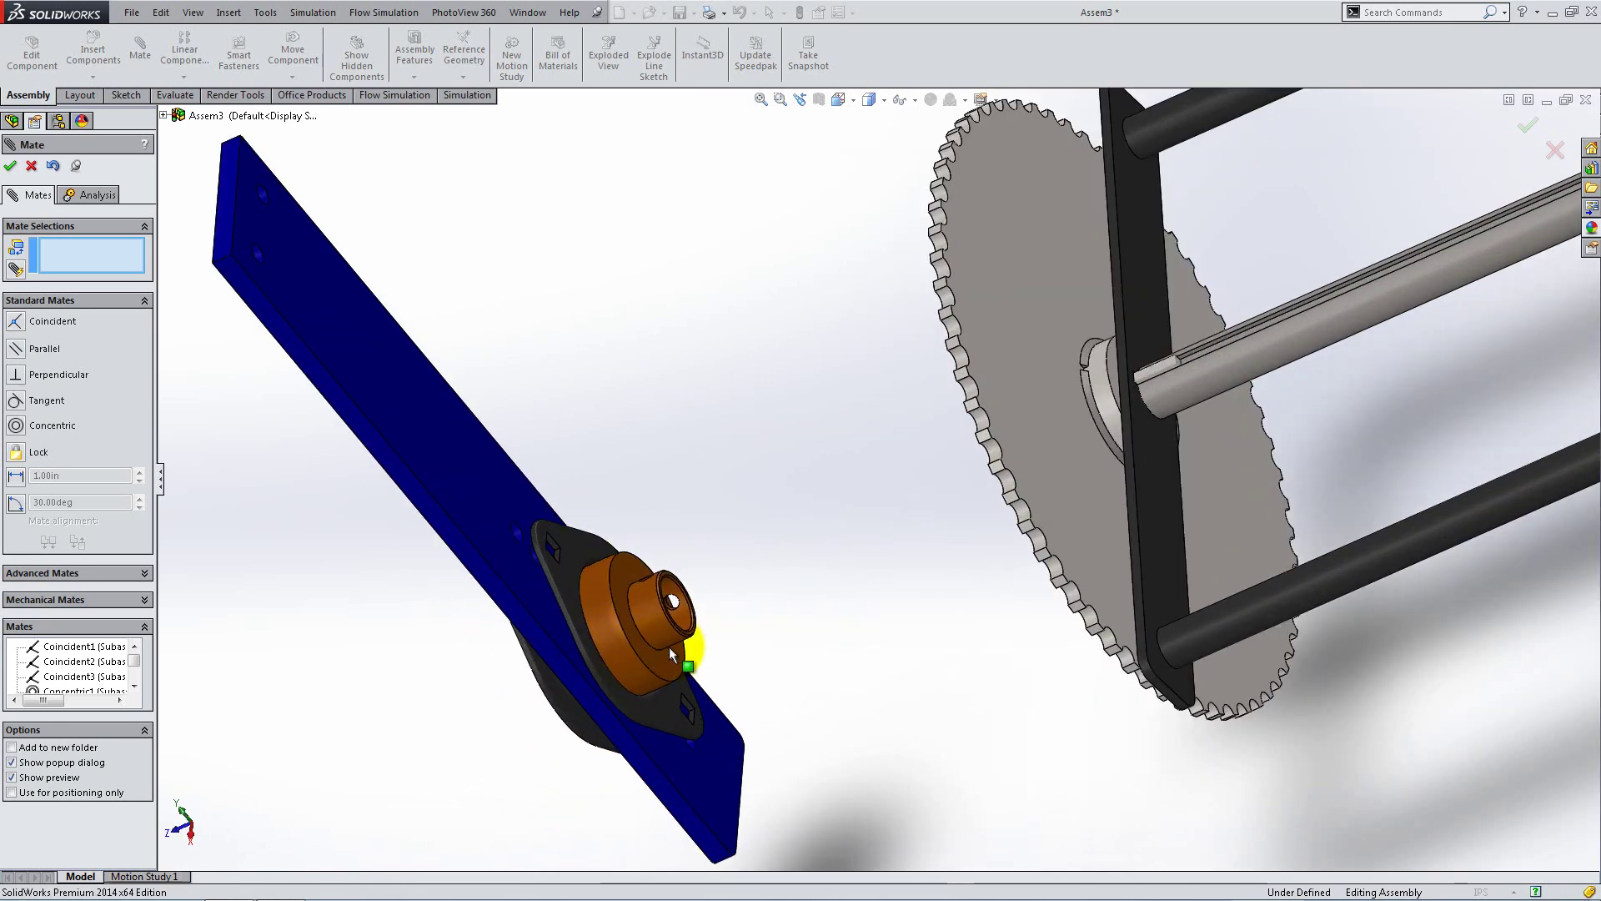
scroll(669, 648, "down", 5)
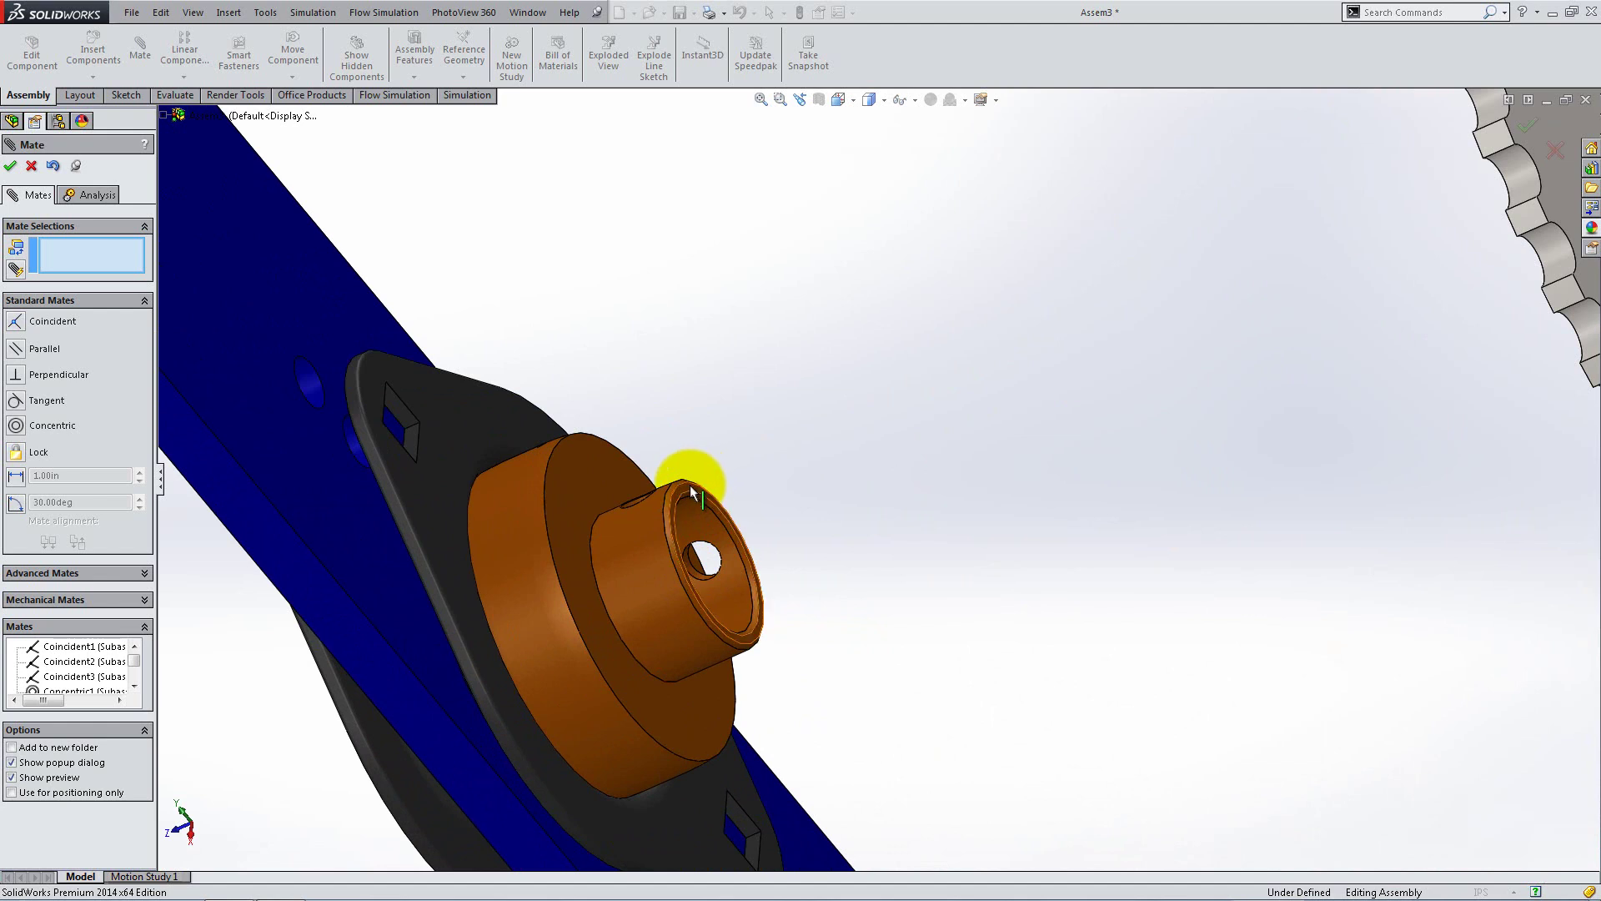
left_click(689, 484)
scroll(1151, 544, "up", 3)
scroll(1152, 543, "up", 2)
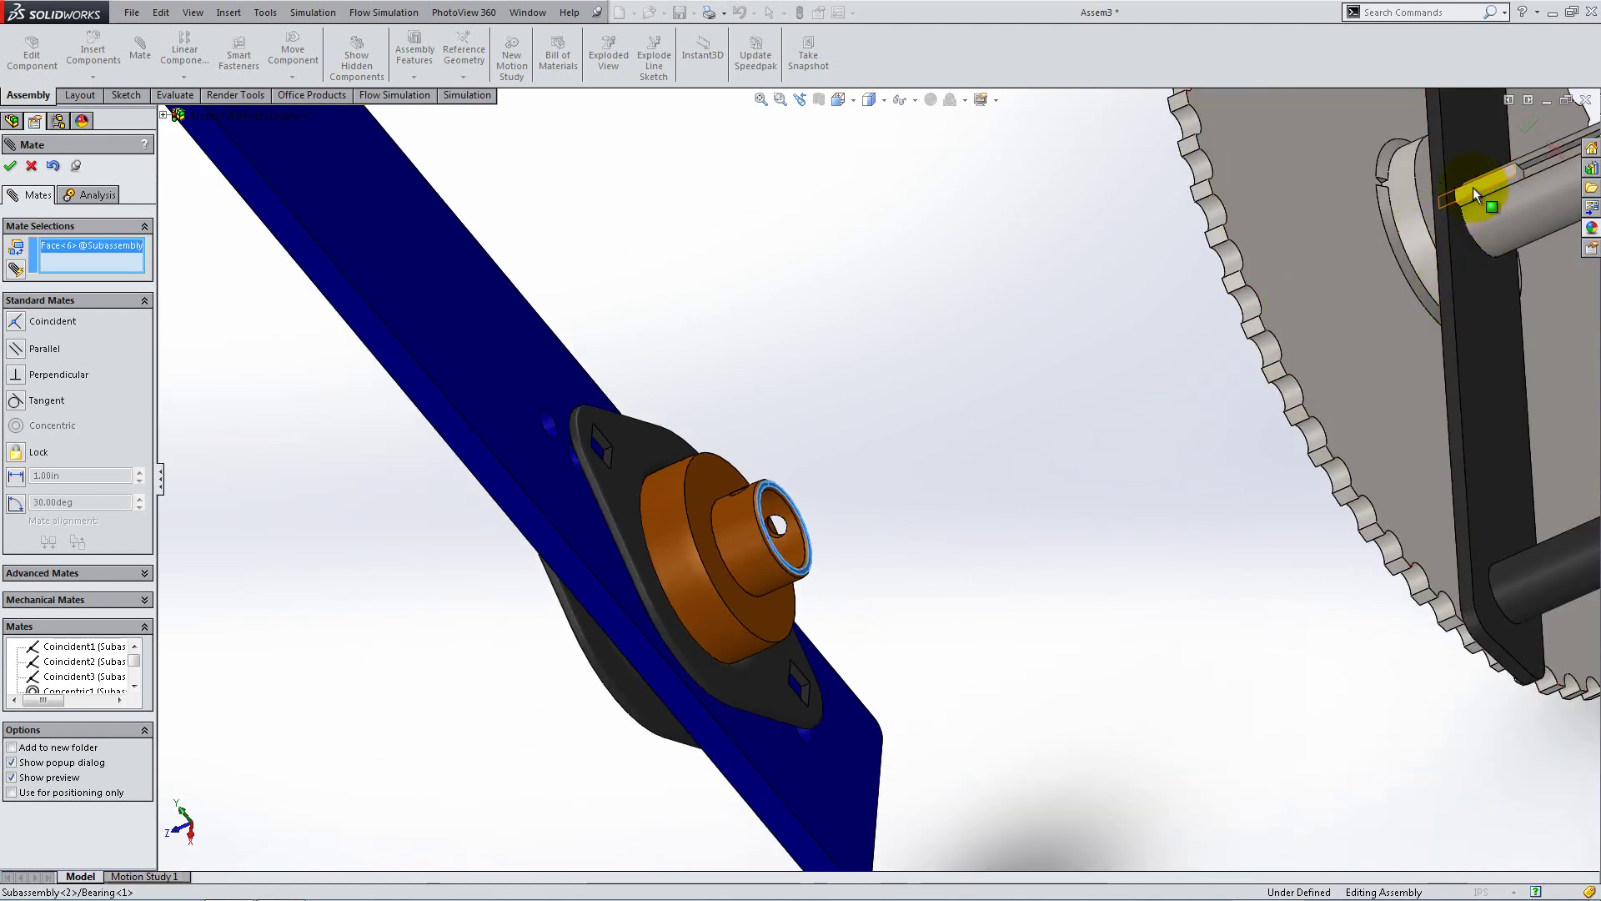
middle_click_drag(1434, 486, 1482, 359)
scroll(1429, 309, "down", 3)
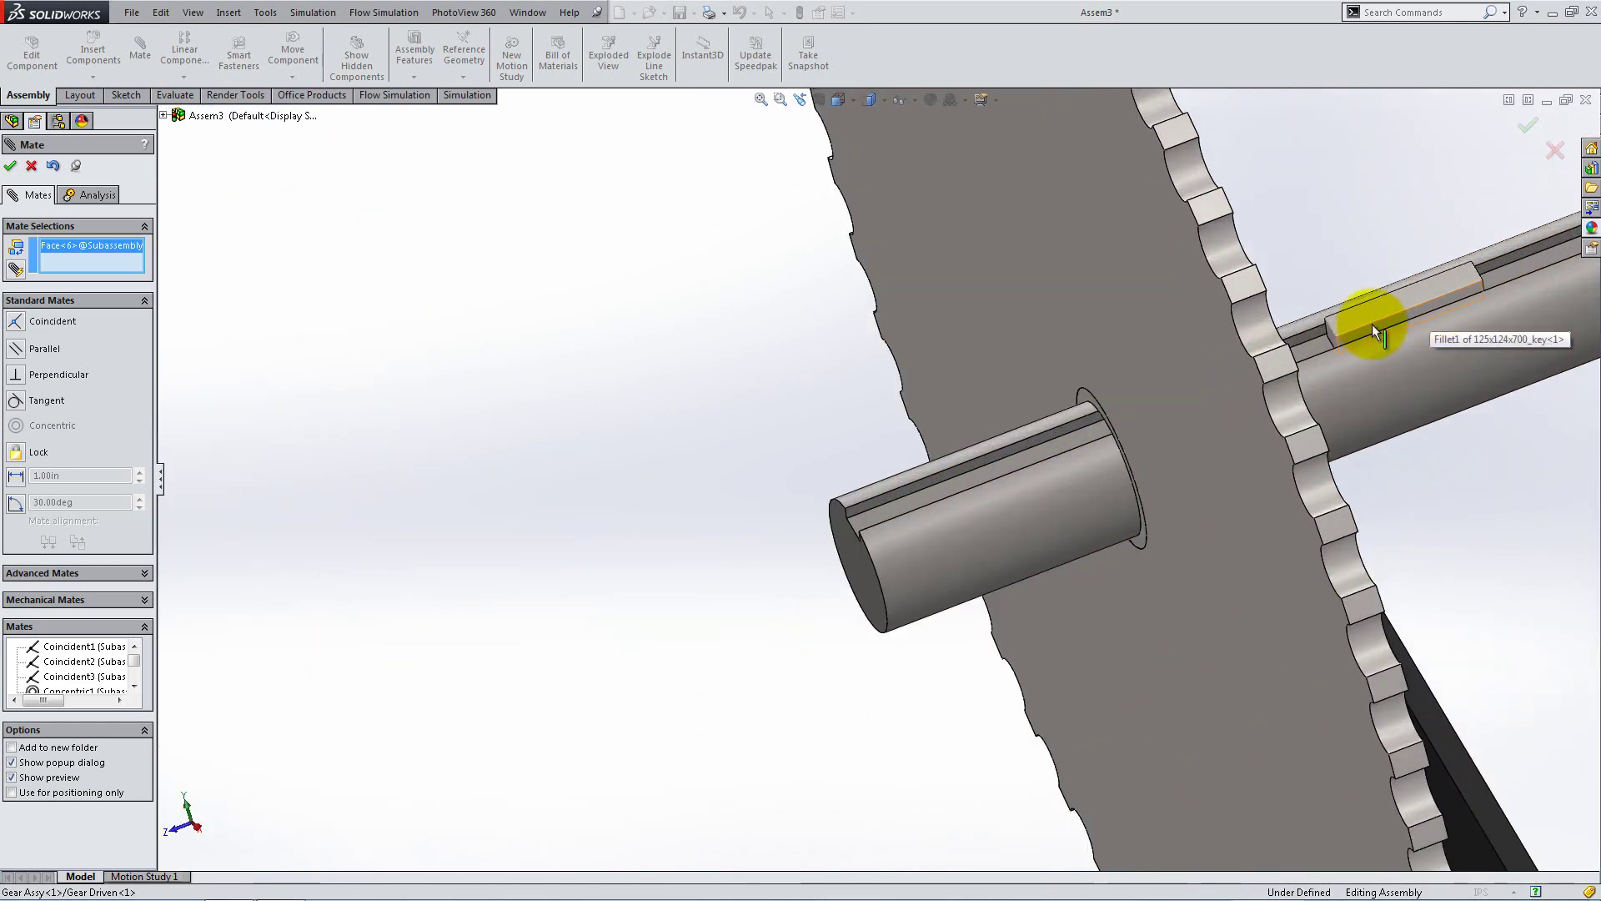
left_click(1328, 333)
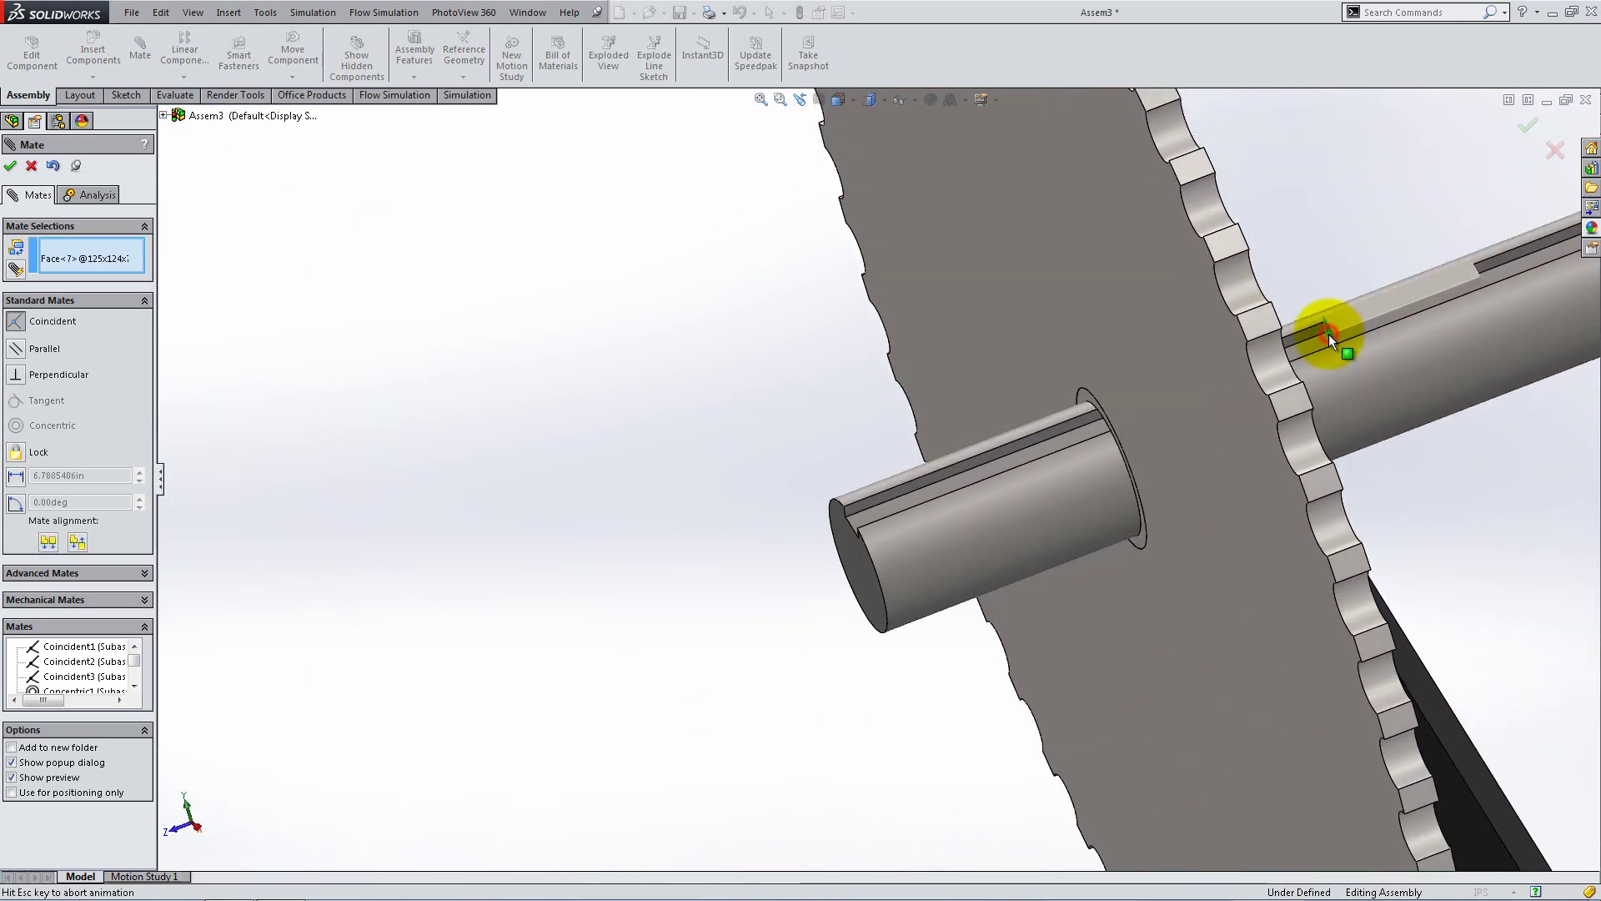
left_click(1516, 313)
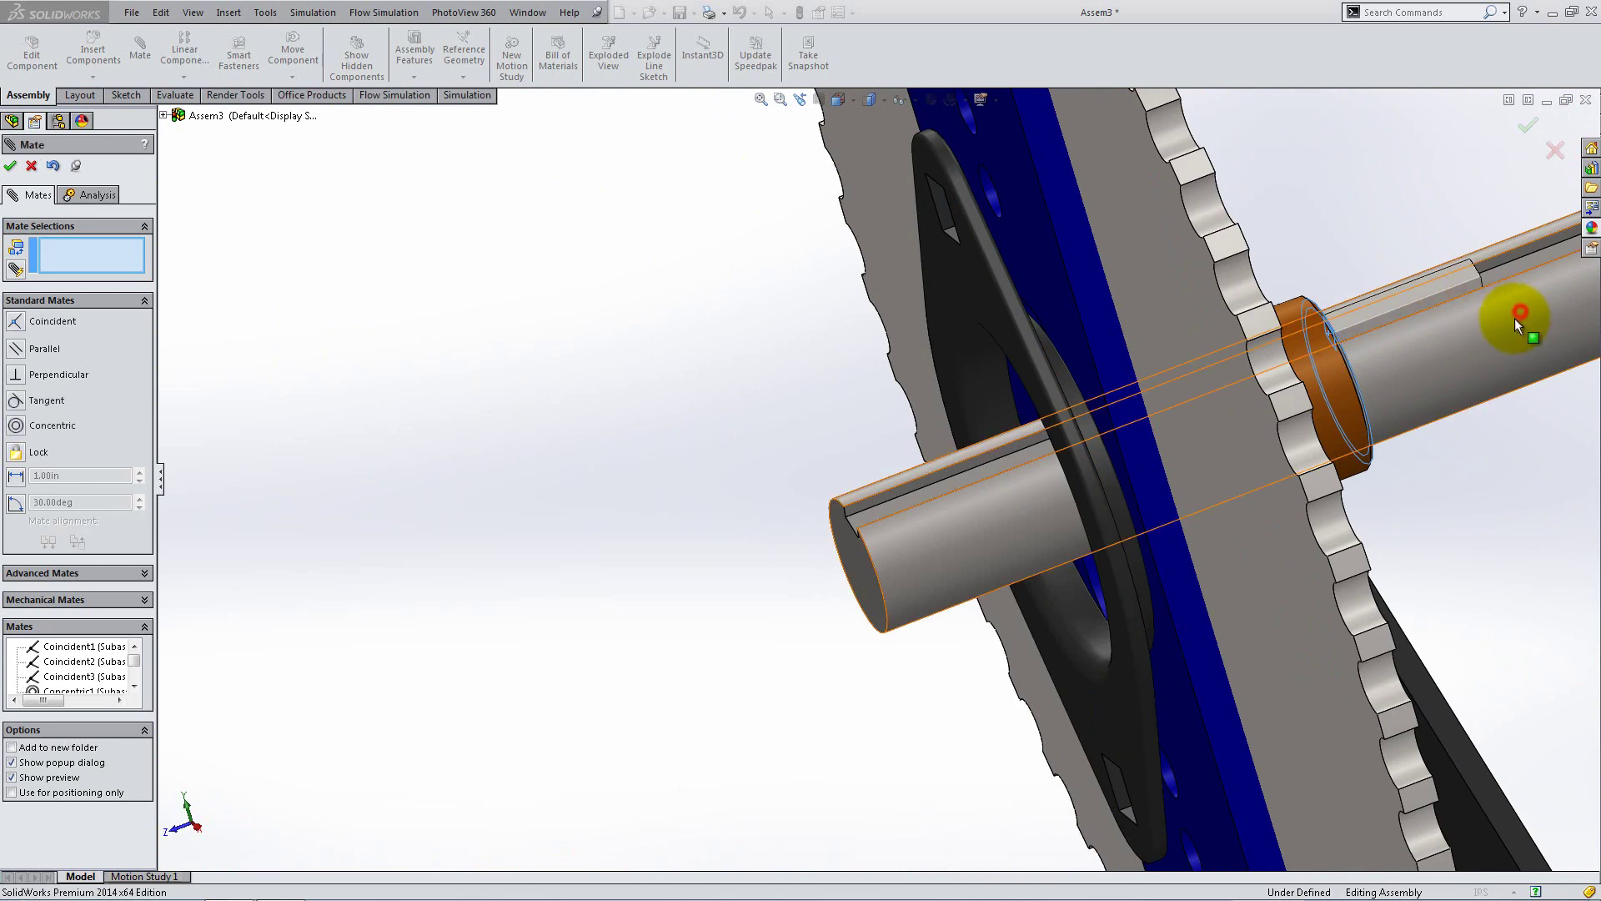
- Mate the gear face coincident with the second bearing's inner face
left_click(1224, 469)
middle_click_drag(1392, 381, 1299, 454)
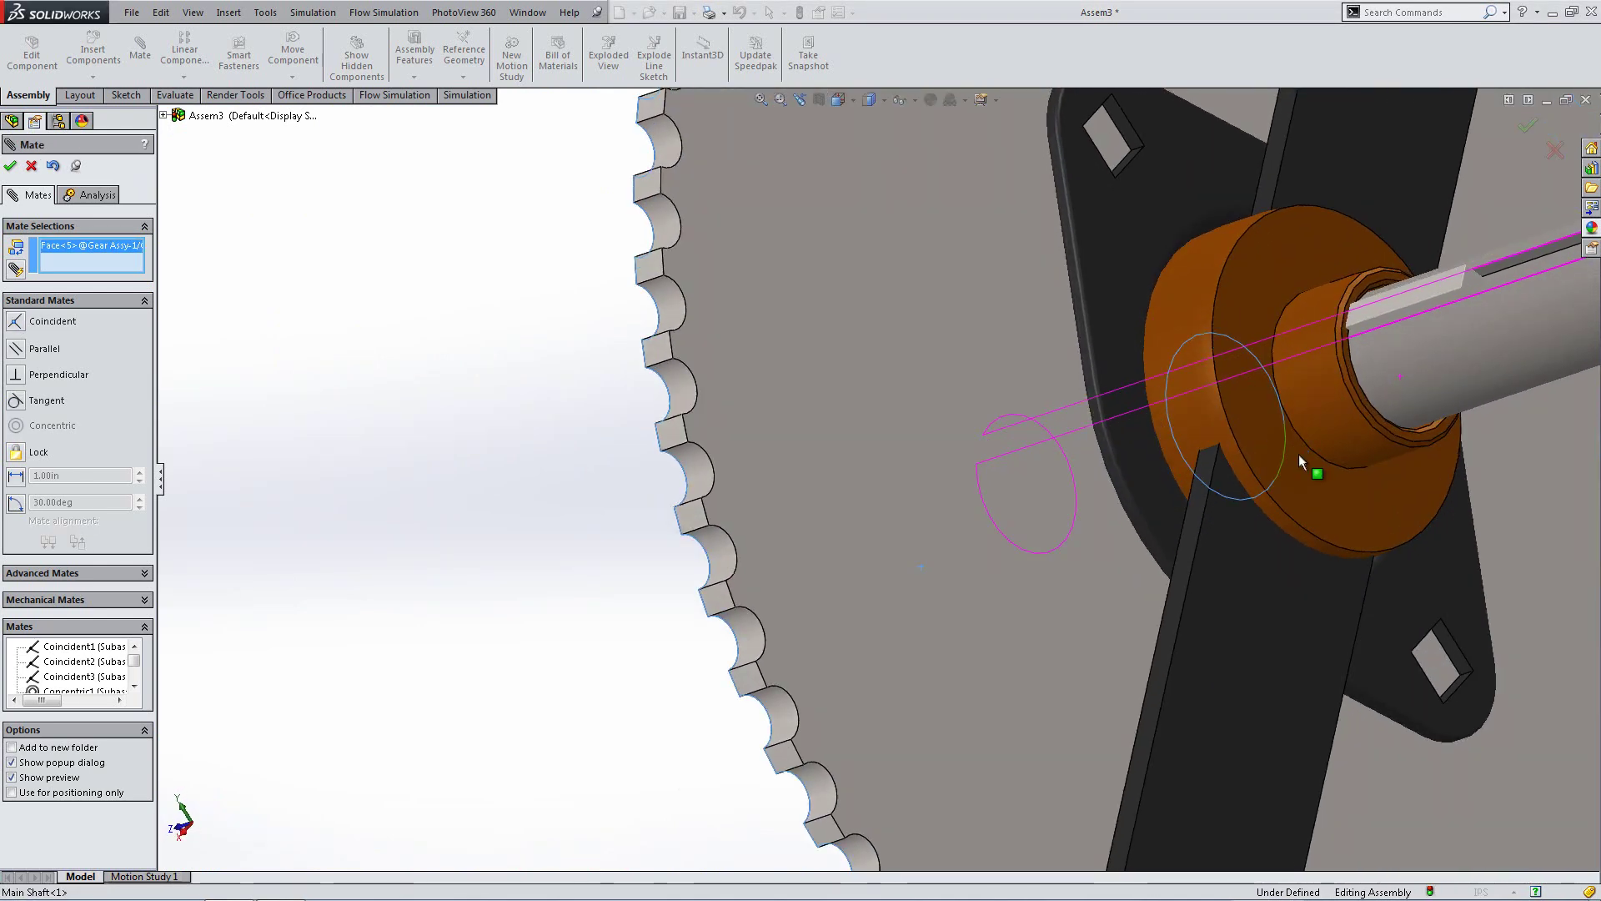
left_click(1346, 348)
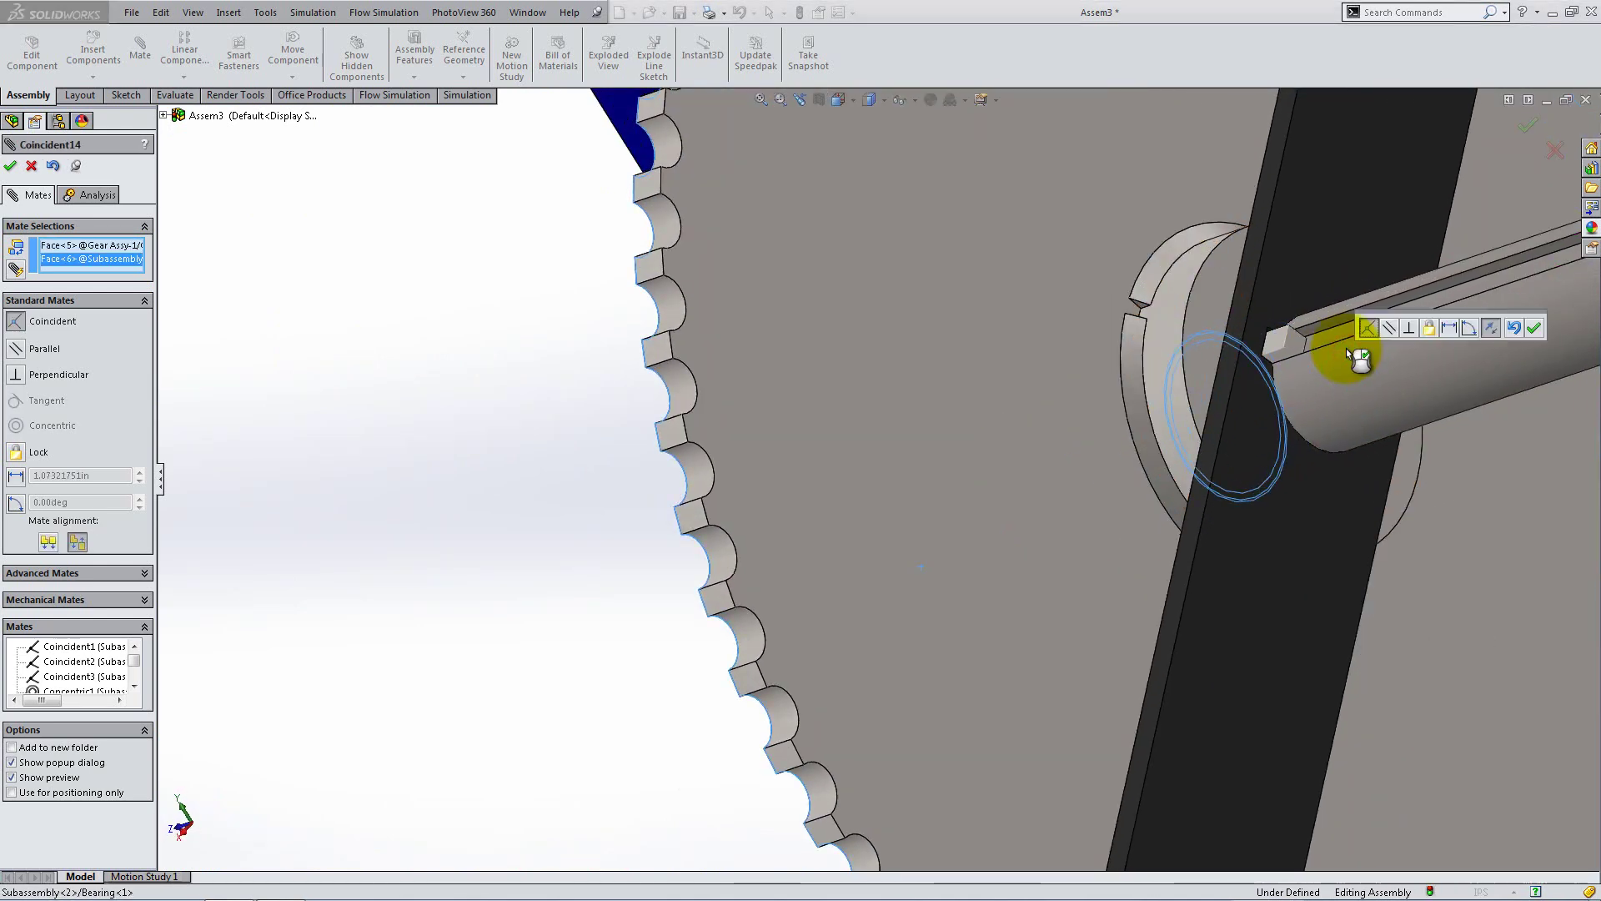
left_click(1535, 329)
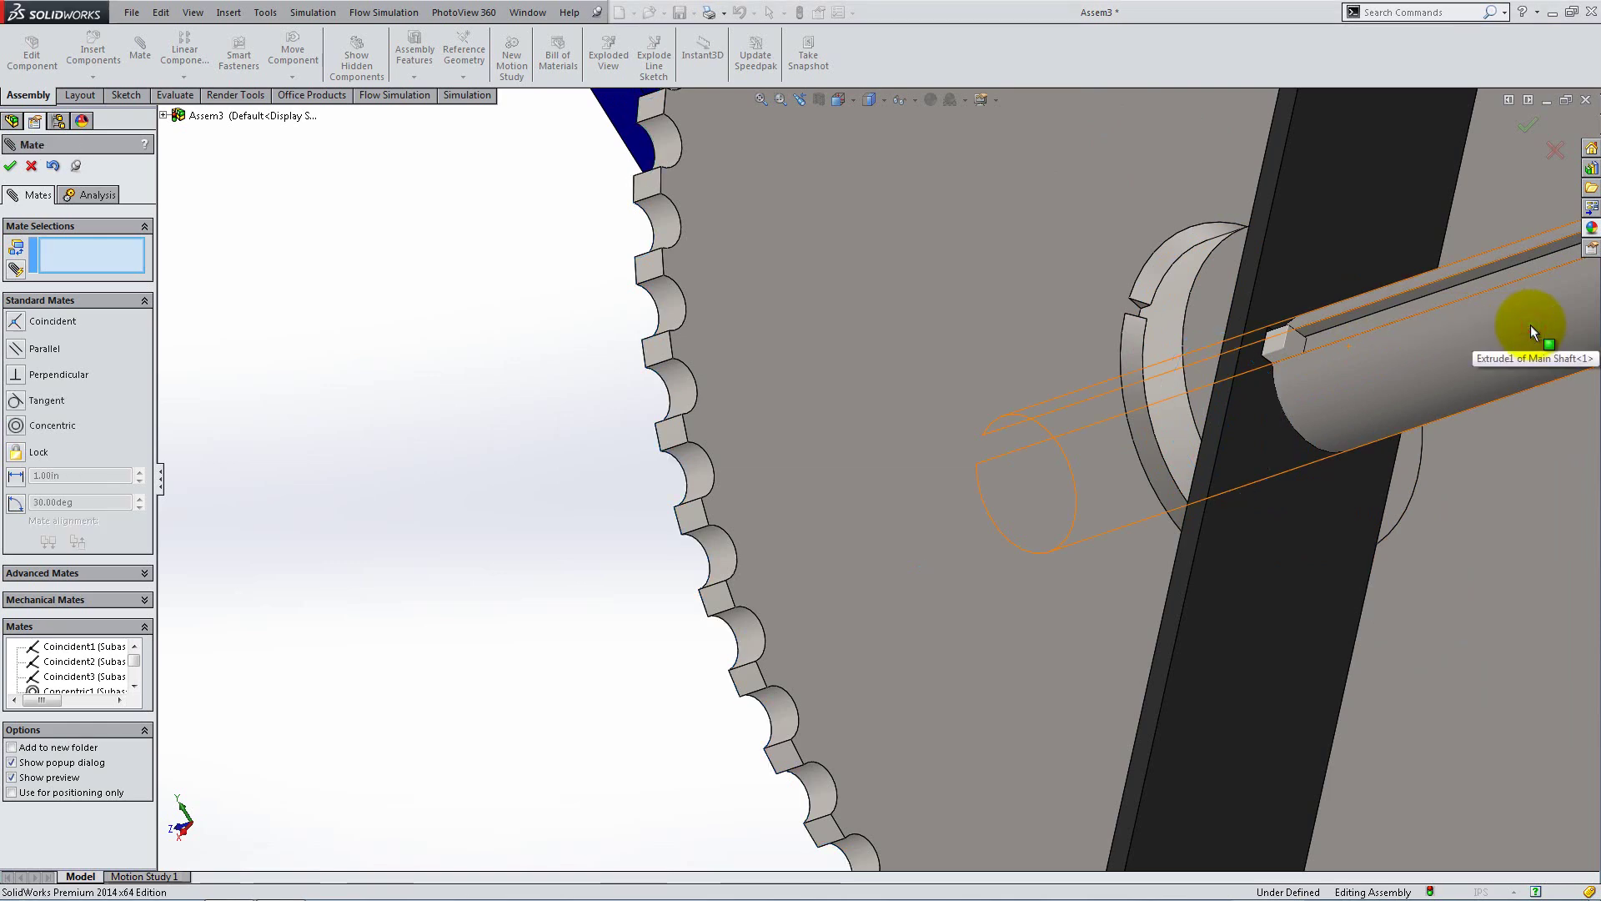
key("space")
- Show the completed assembly in isometric view and close the Mate PropertyManager
left_click(1566, 382)
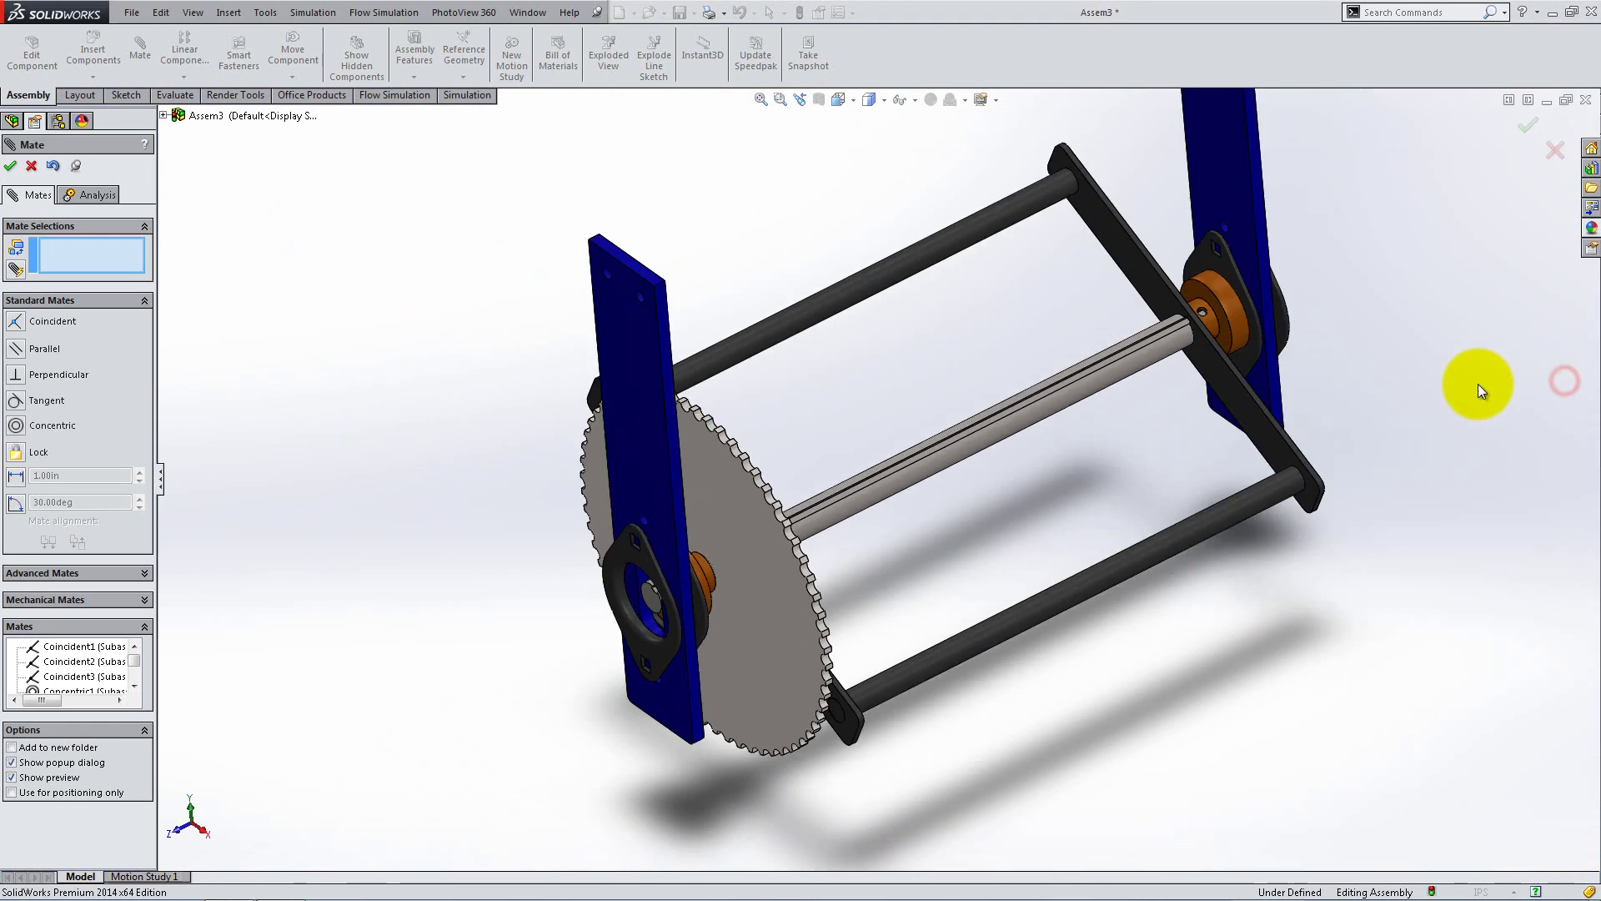
left_click(11, 166)
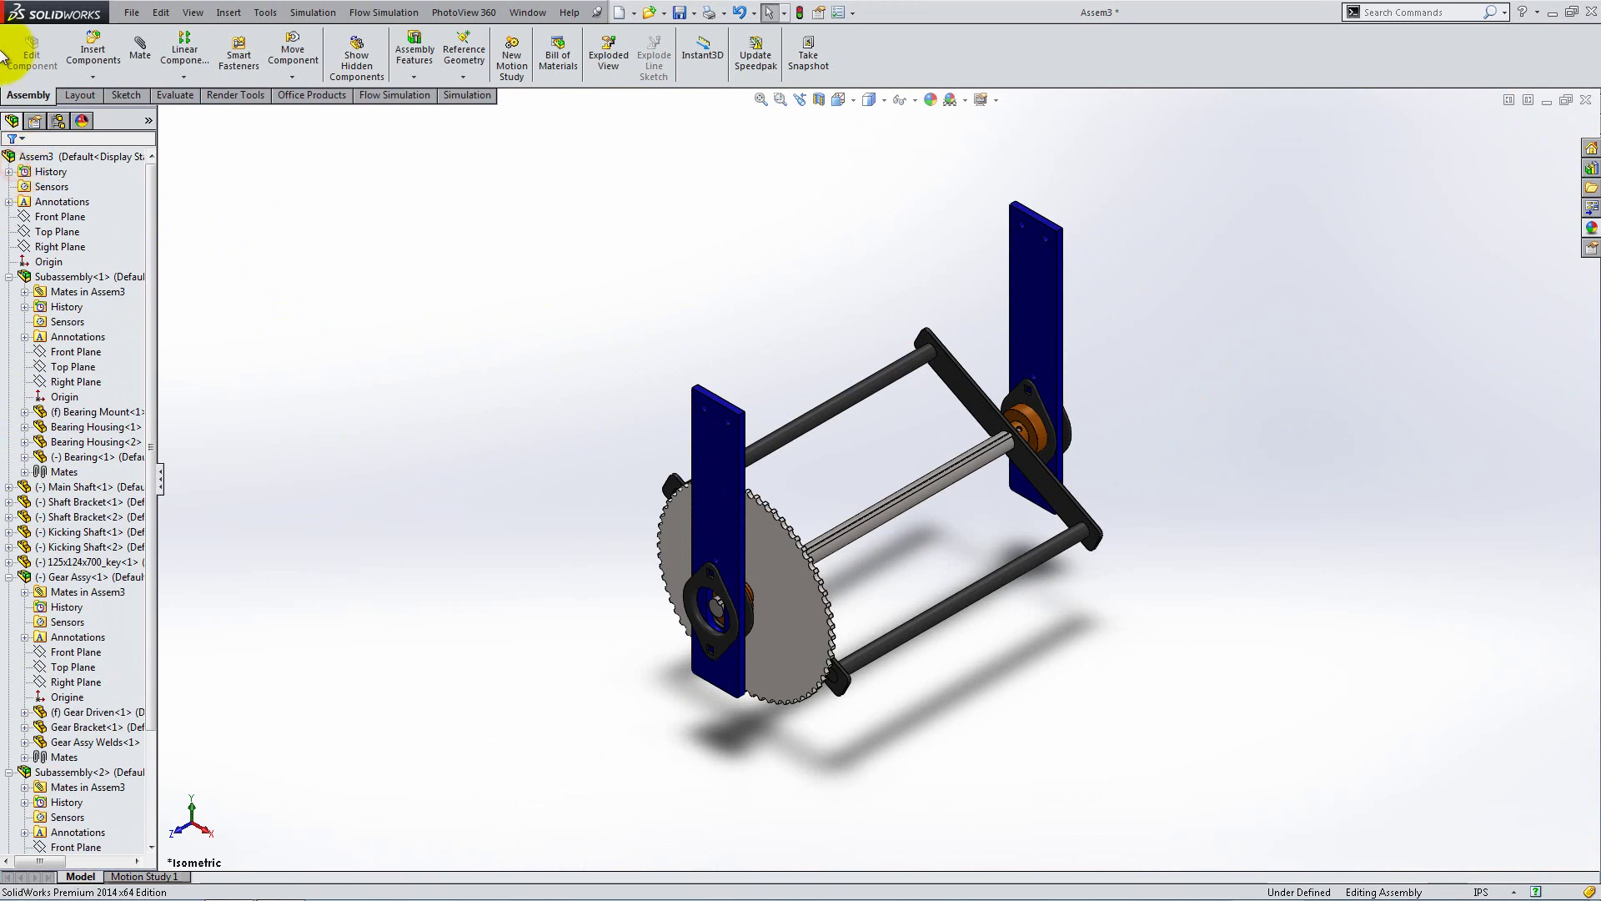